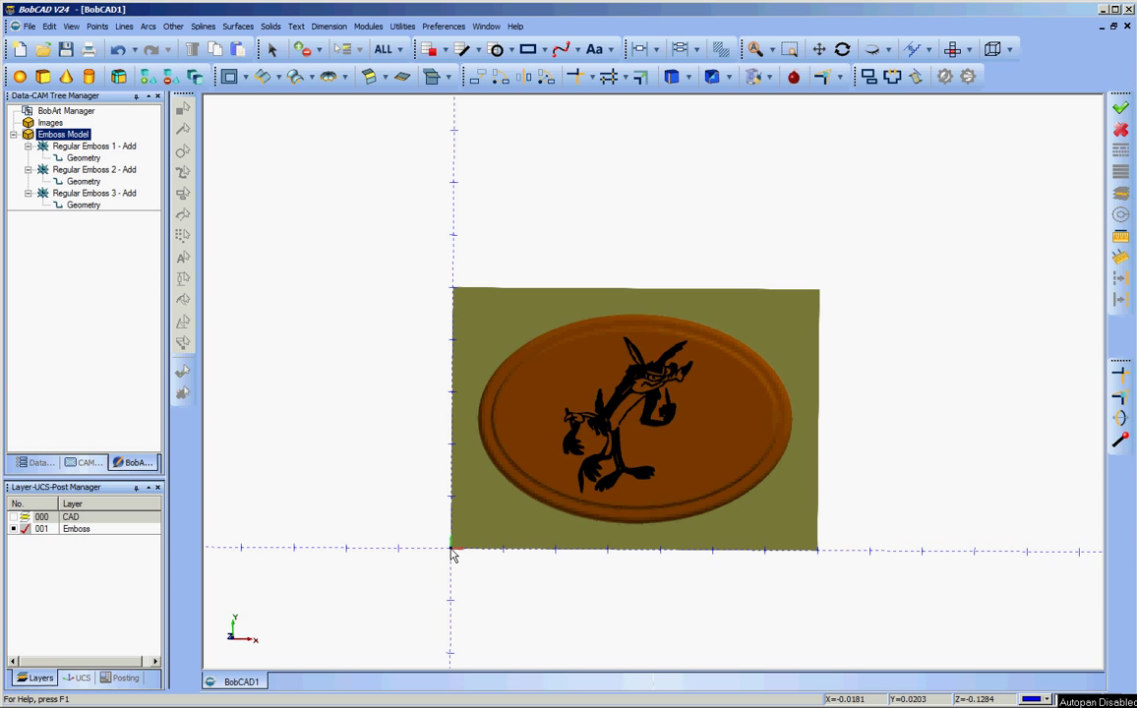
Show the plaque in Front view and zoom in and out on its thin relief profile.
{"action": "right_click", "coordinate": [368, 365]}
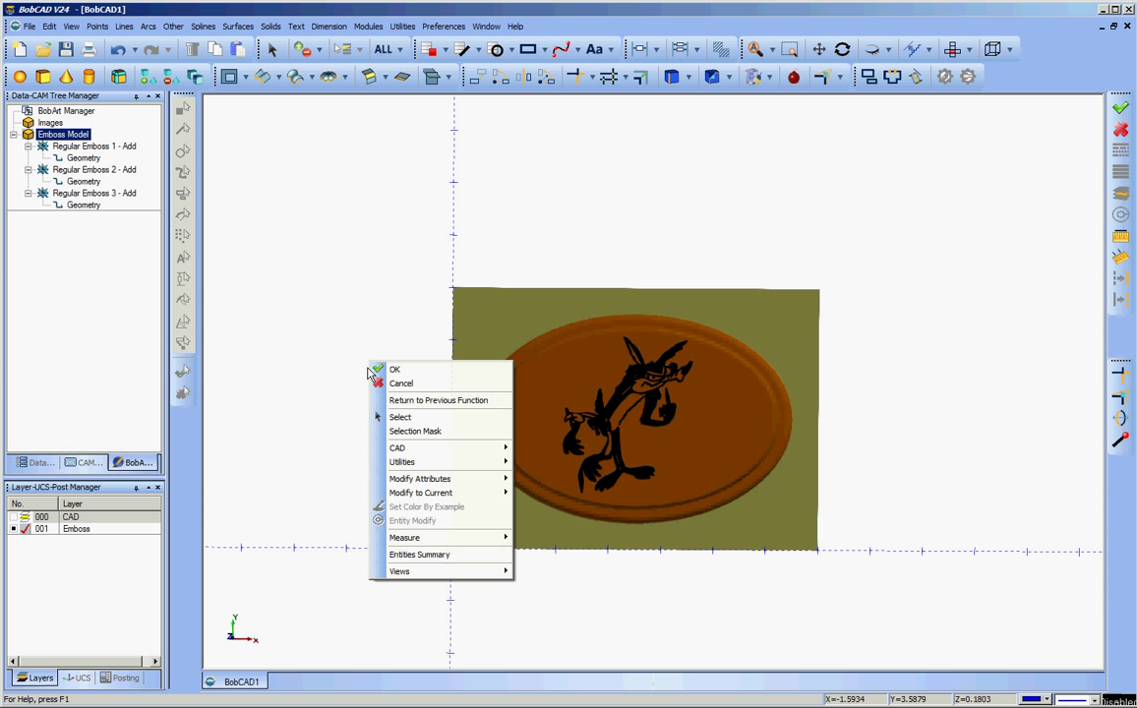
{"action": "mouse_move", "coordinate": [452, 574]}
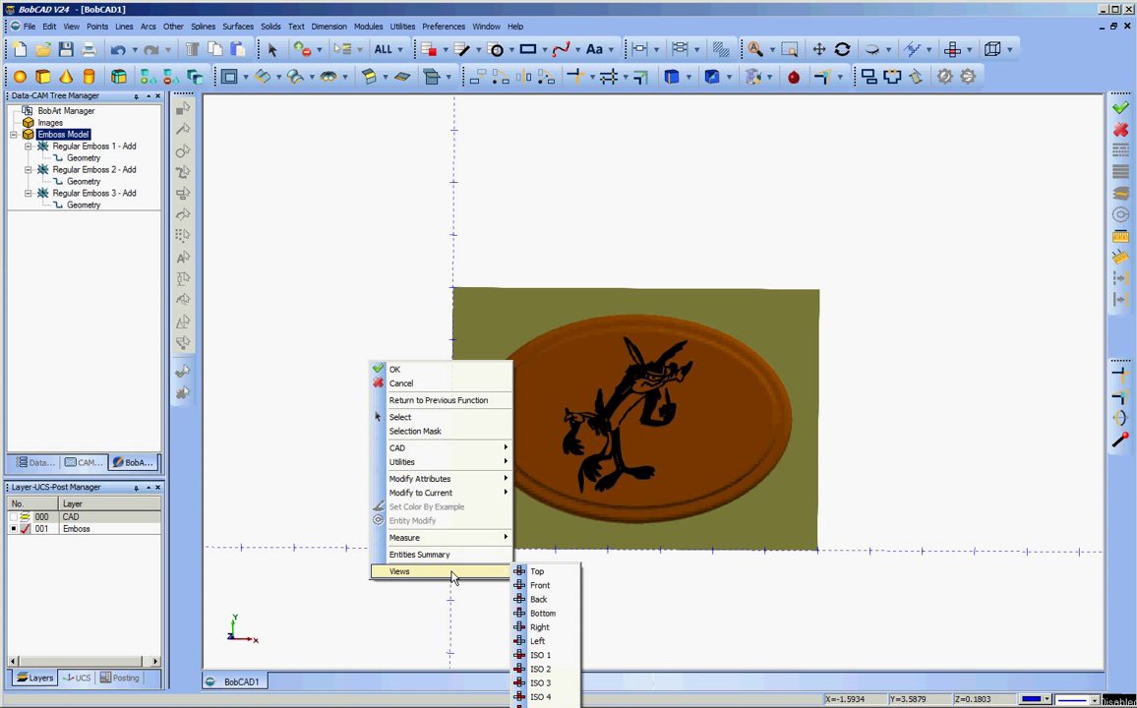
{"action": "left_click", "coordinate": [537, 587]}
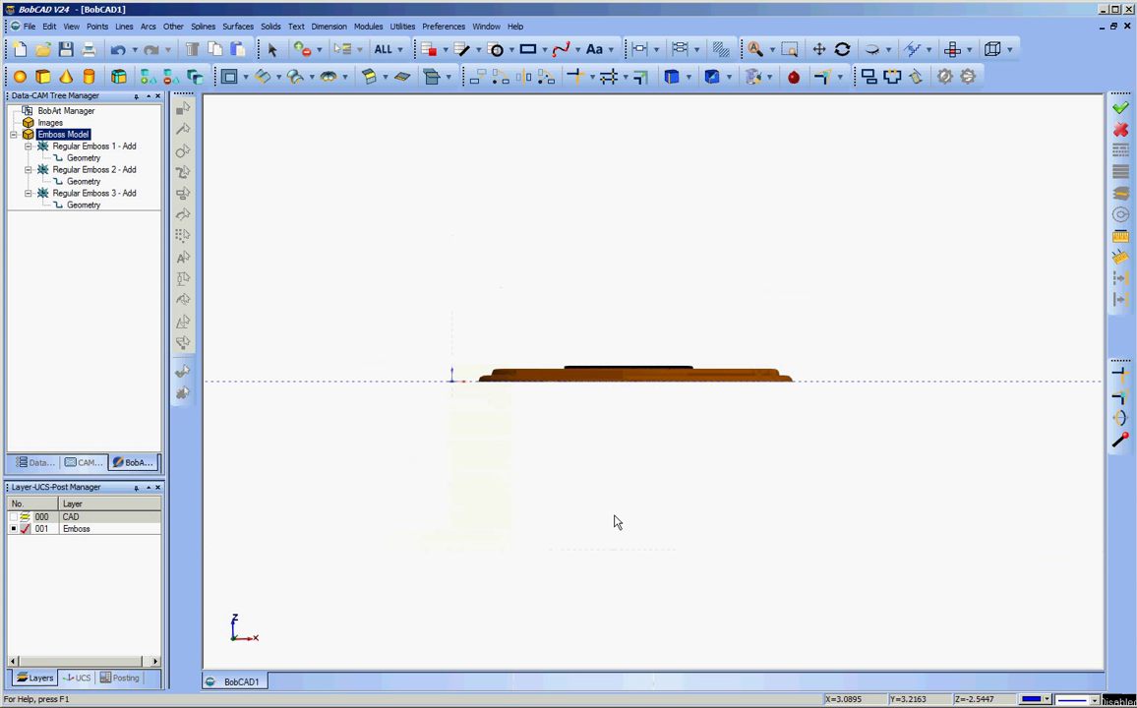
{"action": "scroll", "coordinate": [614, 521], "scroll_direction": "up", "scroll_amount": 5}
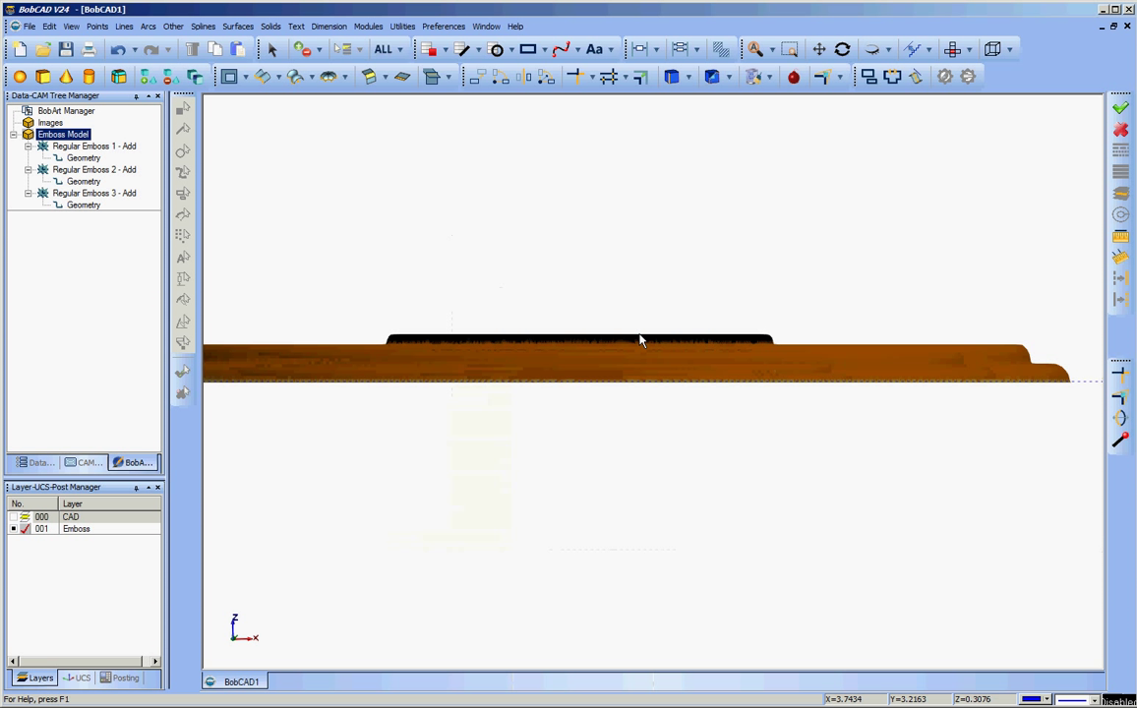
{"action": "scroll", "coordinate": [641, 340], "scroll_direction": "down", "scroll_amount": 2}
{"action": "scroll", "coordinate": [641, 341], "scroll_direction": "down", "scroll_amount": 1}
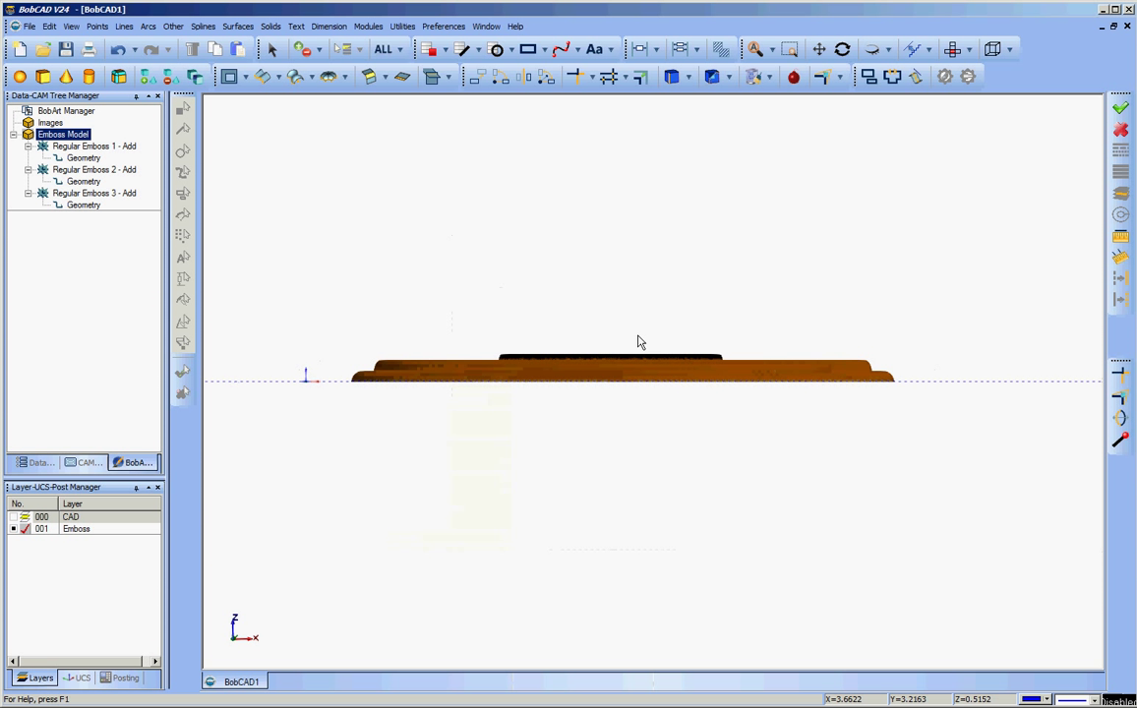
{"action": "left_click", "coordinate": [476, 76]}
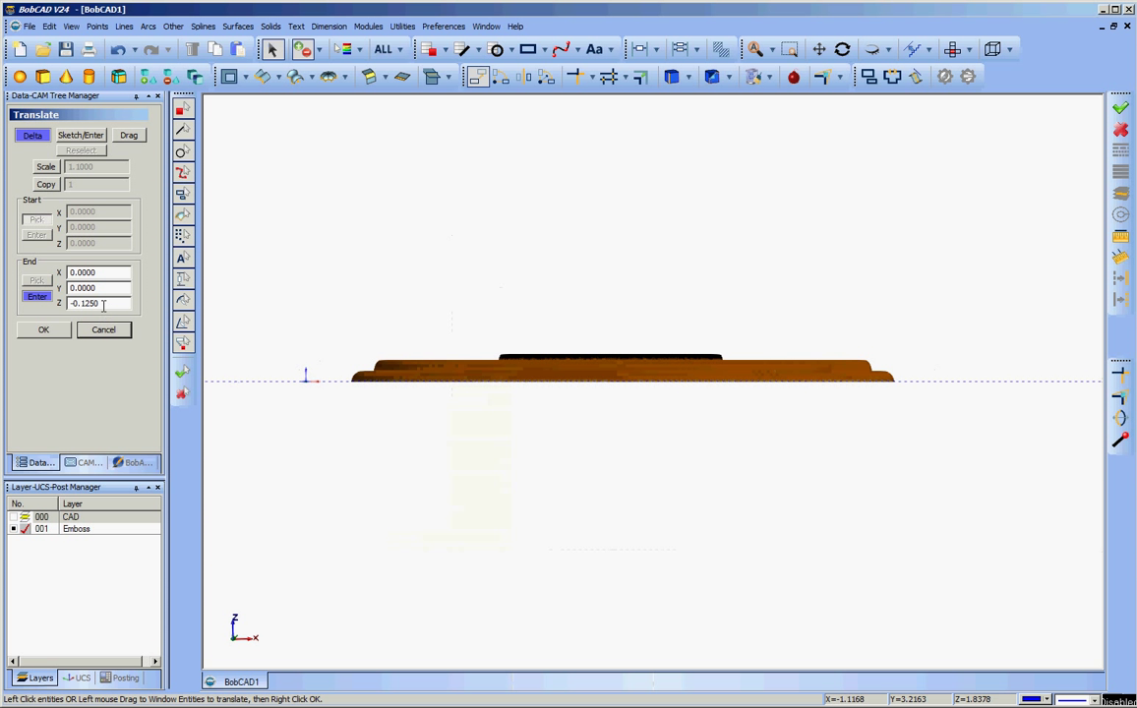
{"action": "left_click_drag", "start_coordinate": [102, 306], "coordinate": [82, 308]}
{"action": "type", "text": "3500"}
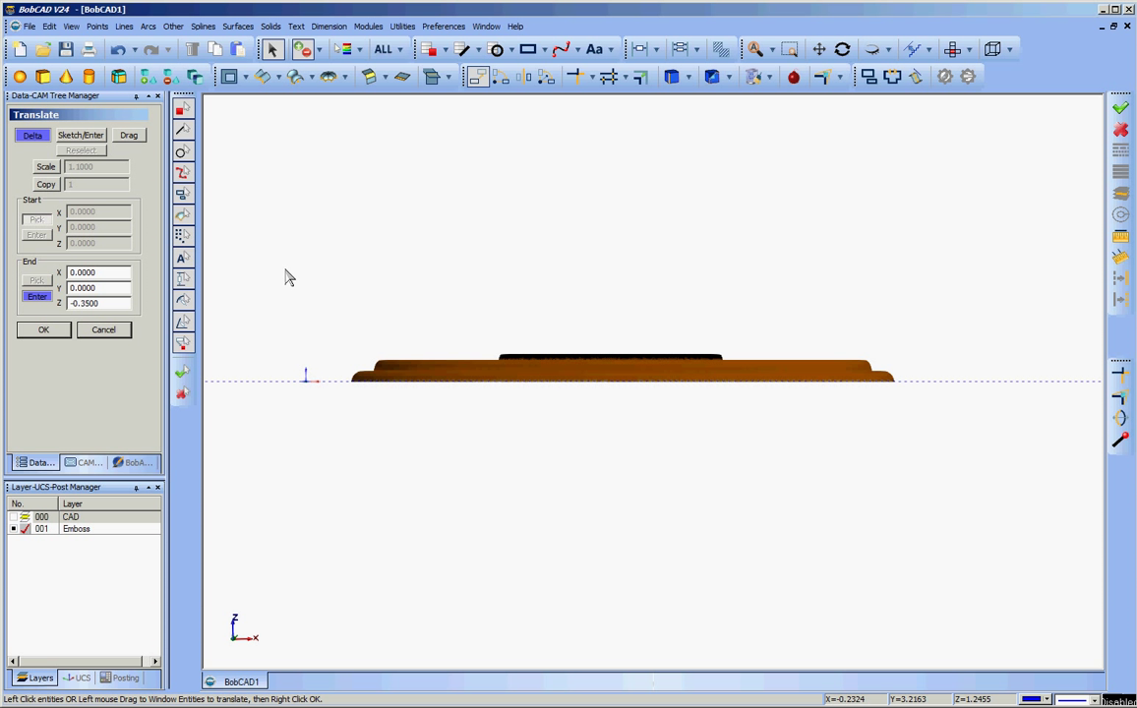
{"action": "left_click", "coordinate": [104, 329]}
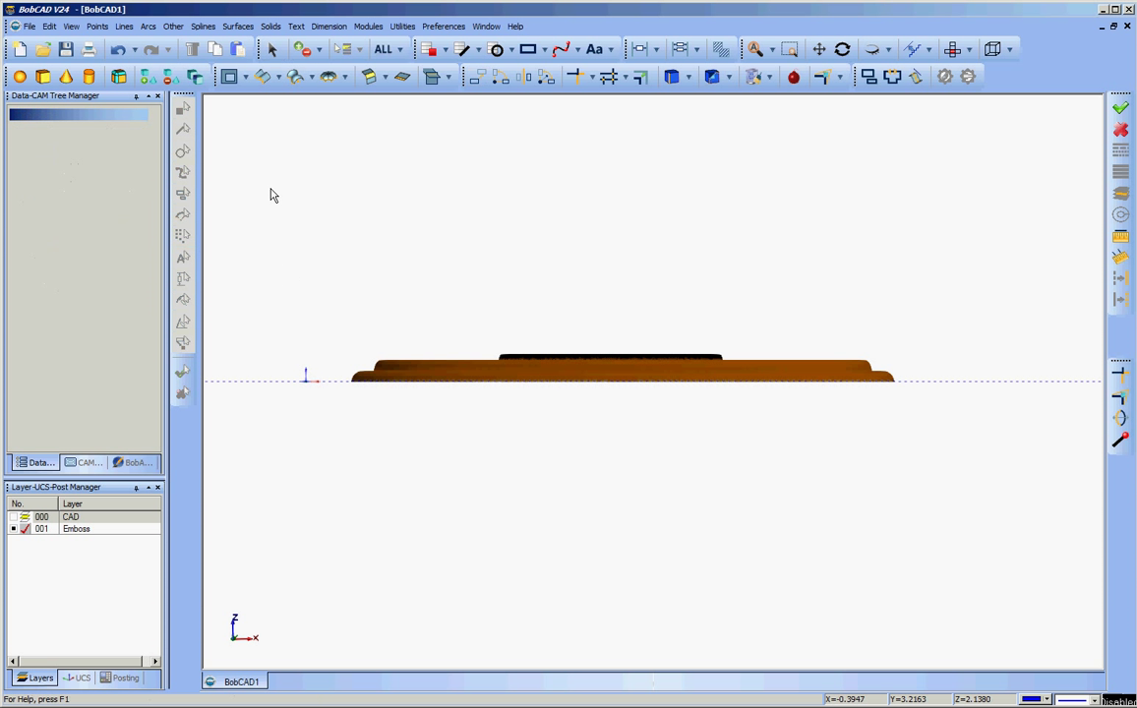
{"action": "left_click", "coordinate": [135, 464]}
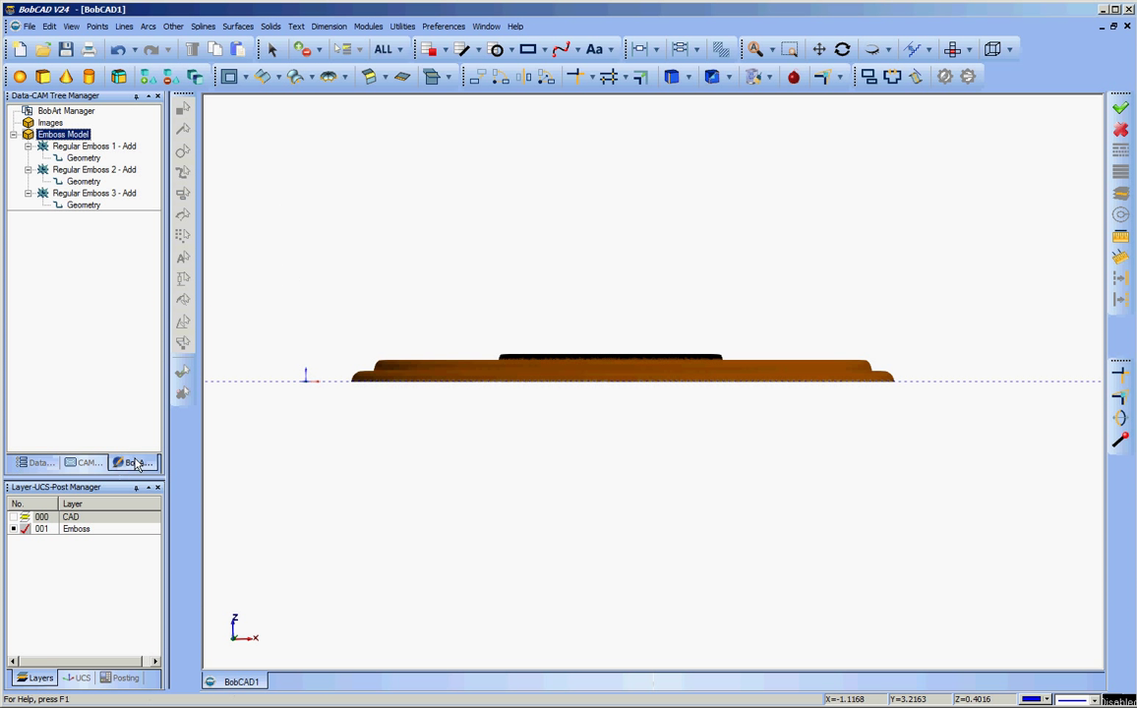
Regenerate the Emboss Model and lower it by setting the stock Origin Z to -0.35.
{"action": "right_click", "coordinate": [75, 135]}
{"action": "left_click", "coordinate": [108, 143]}
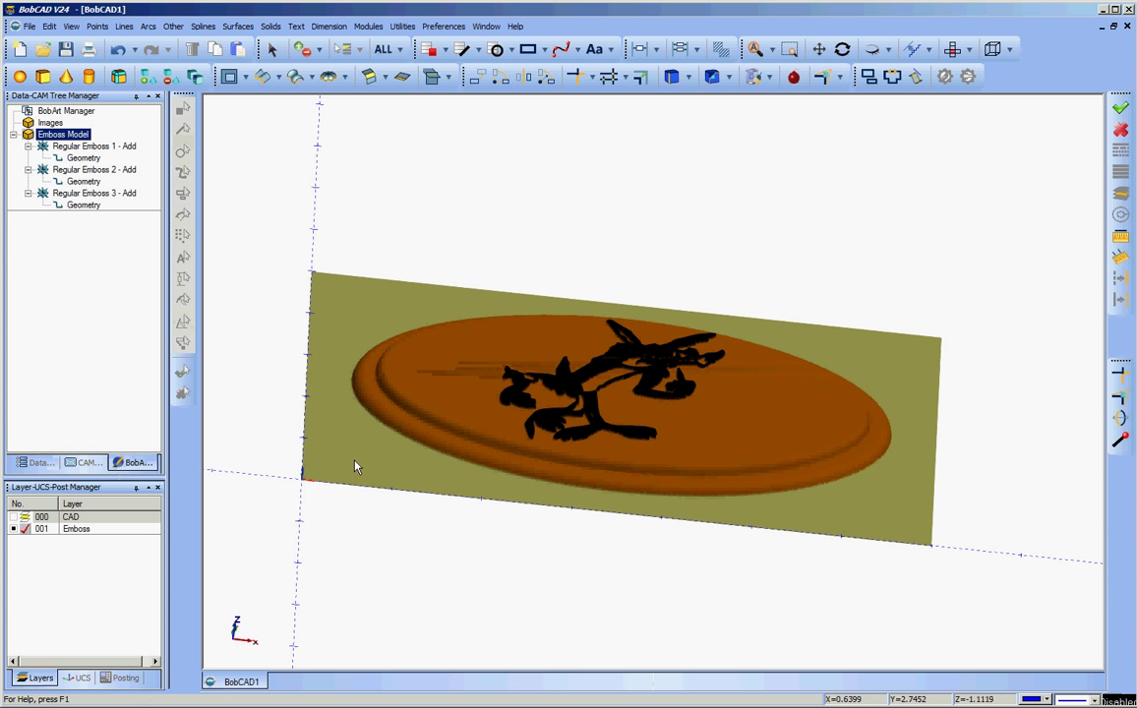
{"action": "right_click", "coordinate": [67, 135]}
{"action": "left_click", "coordinate": [125, 160]}
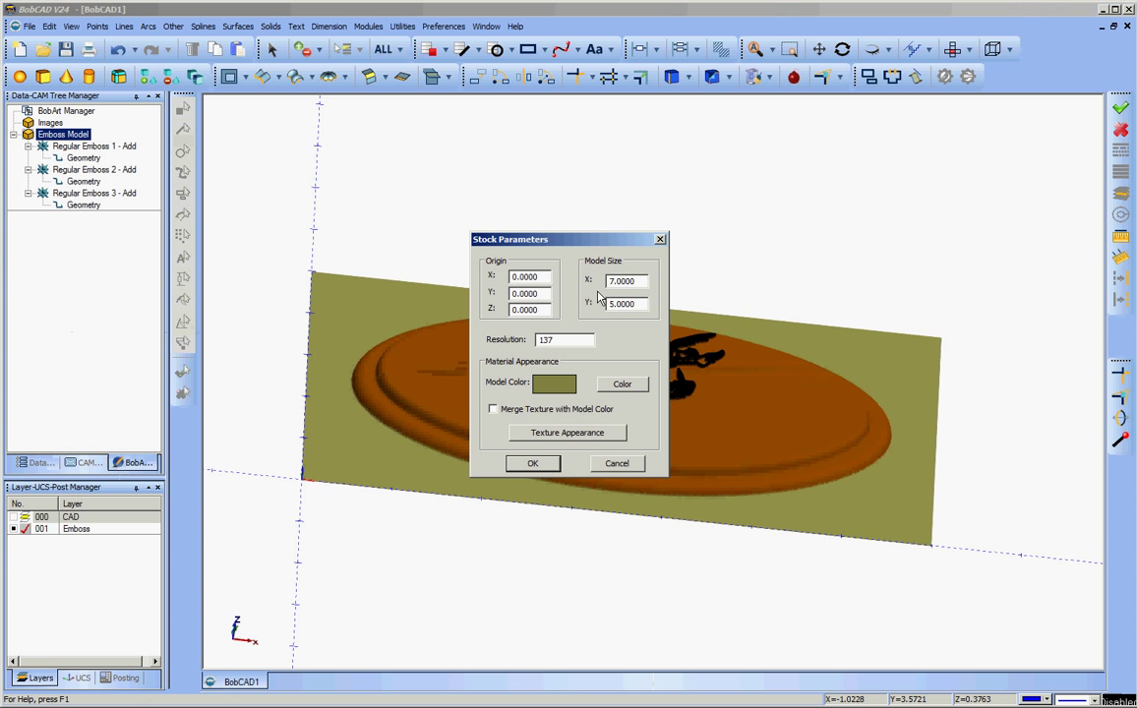
{"action": "double_click", "coordinate": [523, 310]}
{"action": "type", "text": "0.35"}
{"action": "left_click", "coordinate": [512, 310]}
{"action": "type", "text": "-"}
{"action": "left_click", "coordinate": [536, 464]}
{"action": "middle_click_drag", "start_coordinate": [672, 308], "coordinate": [760, 254]}
{"action": "right_click", "coordinate": [696, 253]}
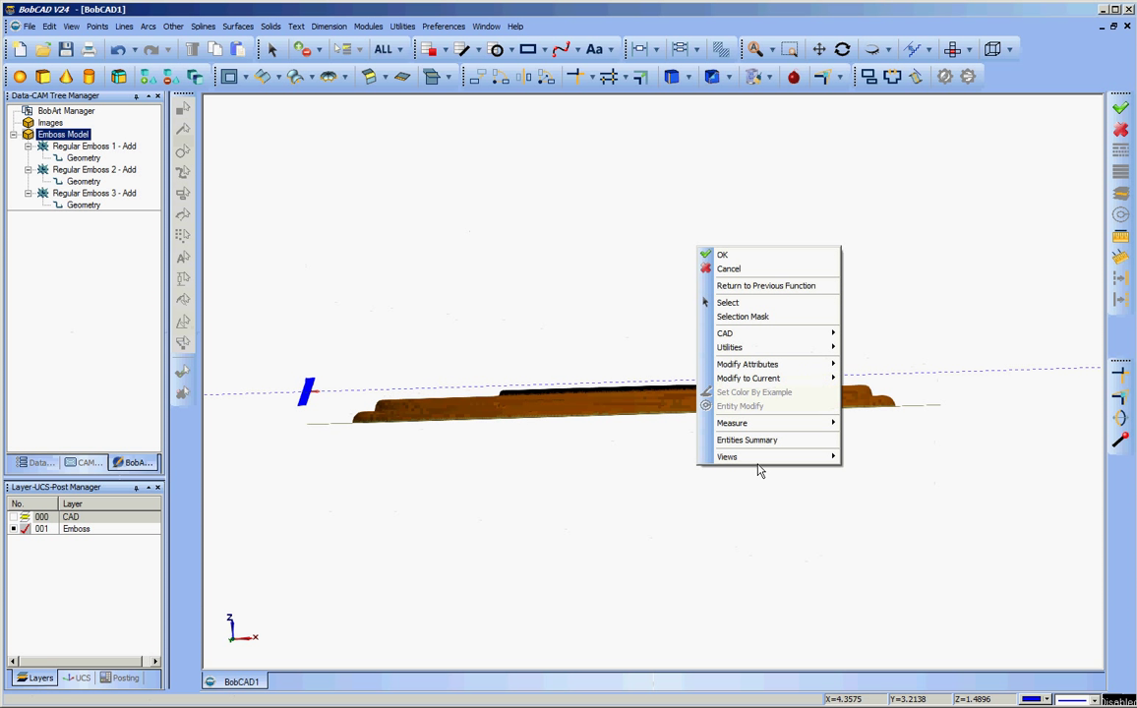
View the lowered plaque from the front and show the CAM tree with the 3/4" MAPLE stock.
{"action": "mouse_move", "coordinate": [756, 458]}
{"action": "left_click", "coordinate": [882, 477]}
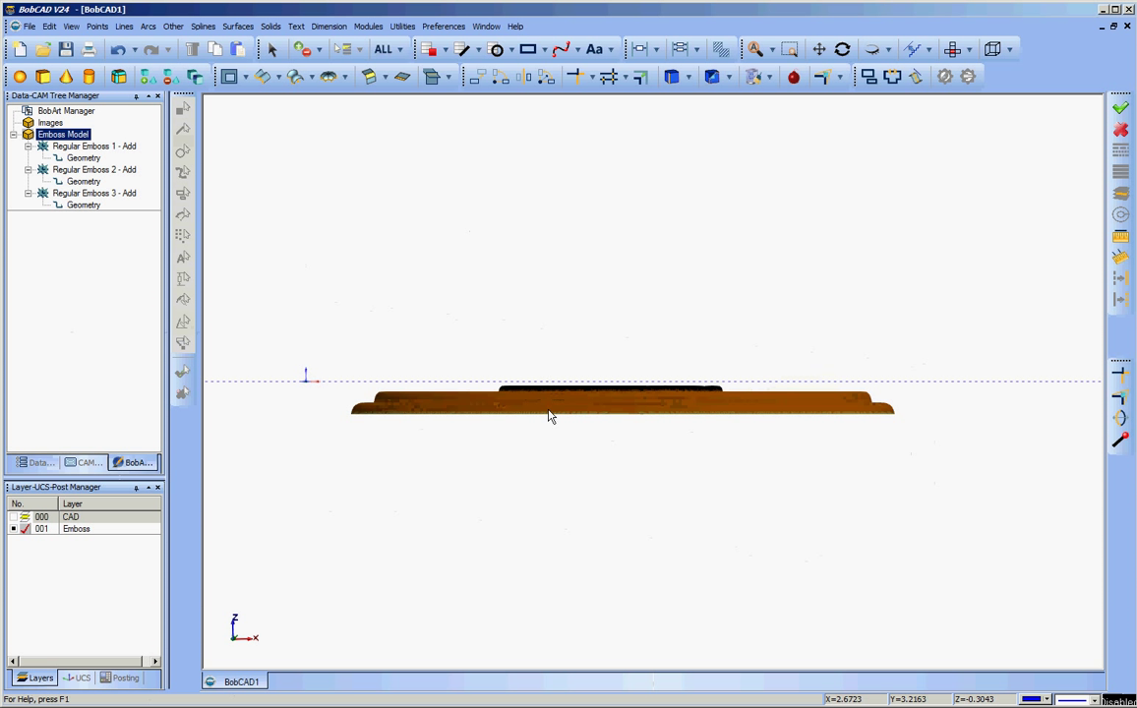
{"action": "left_click", "coordinate": [86, 463]}
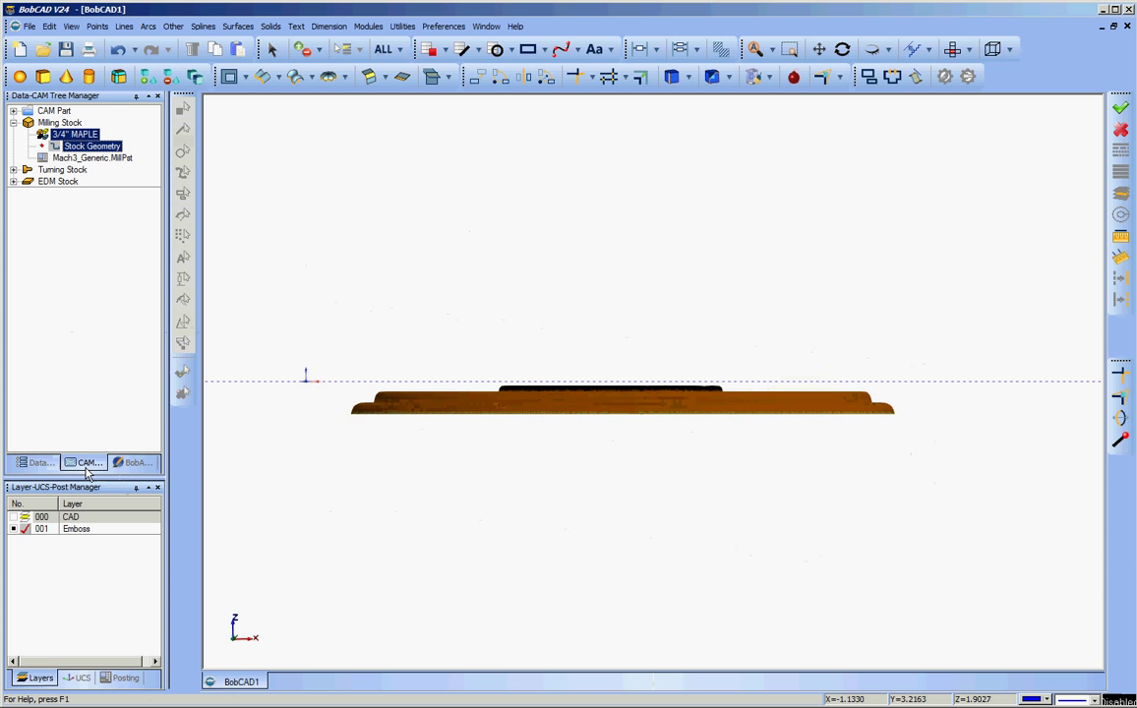
Select the Mach3_Generic.MillPst post entry and switch the plaque to Top view.
{"action": "left_click", "coordinate": [76, 157]}
{"action": "middle_click_drag", "start_coordinate": [743, 236], "coordinate": [774, 246]}
{"action": "right_click", "coordinate": [590, 246]}
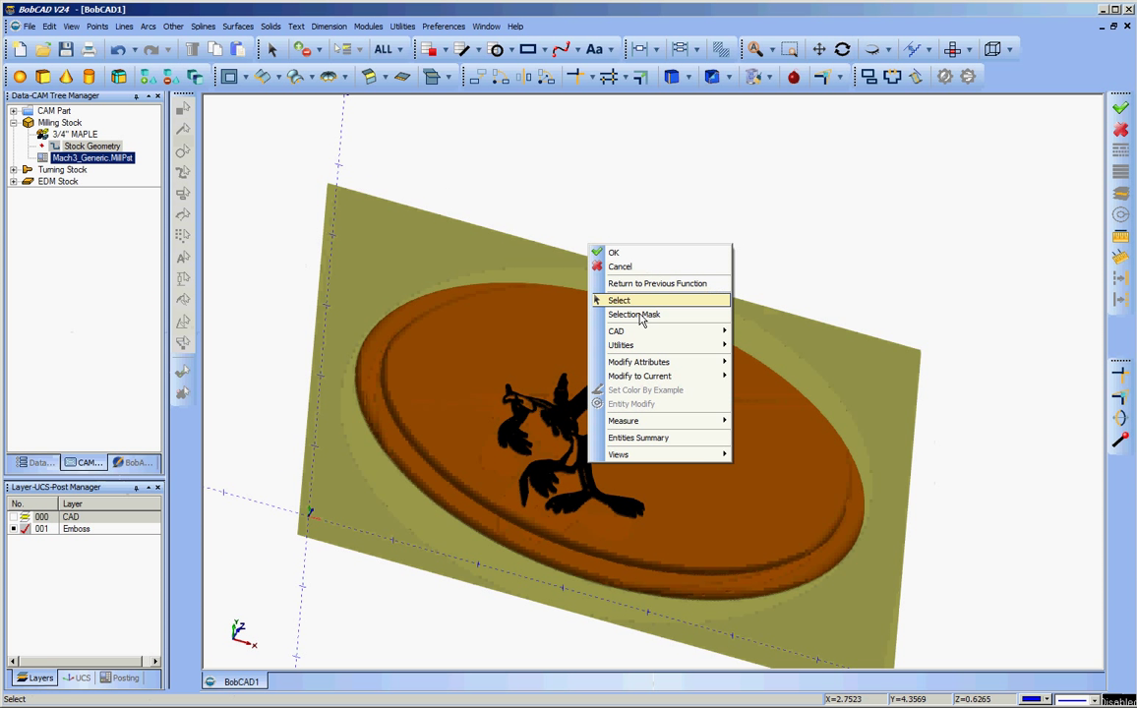
{"action": "mouse_move", "coordinate": [709, 452]}
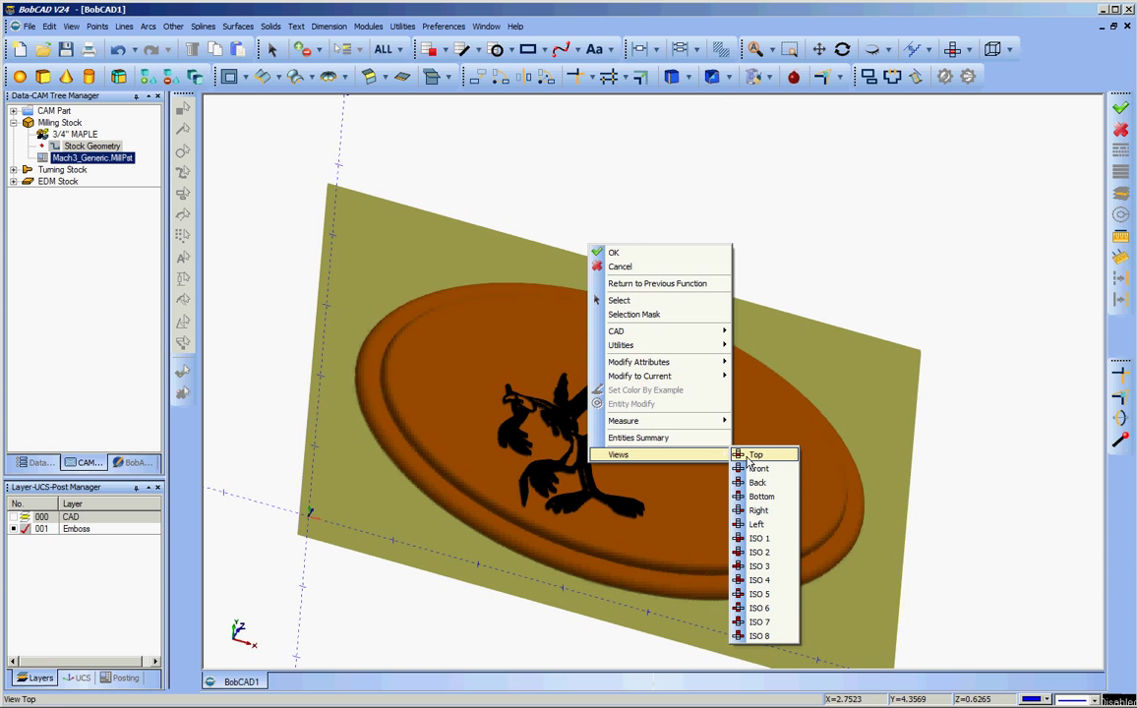
{"action": "left_click", "coordinate": [748, 461]}
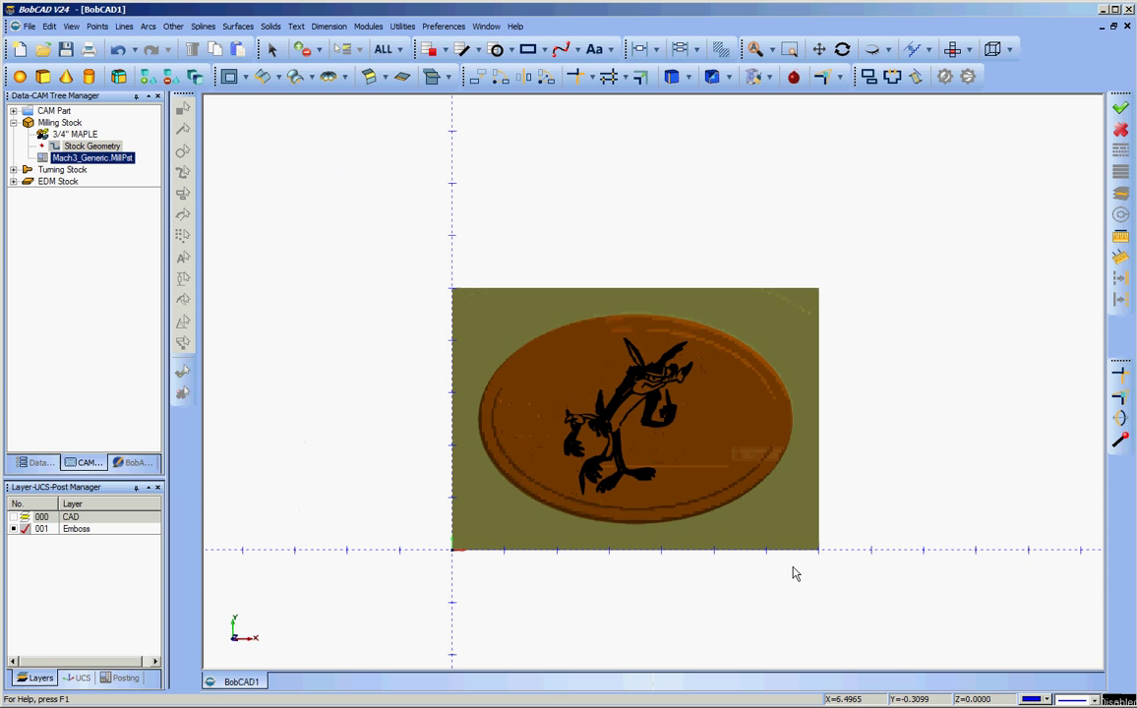
Create a 7 × 5 sharp-cornered rectangle at origin 0,0,0 outlining the stock area.
{"action": "left_click", "coordinate": [528, 50]}
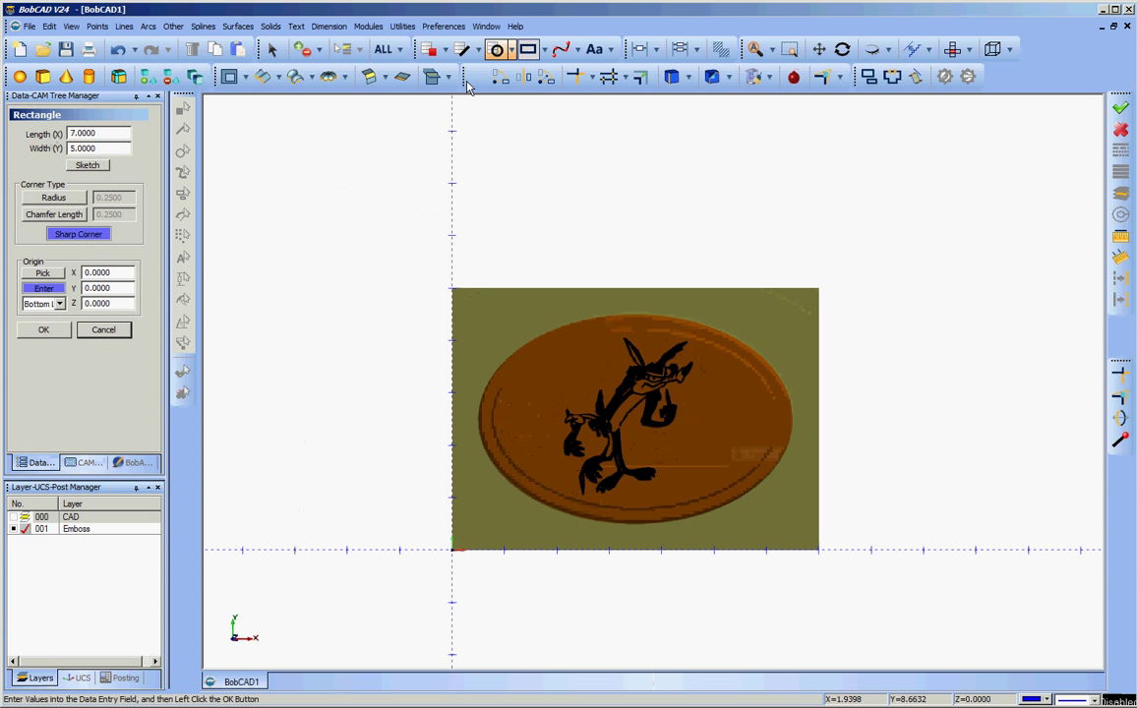
{"action": "left_click", "coordinate": [43, 331]}
{"action": "middle_click_drag", "start_coordinate": [941, 210], "coordinate": [542, 396]}
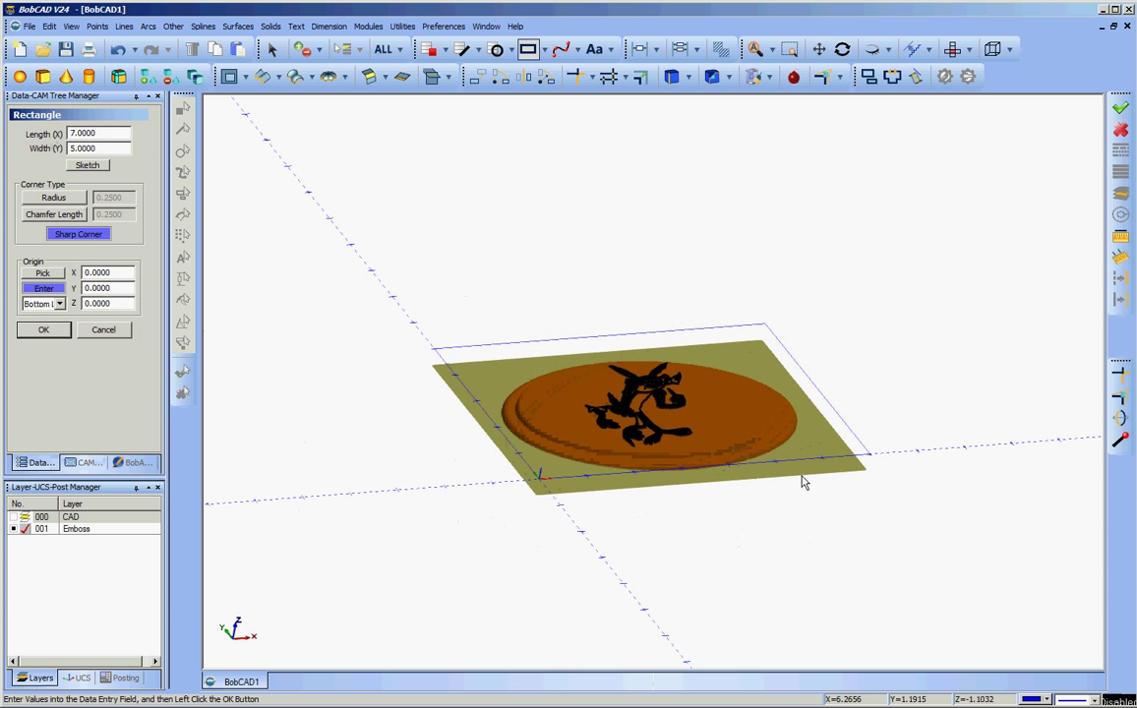
Reselect the 7 × 5 rectangle as the 3/4" MAPLE Stock Geometry, forming a translucent block.
{"action": "left_click", "coordinate": [115, 334]}
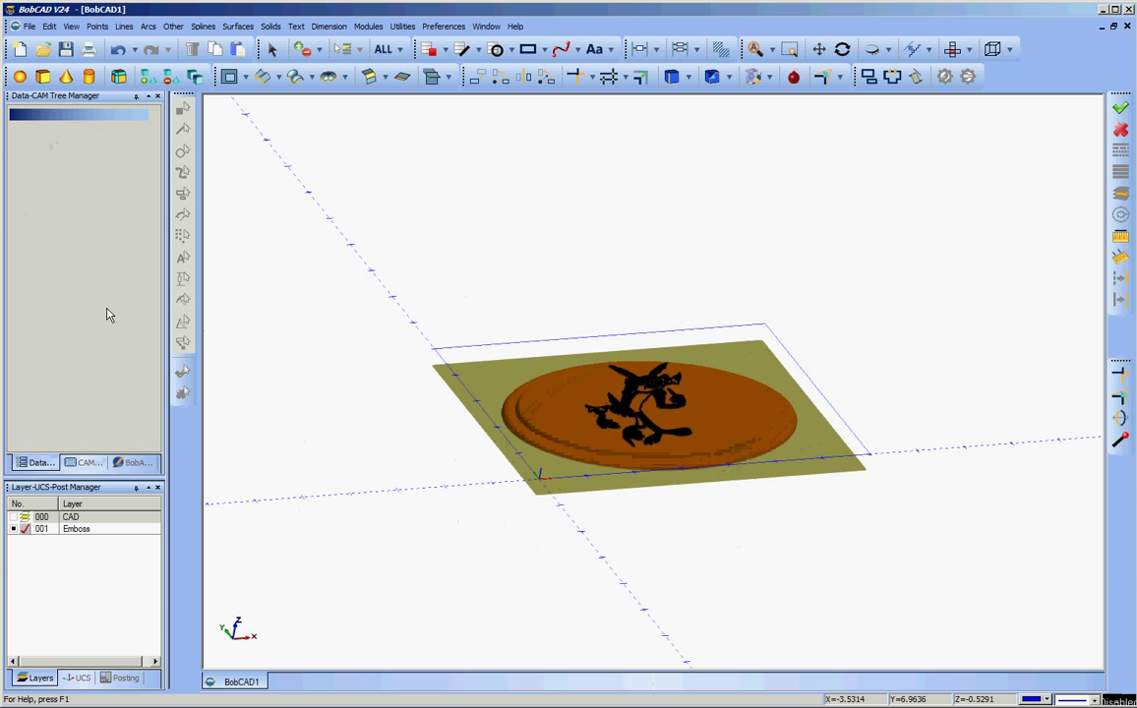
{"action": "left_click", "coordinate": [86, 465]}
{"action": "left_click", "coordinate": [84, 135]}
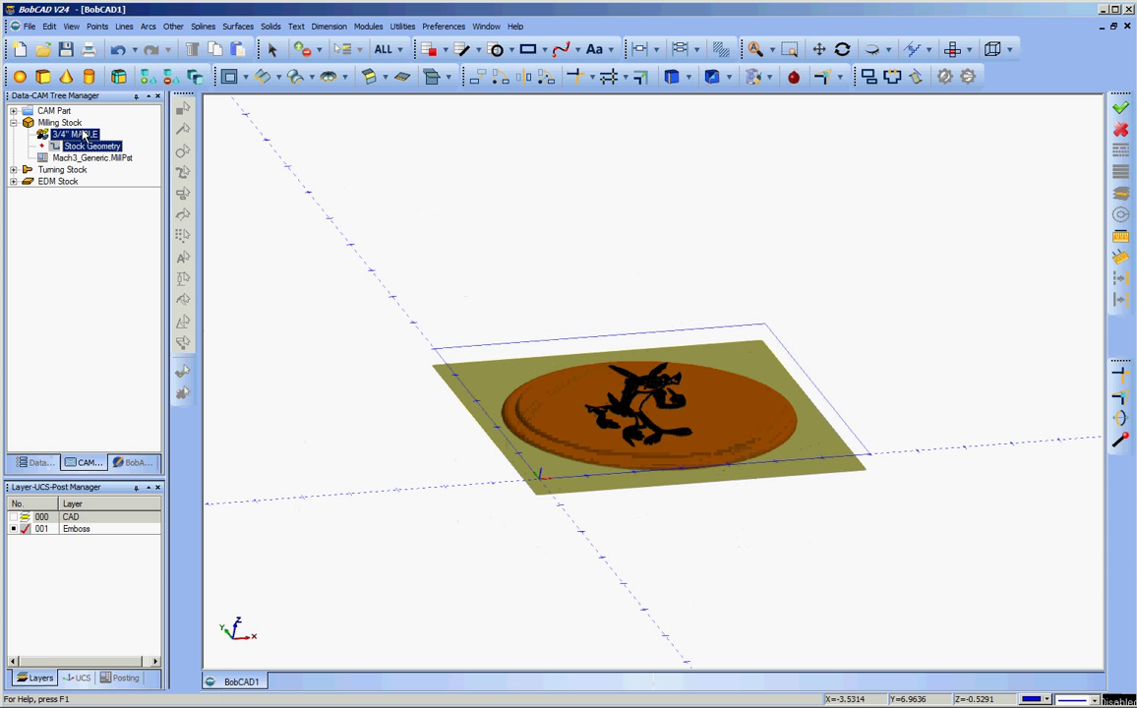
{"action": "left_click", "coordinate": [81, 146]}
{"action": "right_click", "coordinate": [78, 147]}
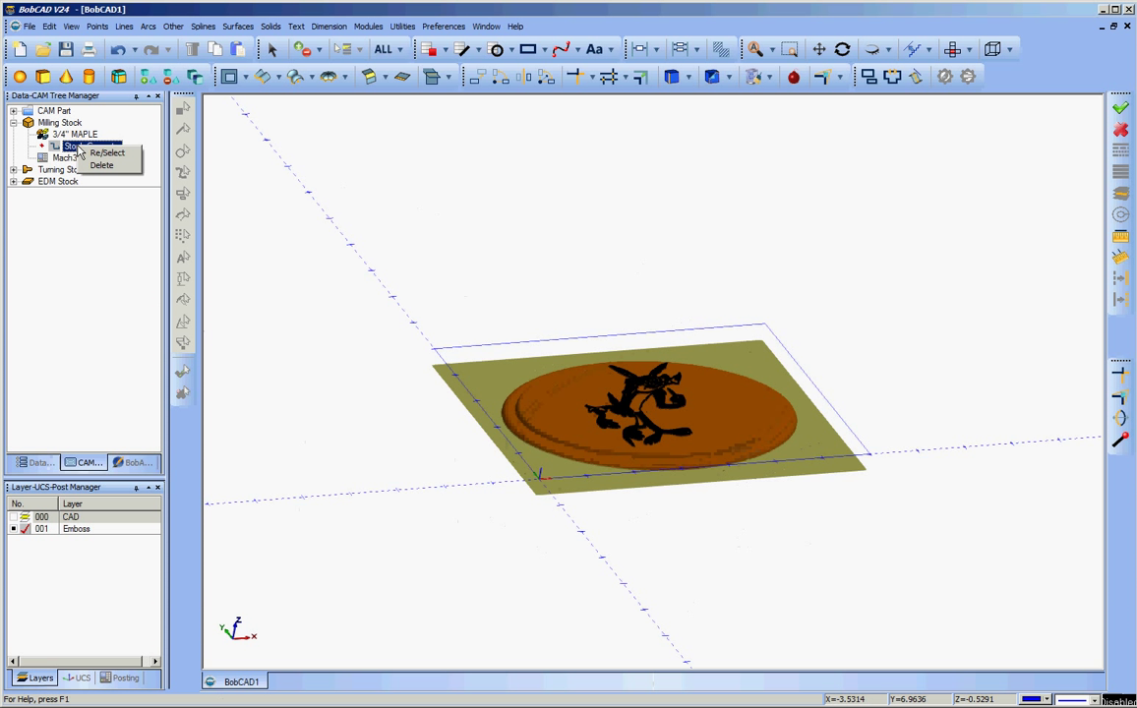
{"action": "left_click", "coordinate": [103, 153]}
{"action": "left_click", "coordinate": [482, 351]}
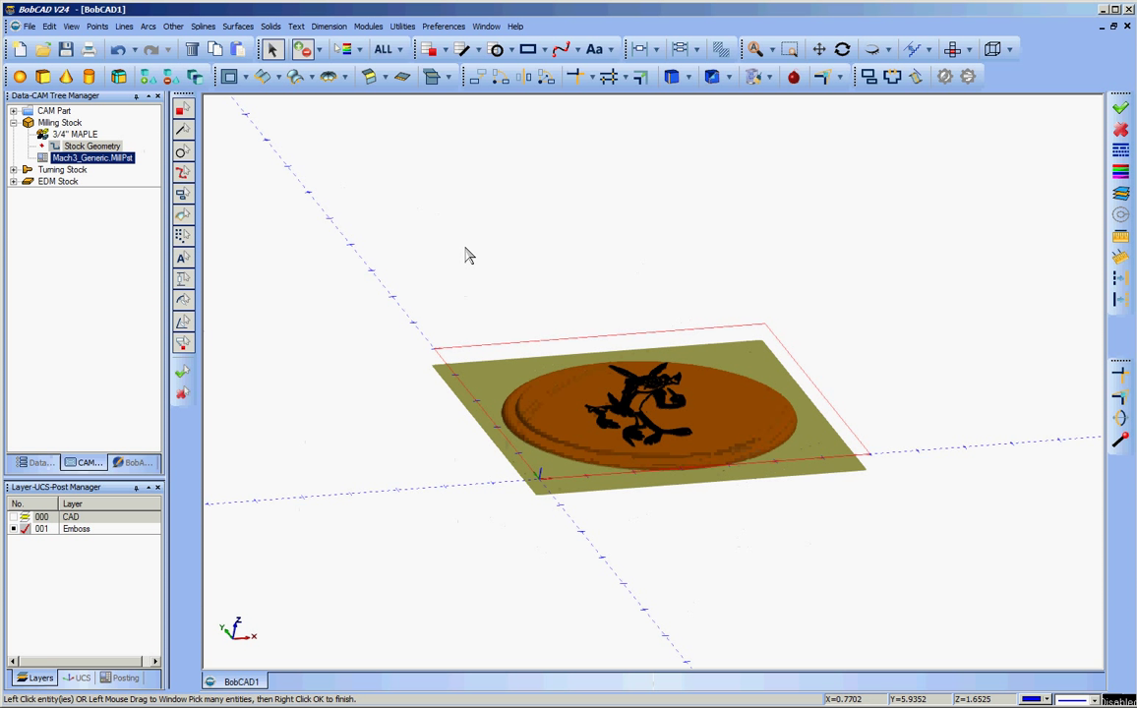
{"action": "right_click", "coordinate": [419, 220]}
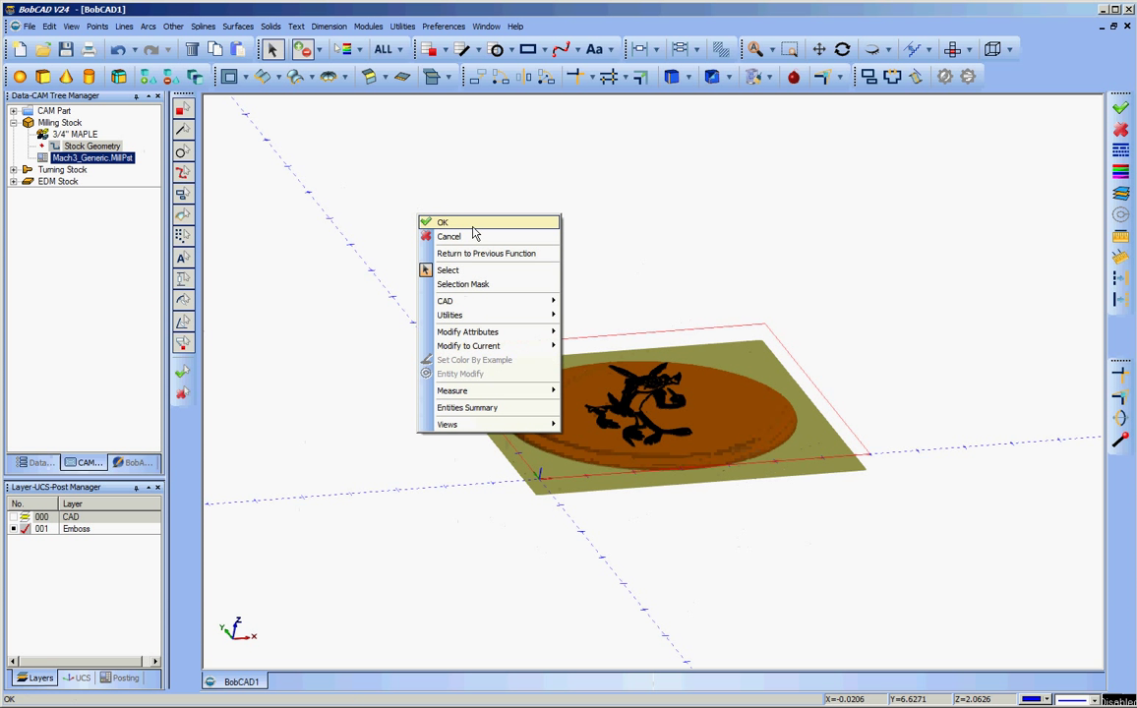
{"action": "left_click", "coordinate": [474, 226]}
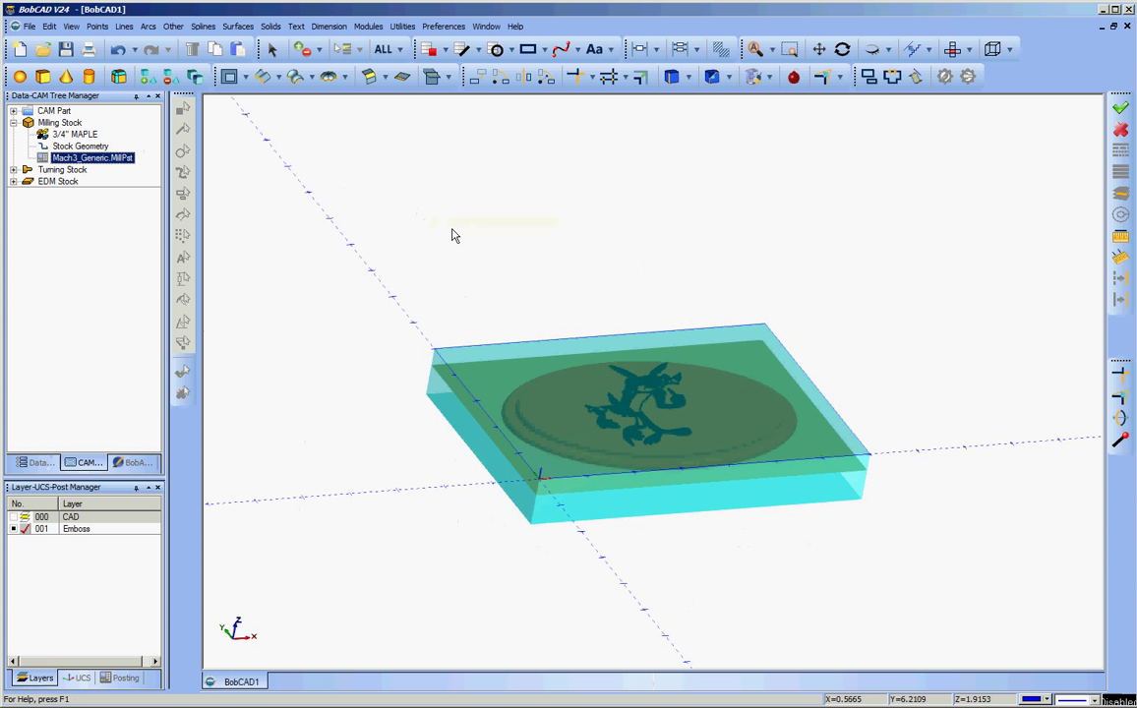
{"action": "middle_click_drag", "start_coordinate": [942, 396], "coordinate": [691, 335]}
{"action": "key", "text": "Escape"}
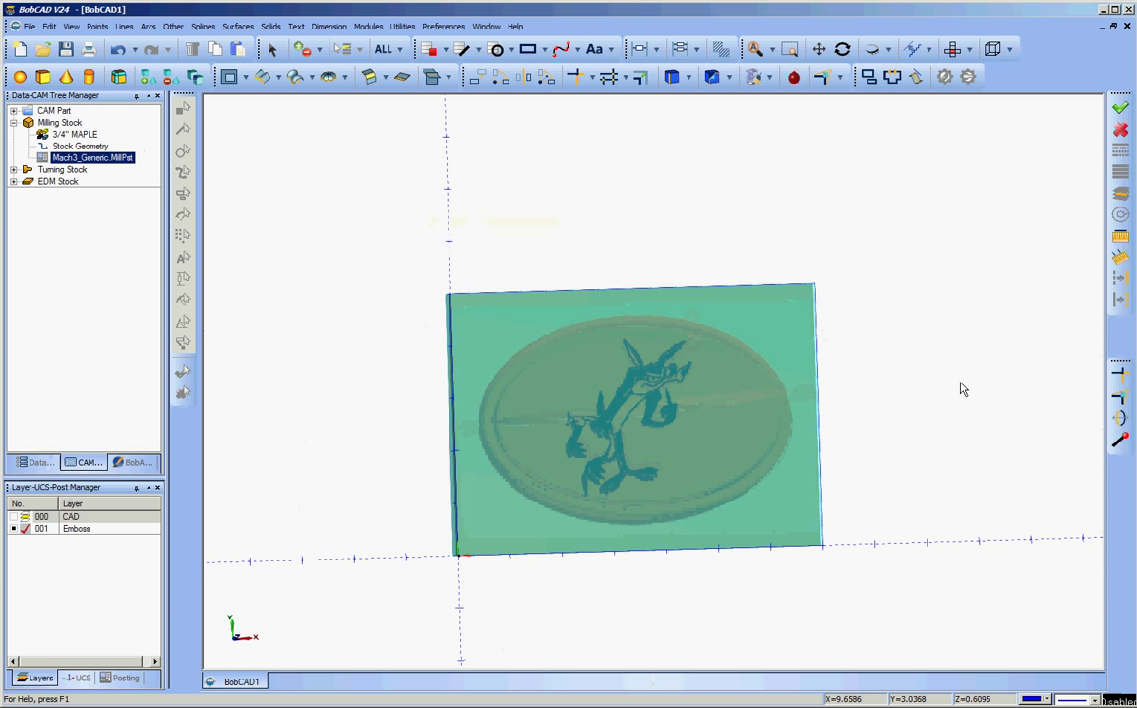
{"action": "left_click", "coordinate": [57, 181]}
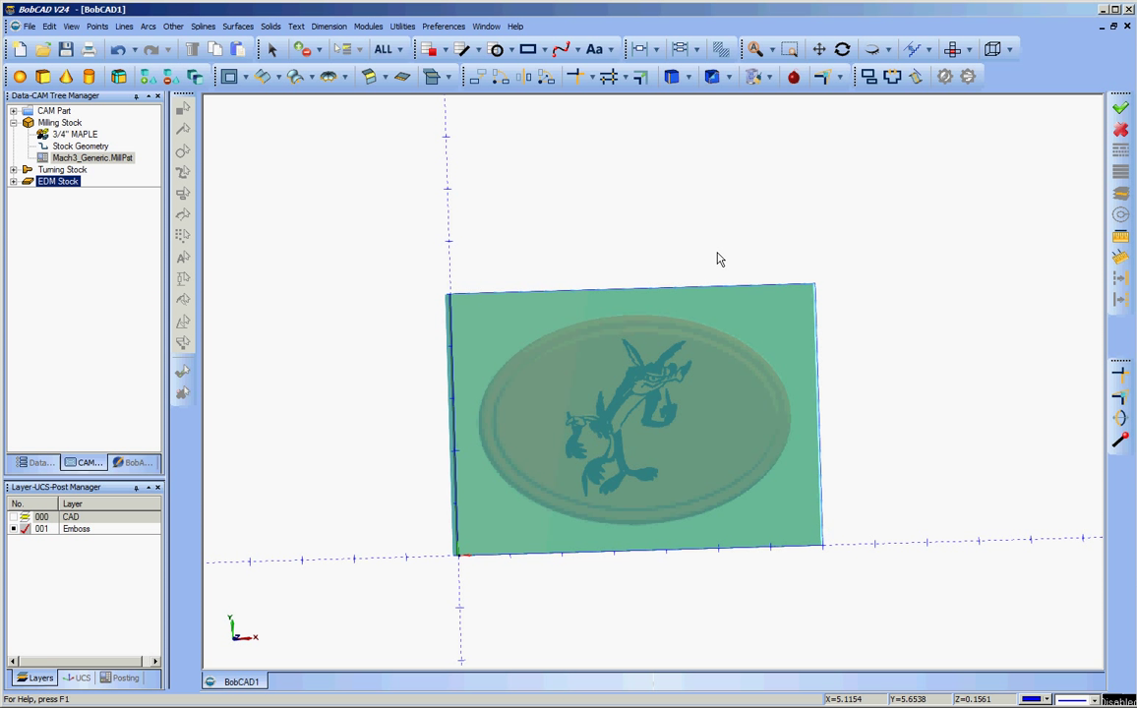
{"action": "middle_click_drag", "start_coordinate": [879, 449], "coordinate": [856, 413]}
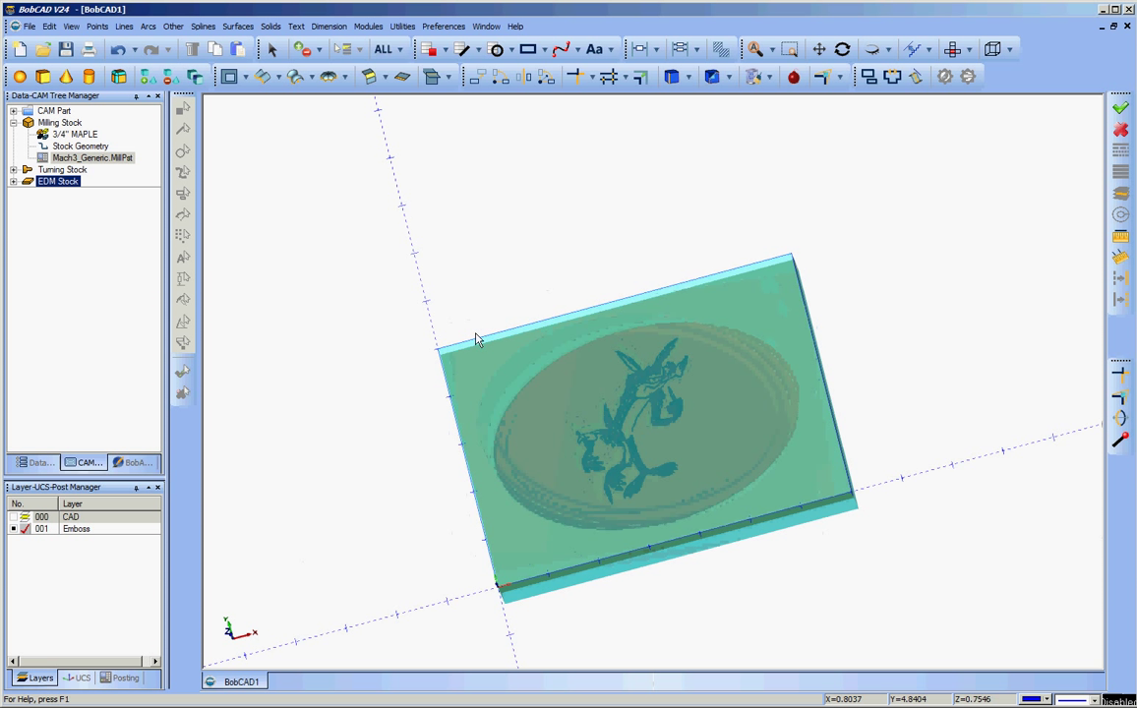
{"action": "middle_click_drag", "start_coordinate": [741, 609], "coordinate": [465, 410]}
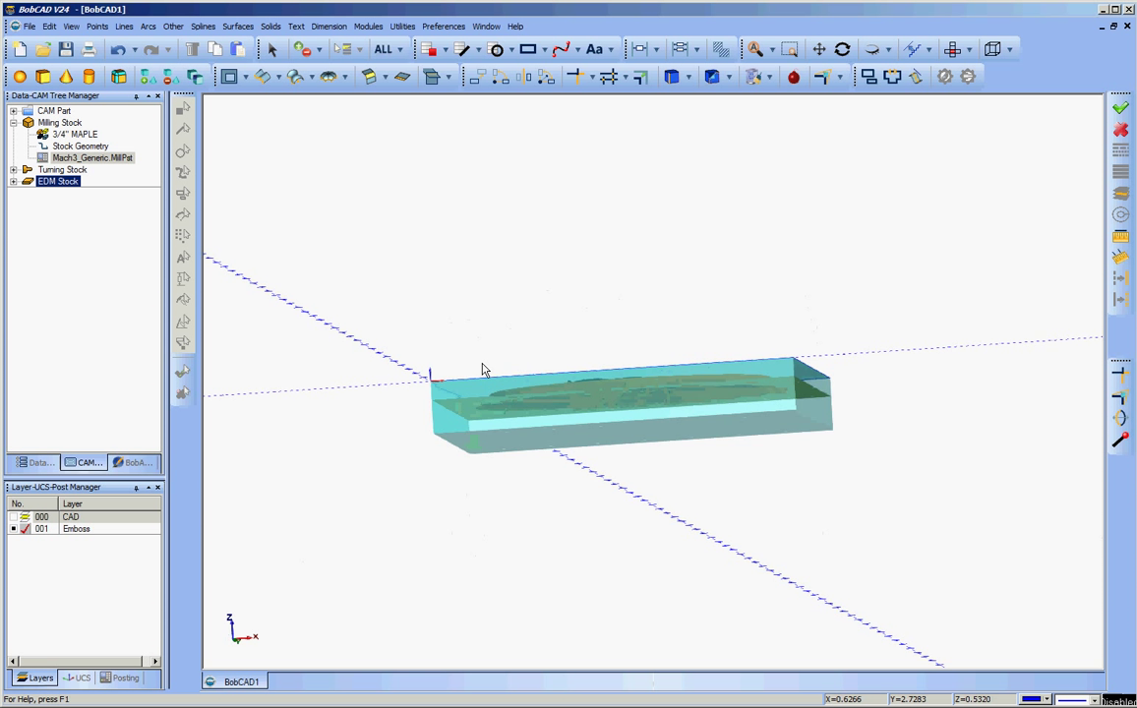
{"action": "middle_click_drag", "start_coordinate": [482, 370], "coordinate": [652, 344]}
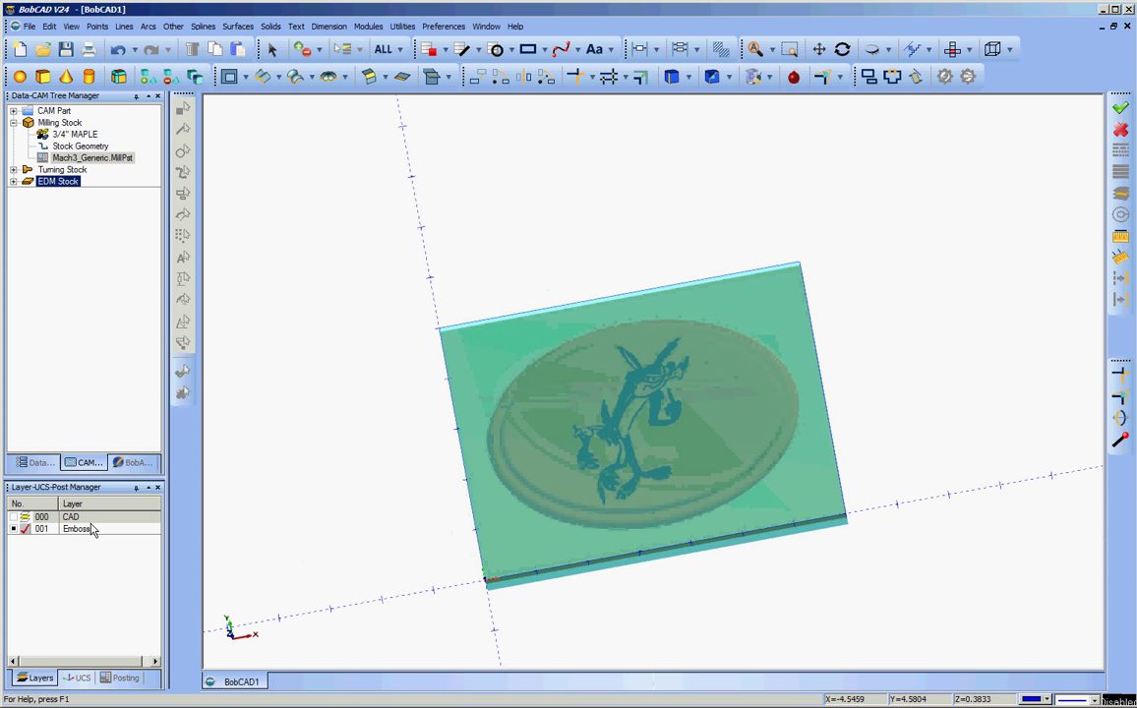
Blank the Emboss Model relief and turn on the CAD layer to show the ellipse and figure curves.
{"action": "left_click", "coordinate": [131, 464]}
{"action": "left_click", "coordinate": [69, 135]}
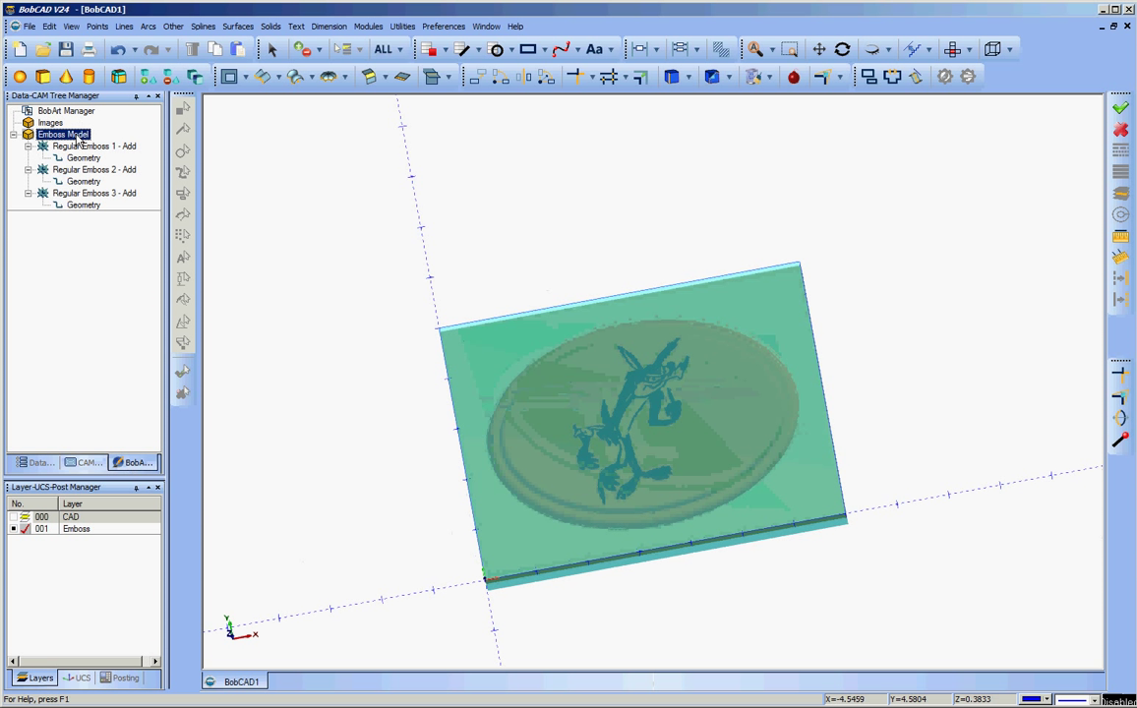
{"action": "right_click", "coordinate": [79, 139]}
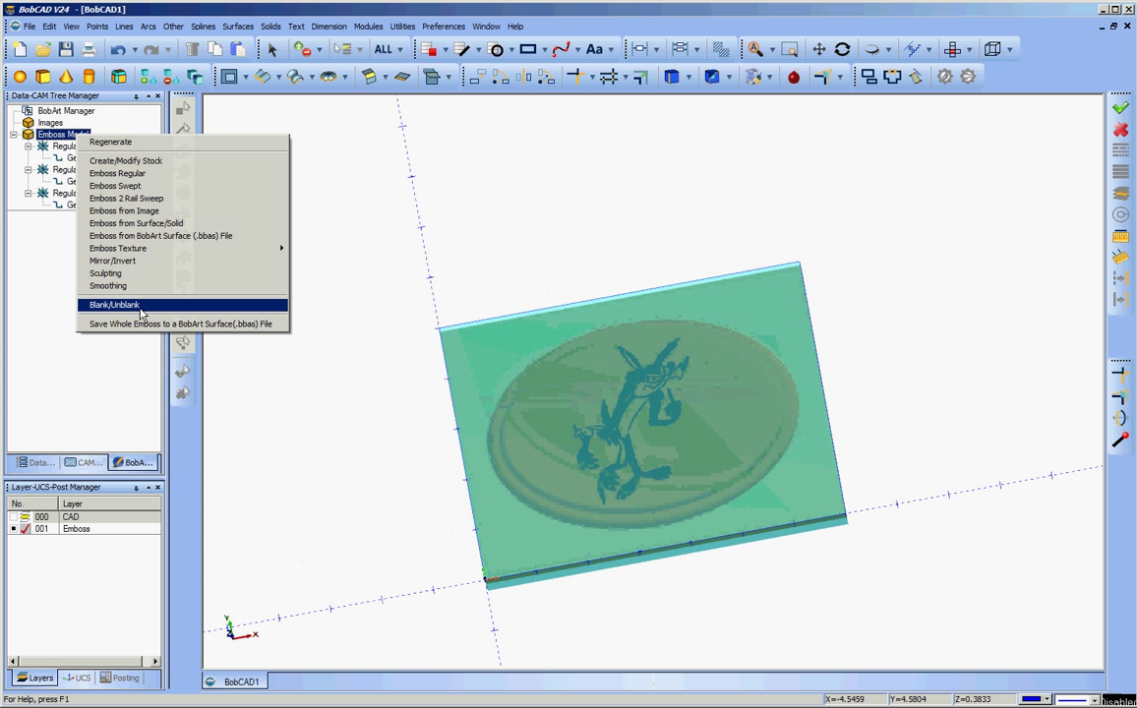
{"action": "left_click", "coordinate": [141, 309]}
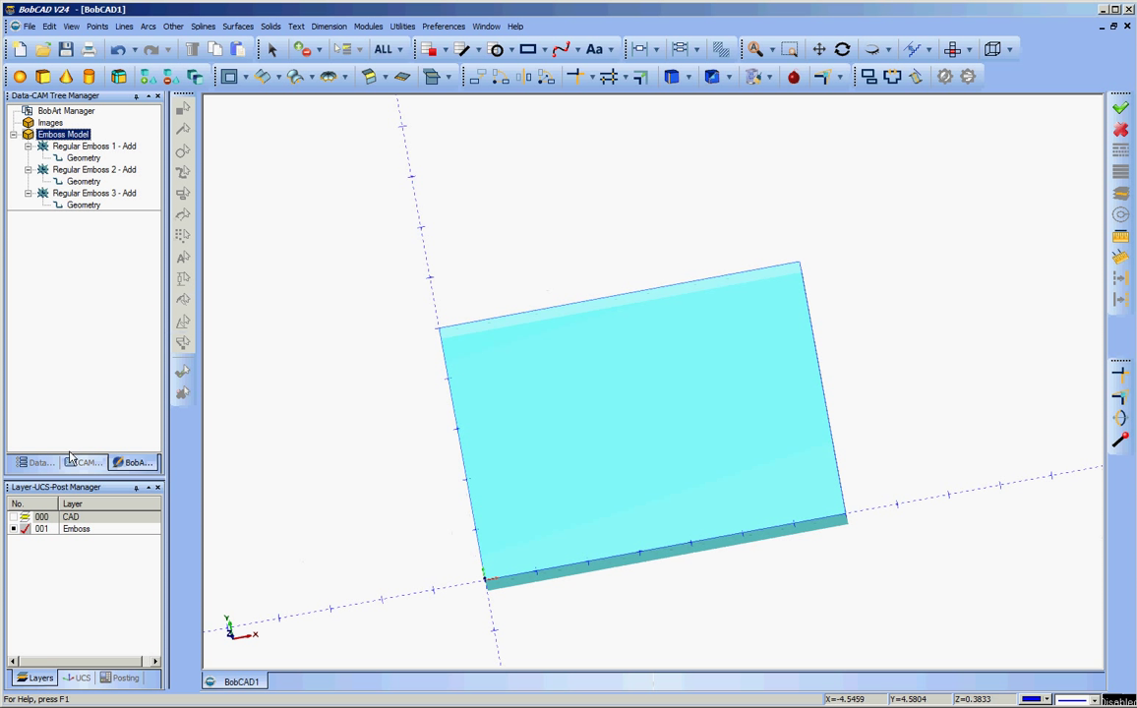
{"action": "left_click", "coordinate": [16, 517]}
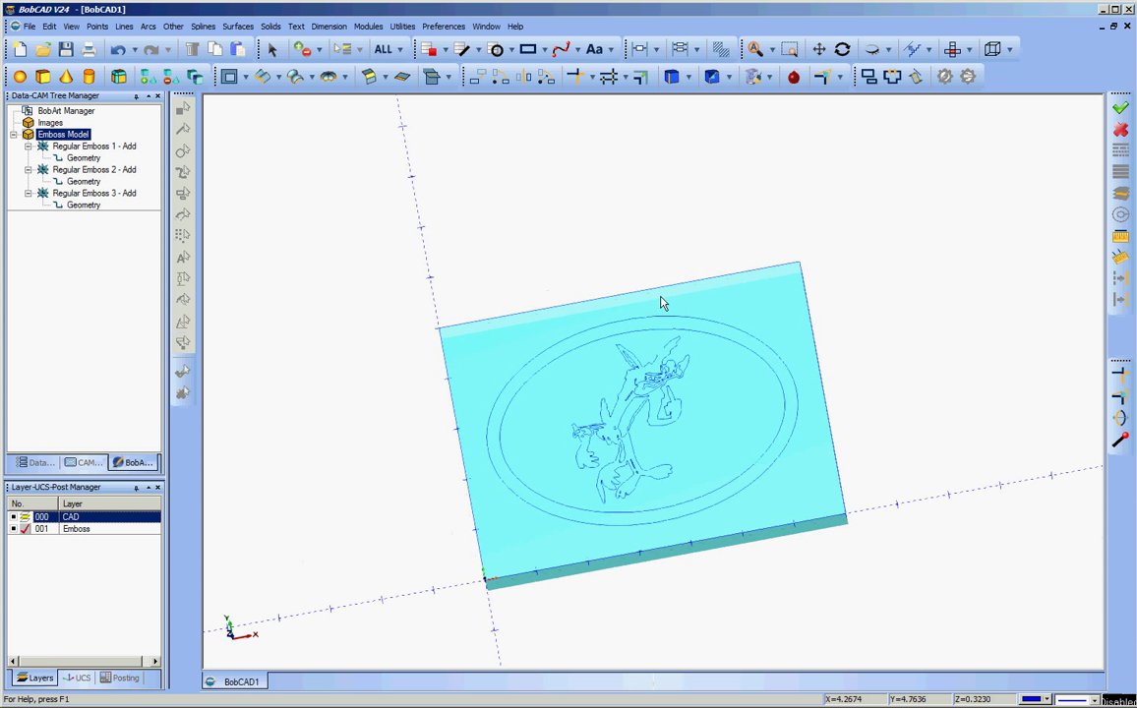
Offset the outer ellipse outward by 0.25 to create a surrounding ellipse.
{"action": "left_click", "coordinate": [173, 27]}
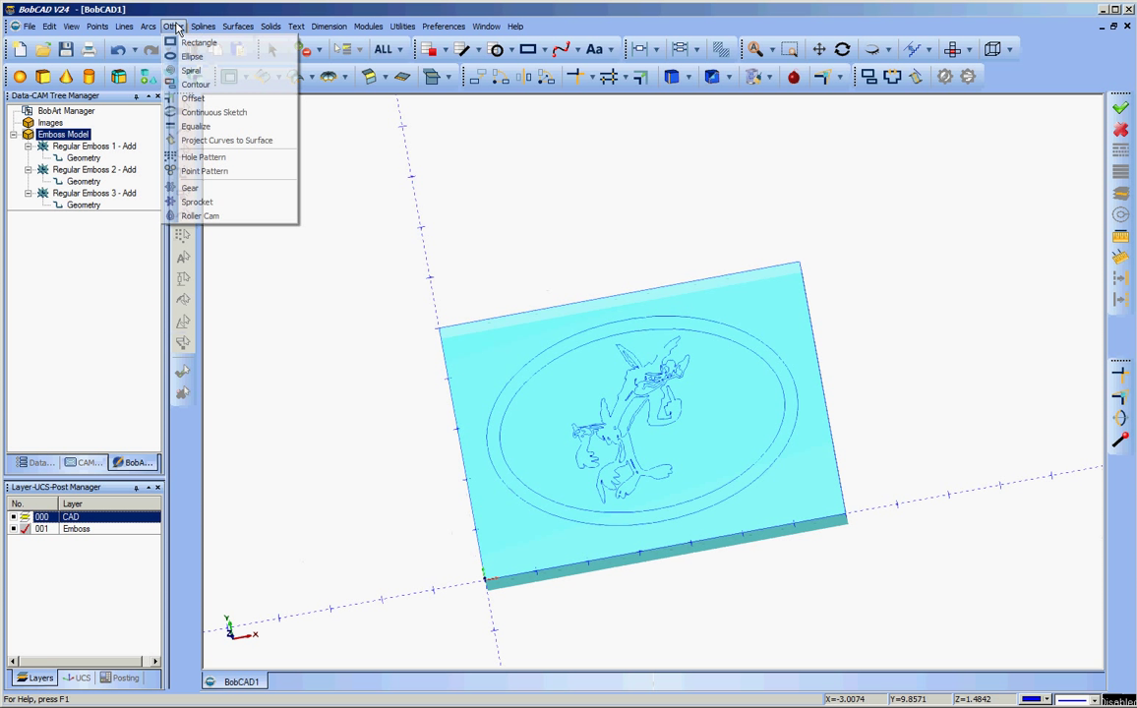
{"action": "left_click", "coordinate": [194, 99]}
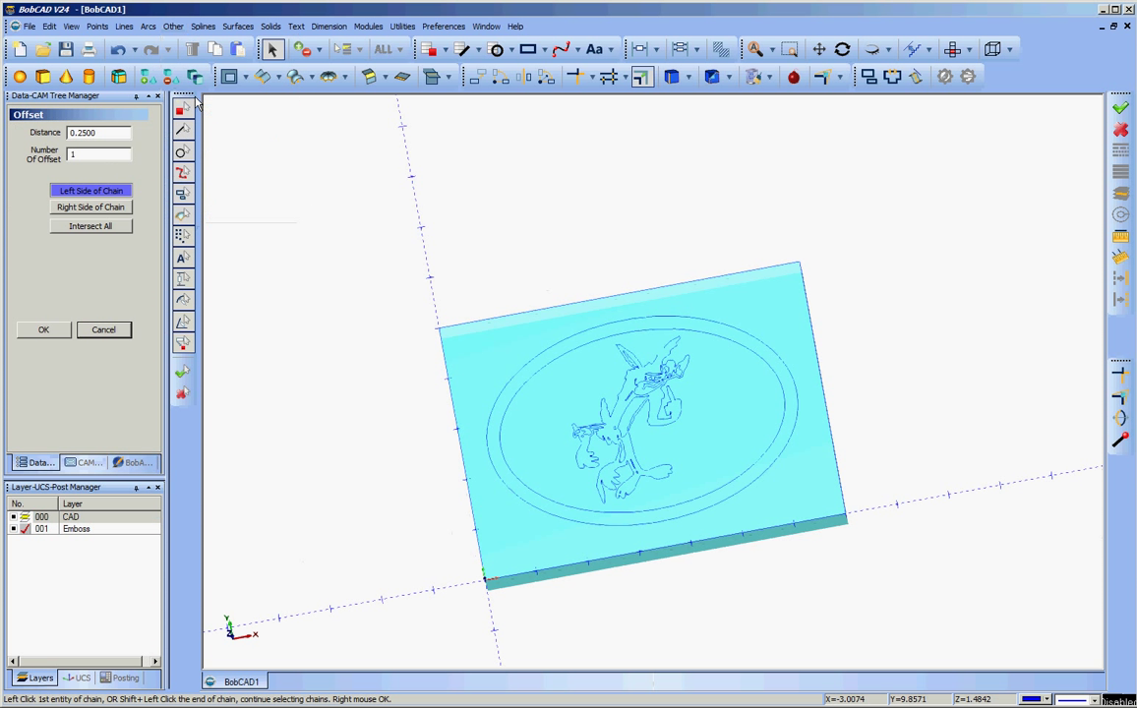
{"action": "left_click", "coordinate": [532, 372]}
{"action": "right_click", "coordinate": [458, 209]}
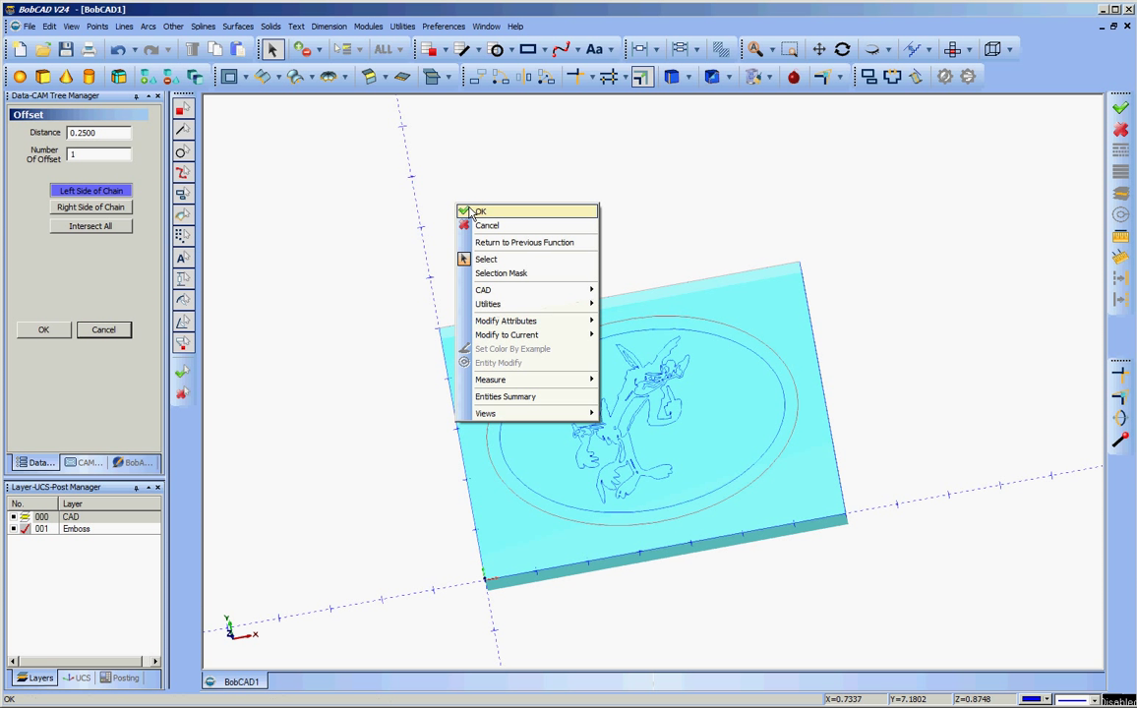
{"action": "left_click", "coordinate": [481, 213]}
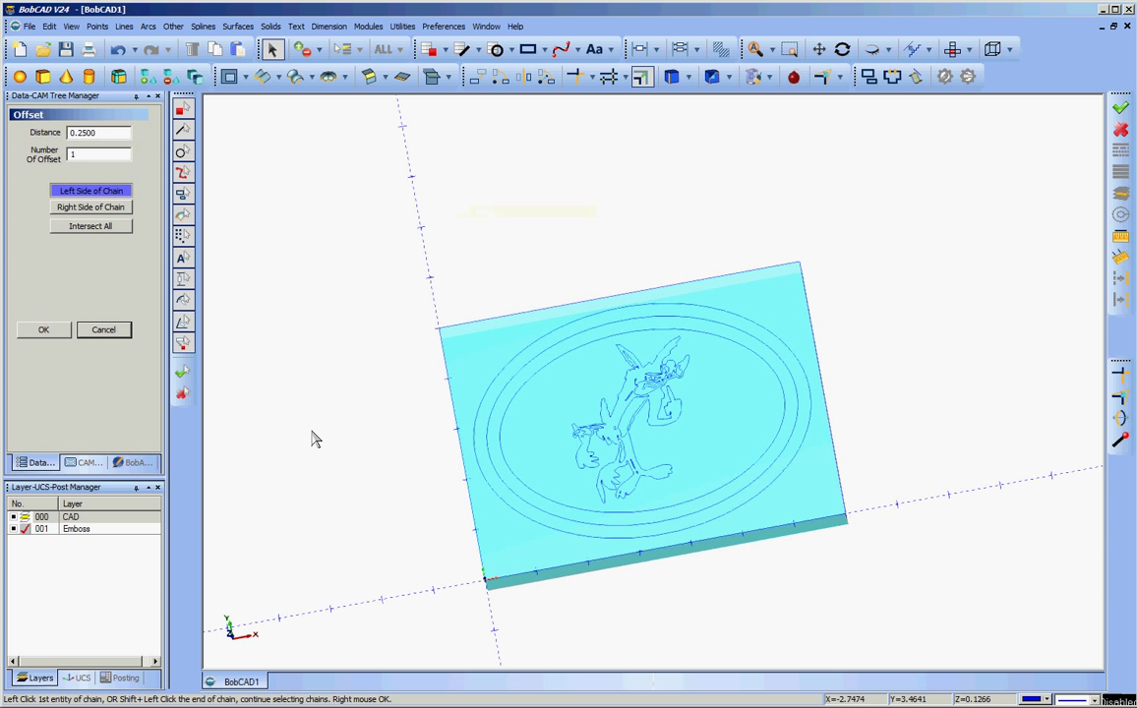
{"action": "left_click", "coordinate": [101, 334]}
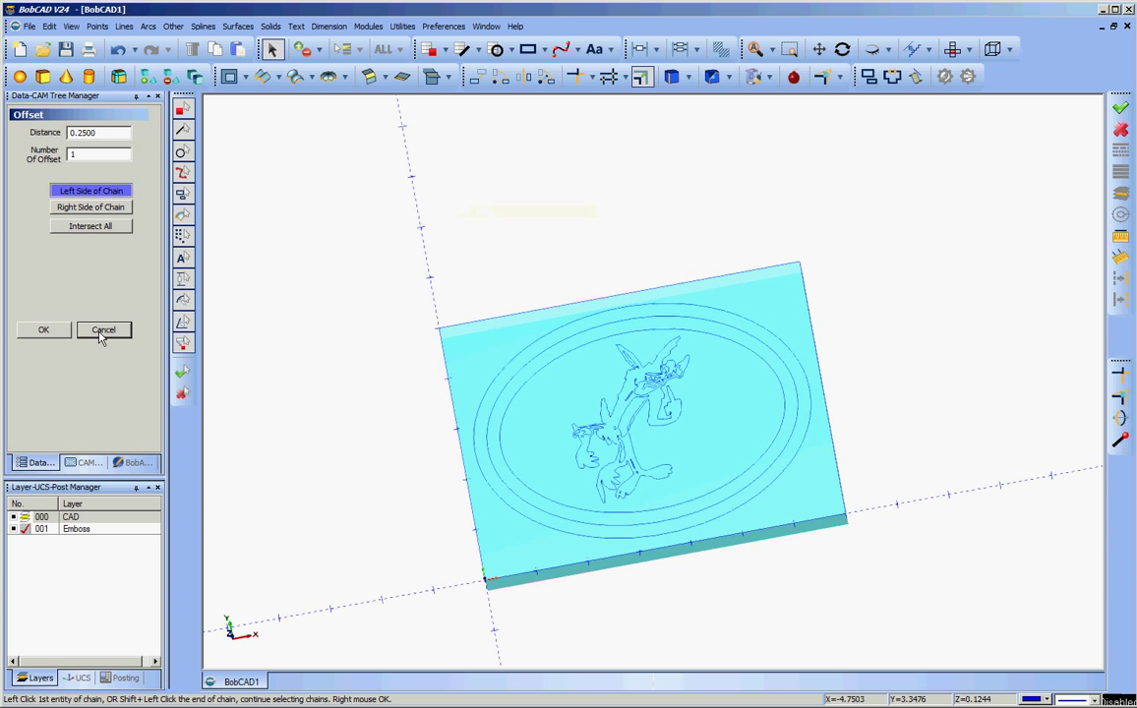
{"action": "left_click", "coordinate": [46, 331]}
{"action": "left_click", "coordinate": [93, 465]}
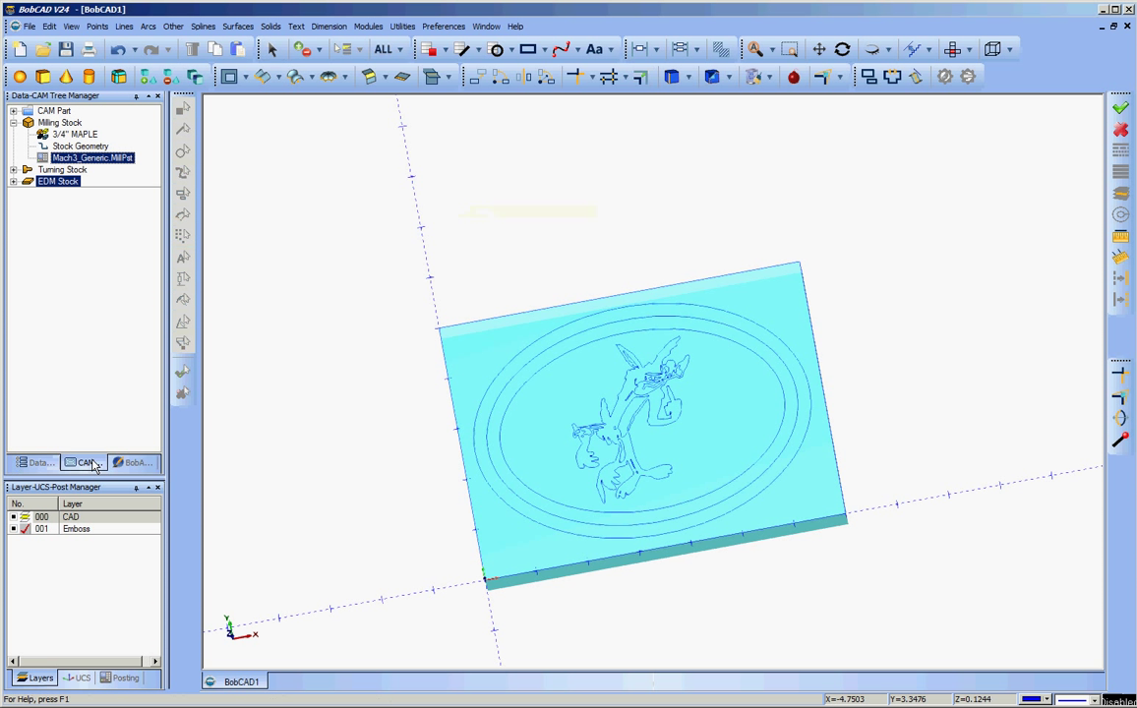
Unblank the Emboss Model, hide the CAD layer, and orbit to inspect the relief inside the offset ellipse.
{"action": "key", "text": "Up"}
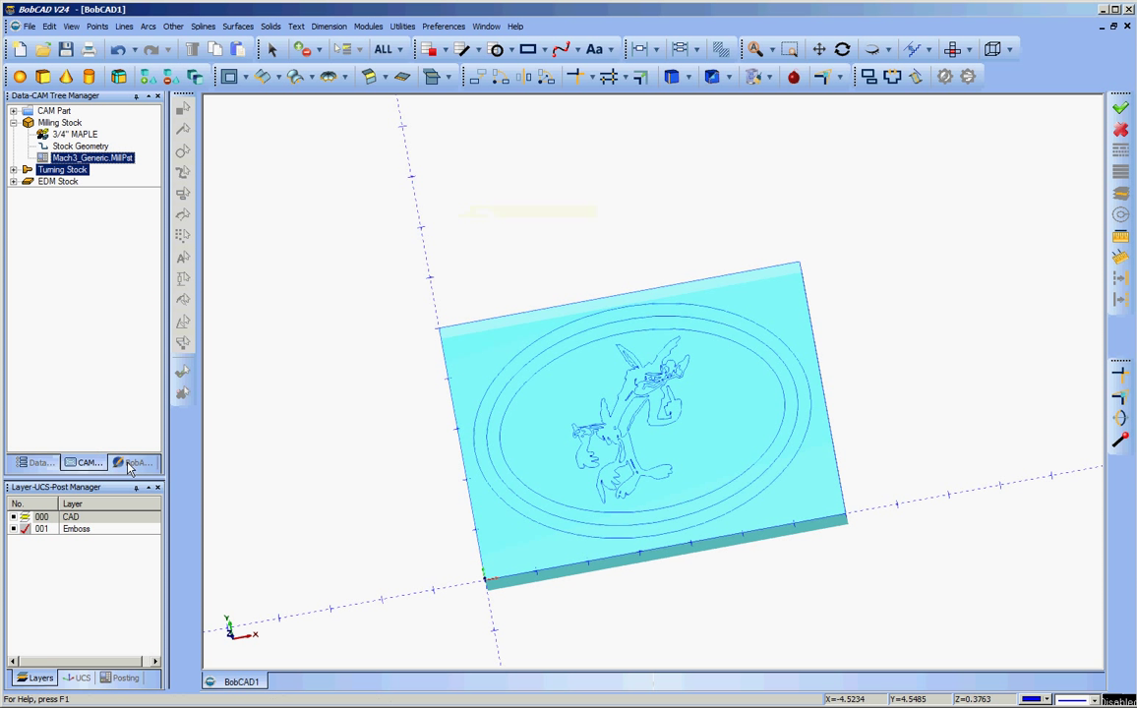
{"action": "left_click", "coordinate": [129, 467]}
{"action": "right_click", "coordinate": [78, 135]}
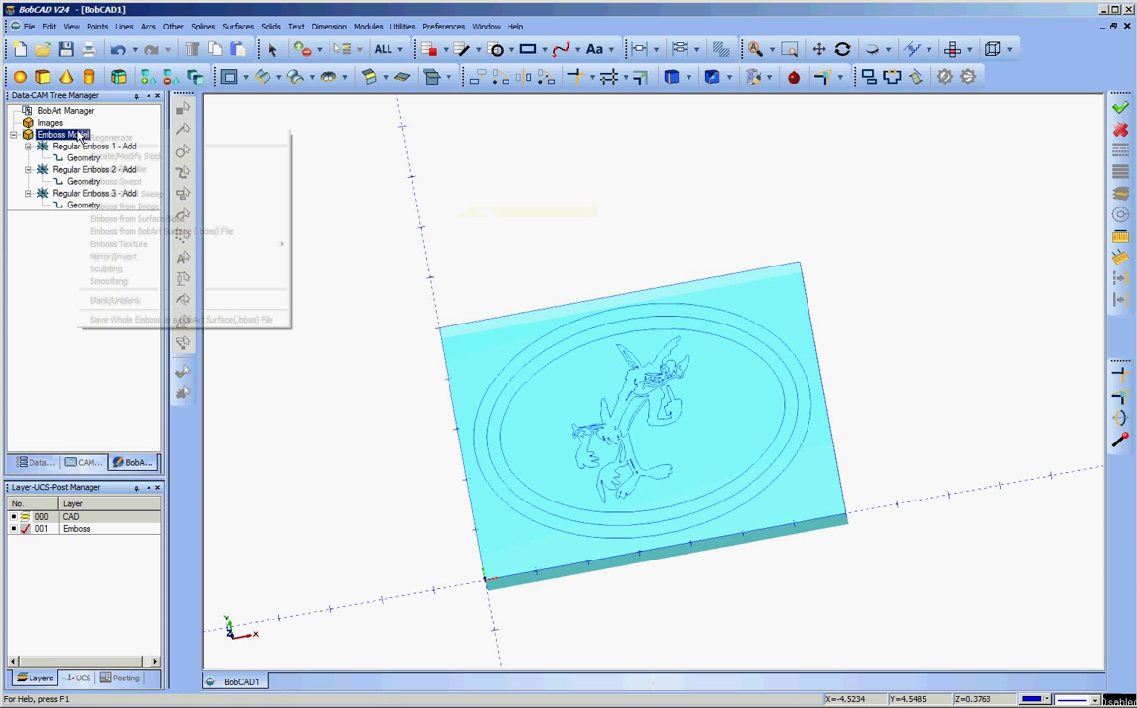
{"action": "left_click", "coordinate": [123, 300]}
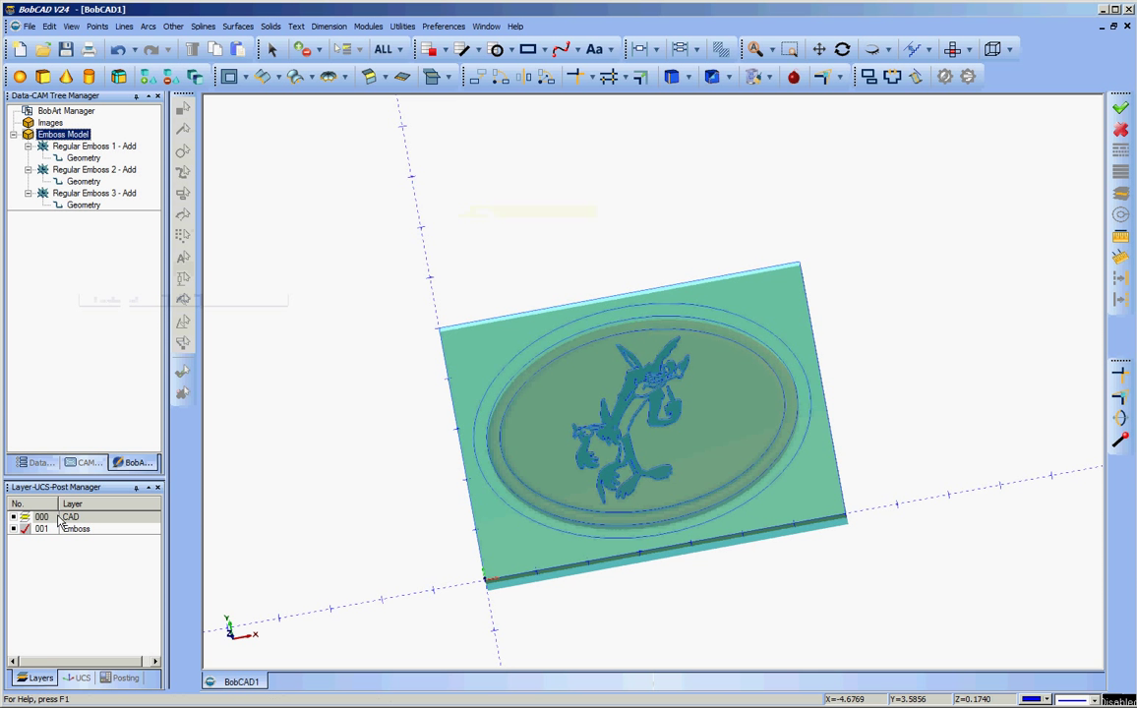
{"action": "middle_click_drag", "start_coordinate": [319, 512], "coordinate": [341, 477]}
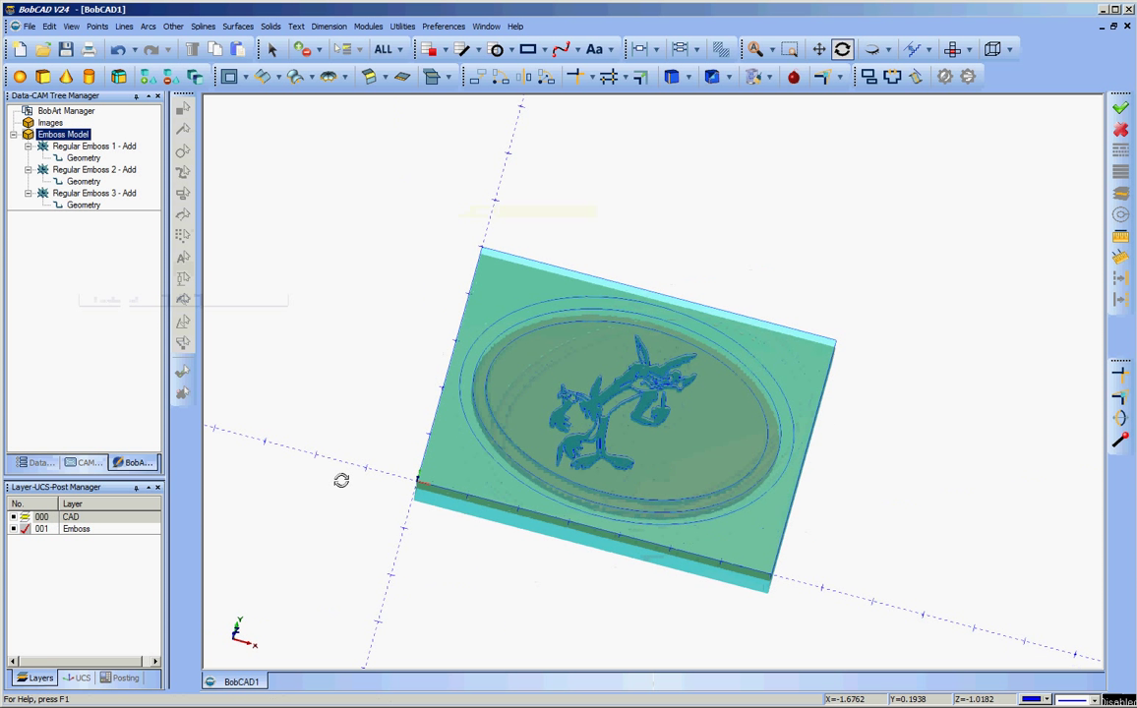
{"action": "left_click", "coordinate": [18, 518]}
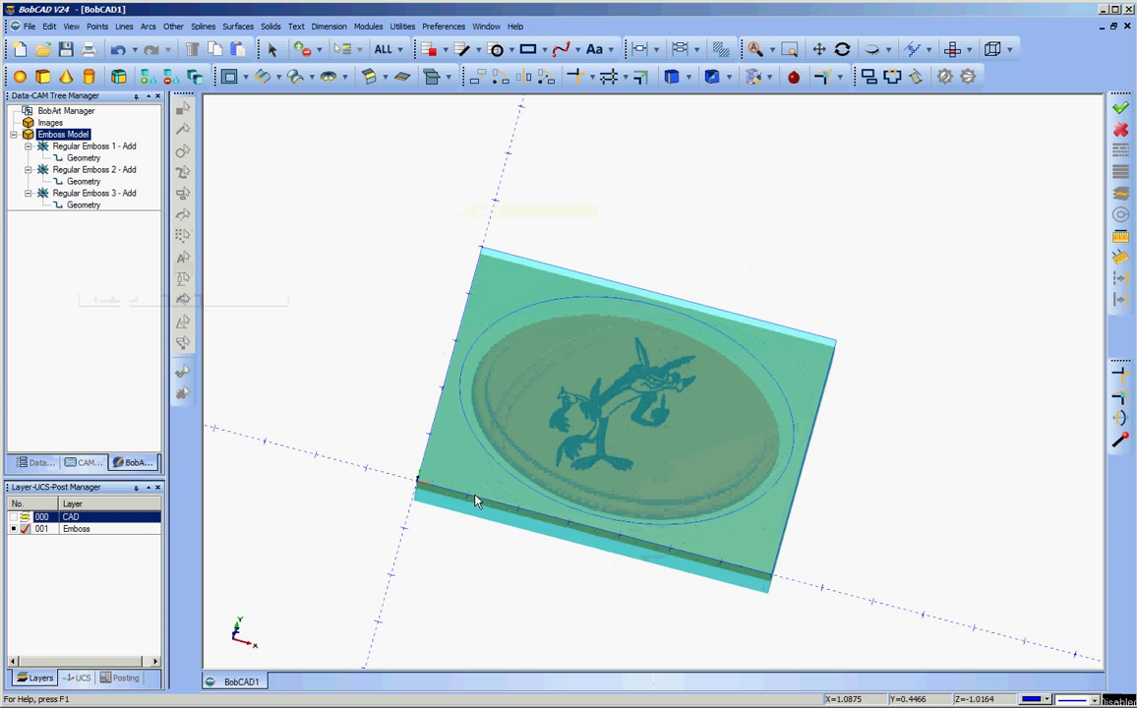
{"action": "middle_click_drag", "start_coordinate": [607, 577], "coordinate": [658, 567]}
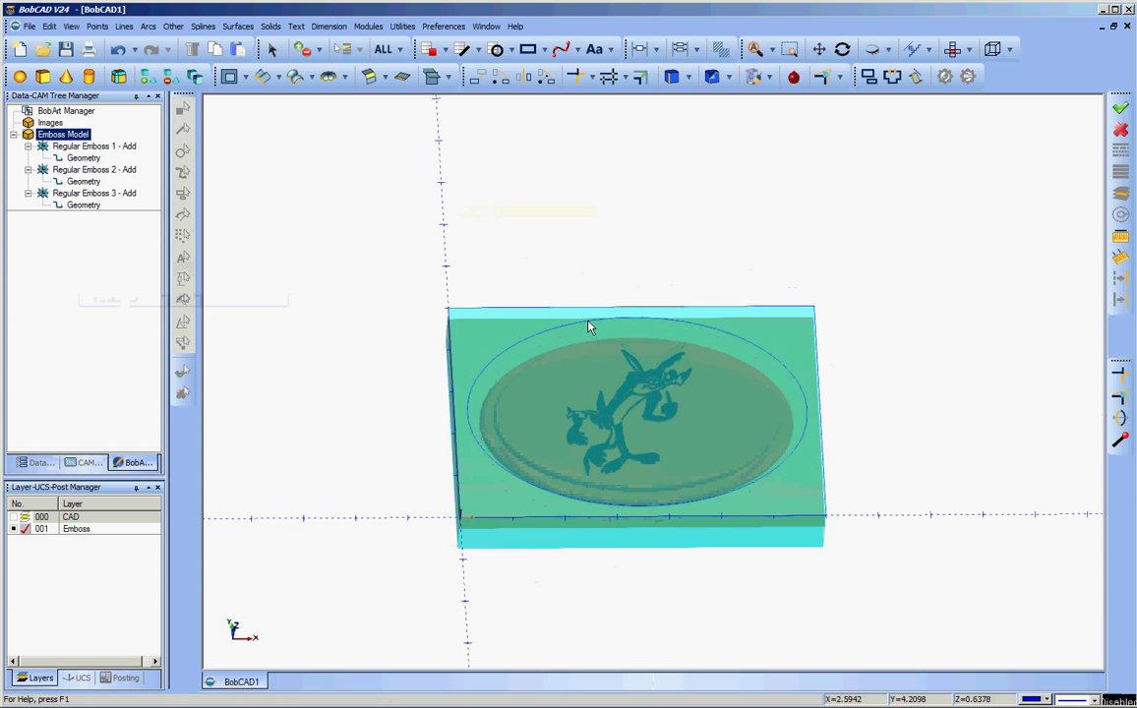
{"action": "middle_click_drag", "start_coordinate": [895, 449], "coordinate": [618, 621]}
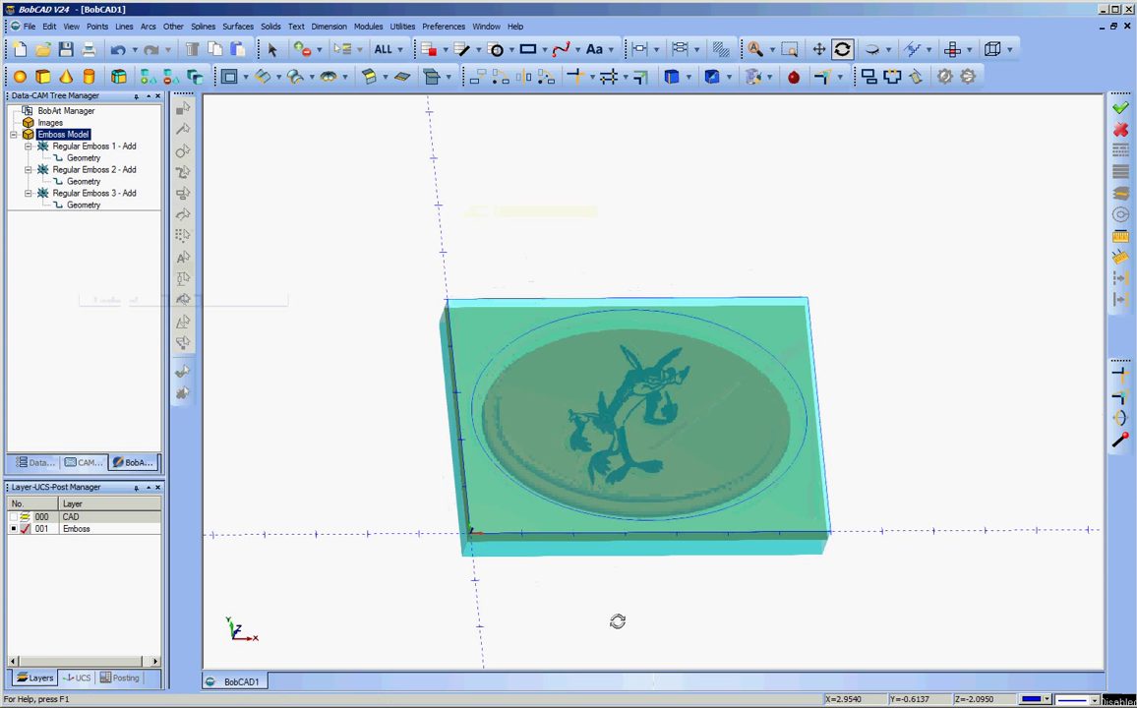
{"action": "left_click", "coordinate": [93, 464]}
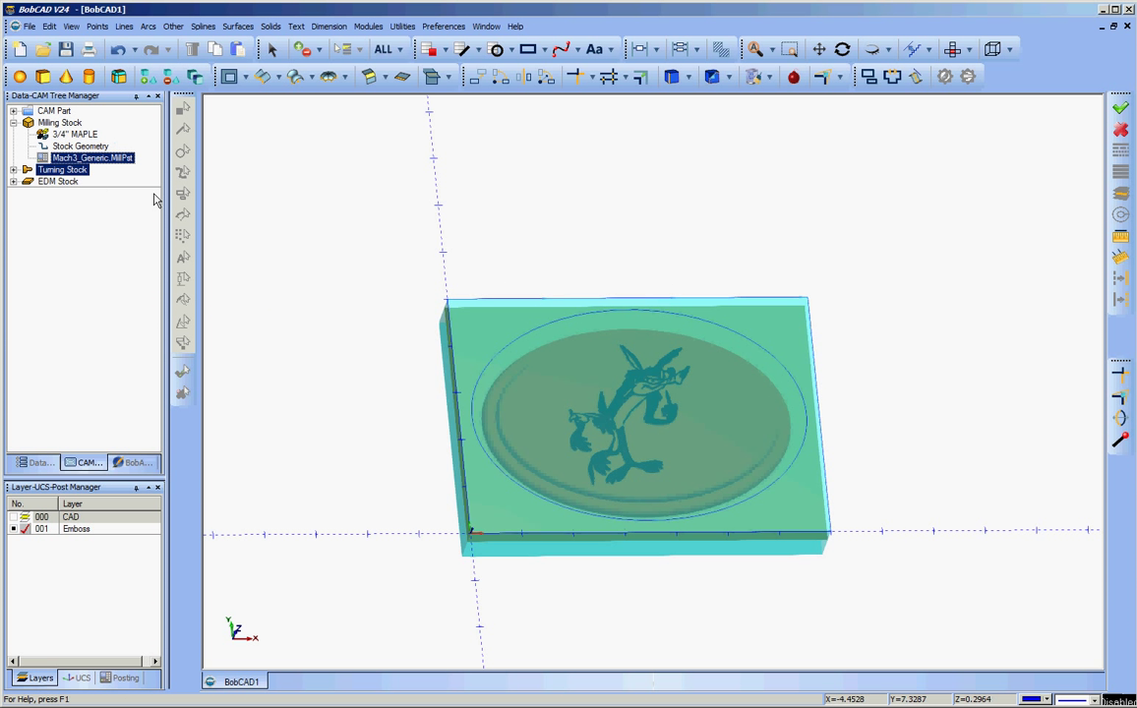
Start a Mill 3 Axis operation on the Milling Stock with Z Level Rough as the feature type.
{"action": "left_click", "coordinate": [53, 124]}
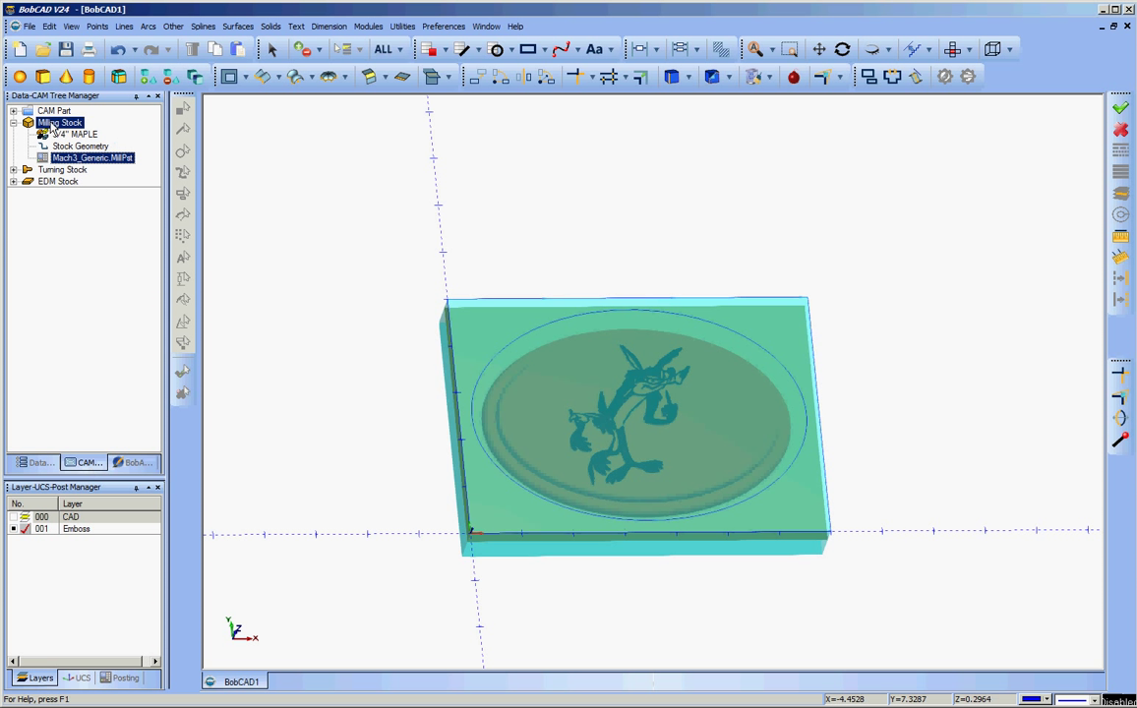
{"action": "right_click", "coordinate": [54, 128]}
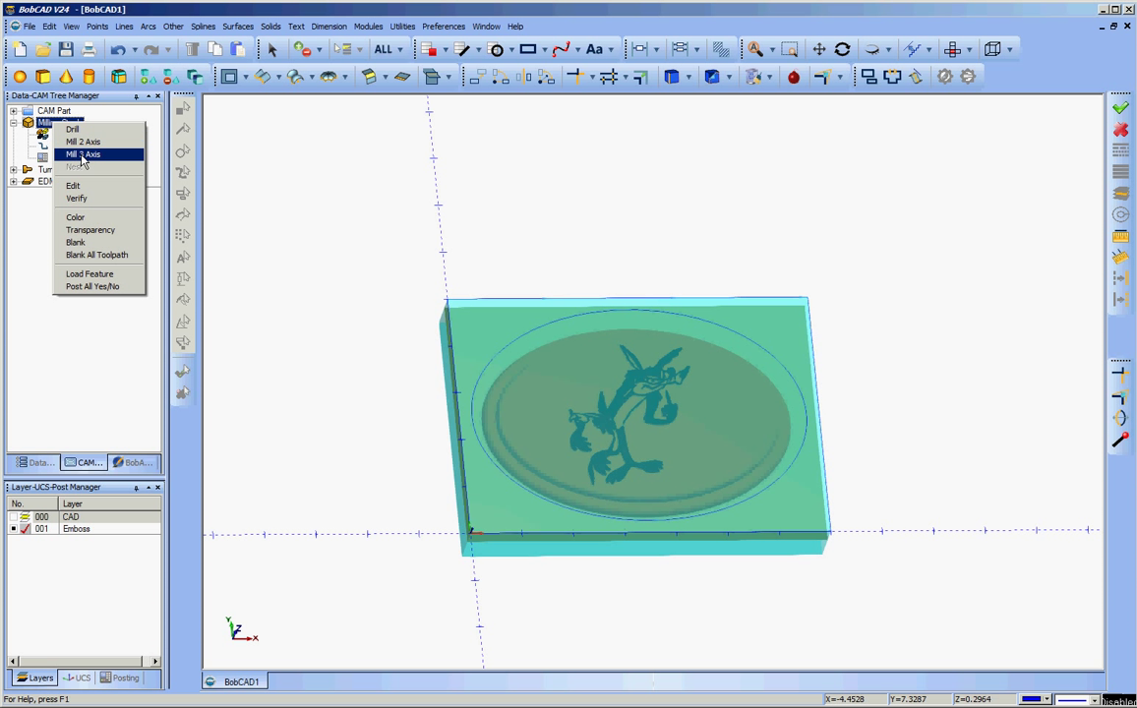
{"action": "left_click", "coordinate": [83, 155]}
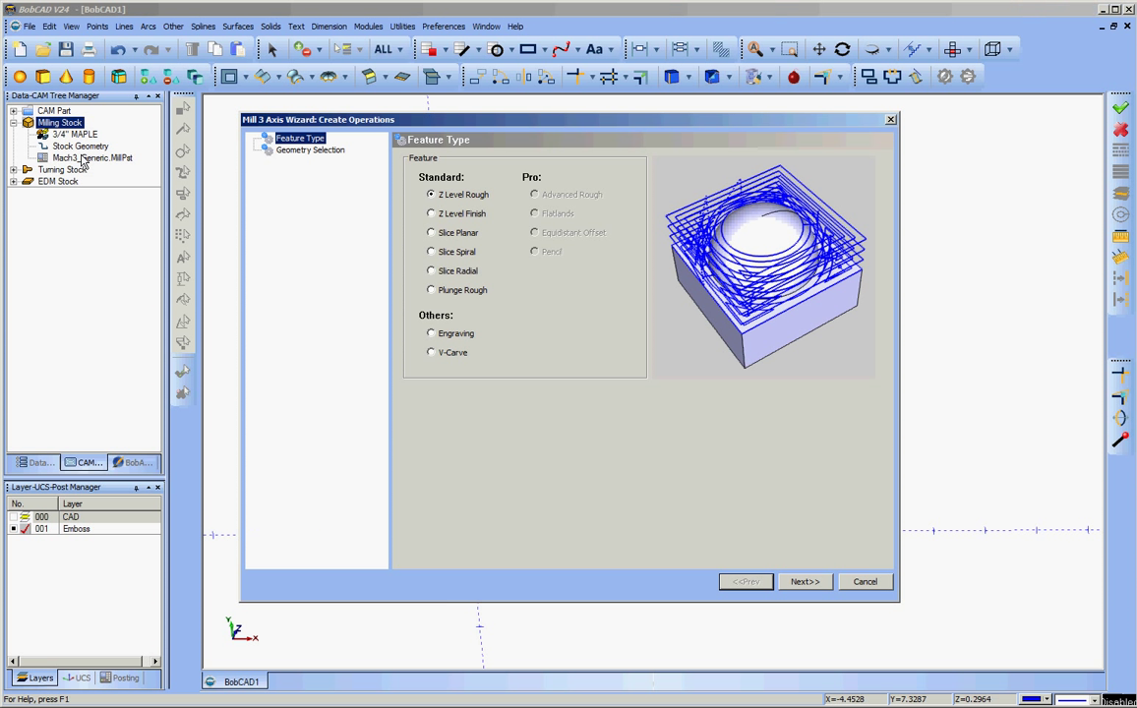
{"action": "left_click", "coordinate": [808, 583]}
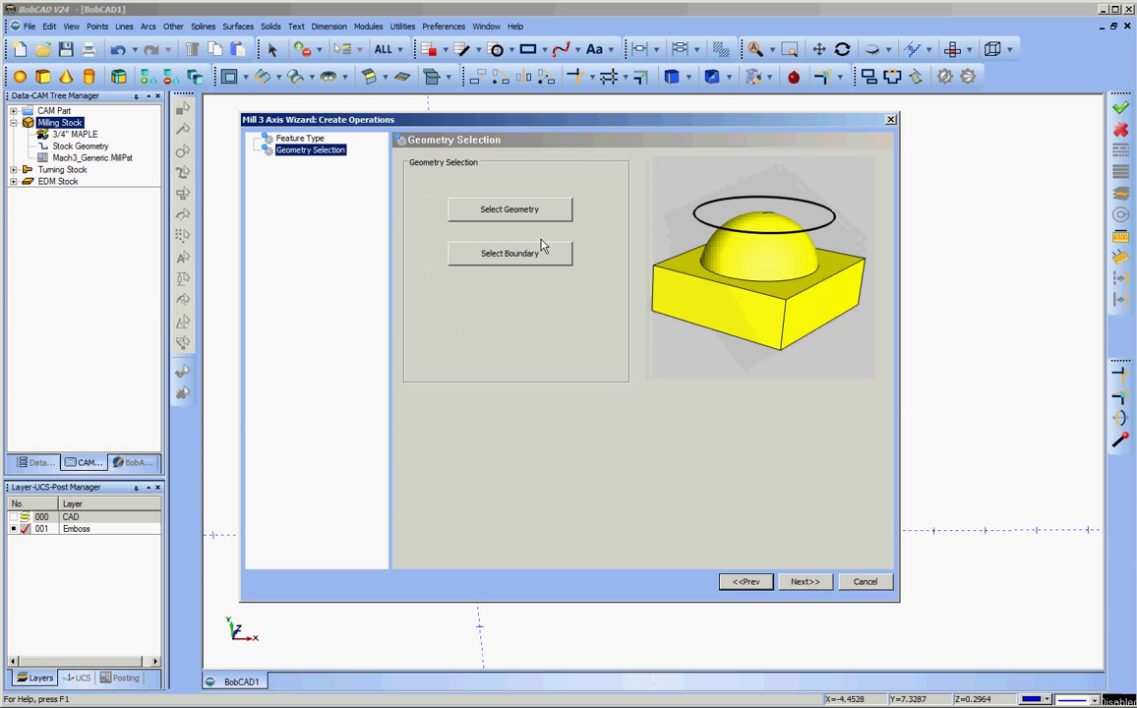
Select the embossed surface as the Z-Level Rough machining geometry.
{"action": "left_click", "coordinate": [522, 214]}
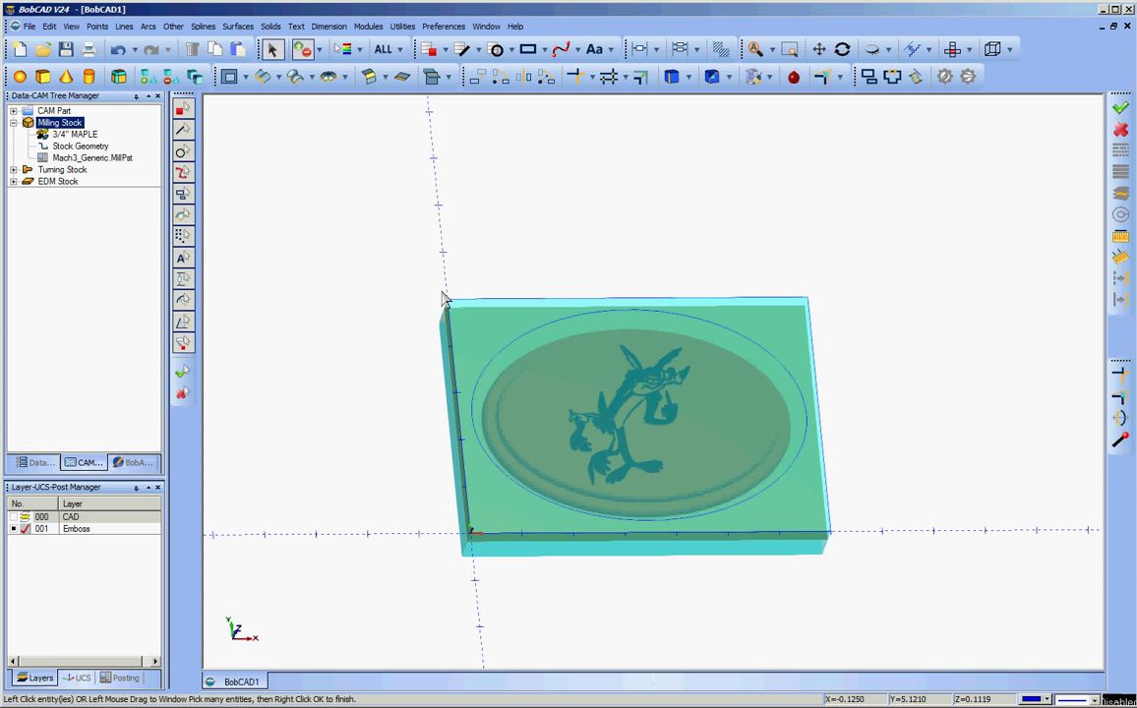
{"action": "left_click", "coordinate": [584, 404]}
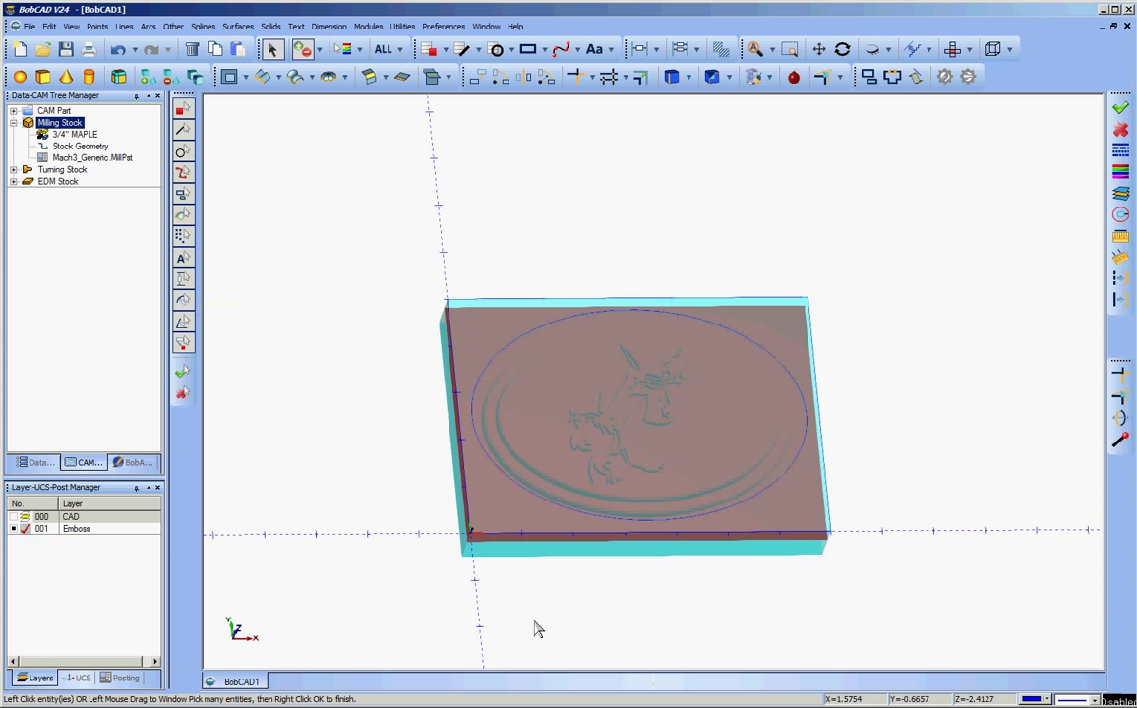
{"action": "right_click", "coordinate": [286, 254]}
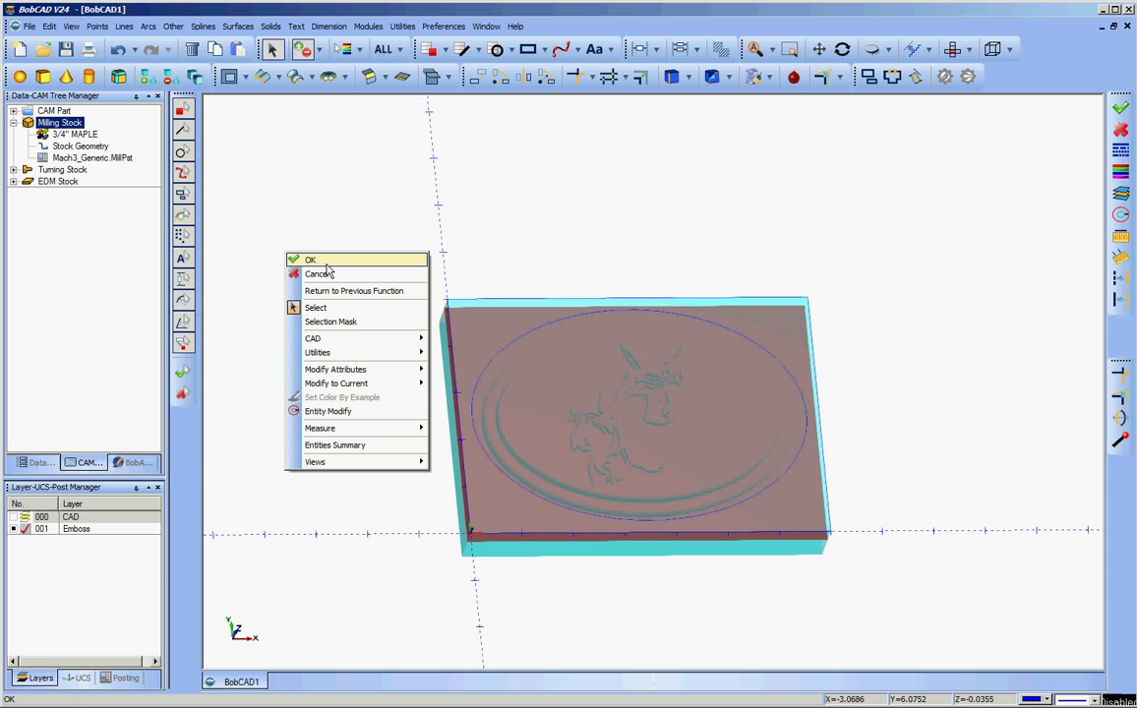
{"action": "left_click", "coordinate": [326, 262]}
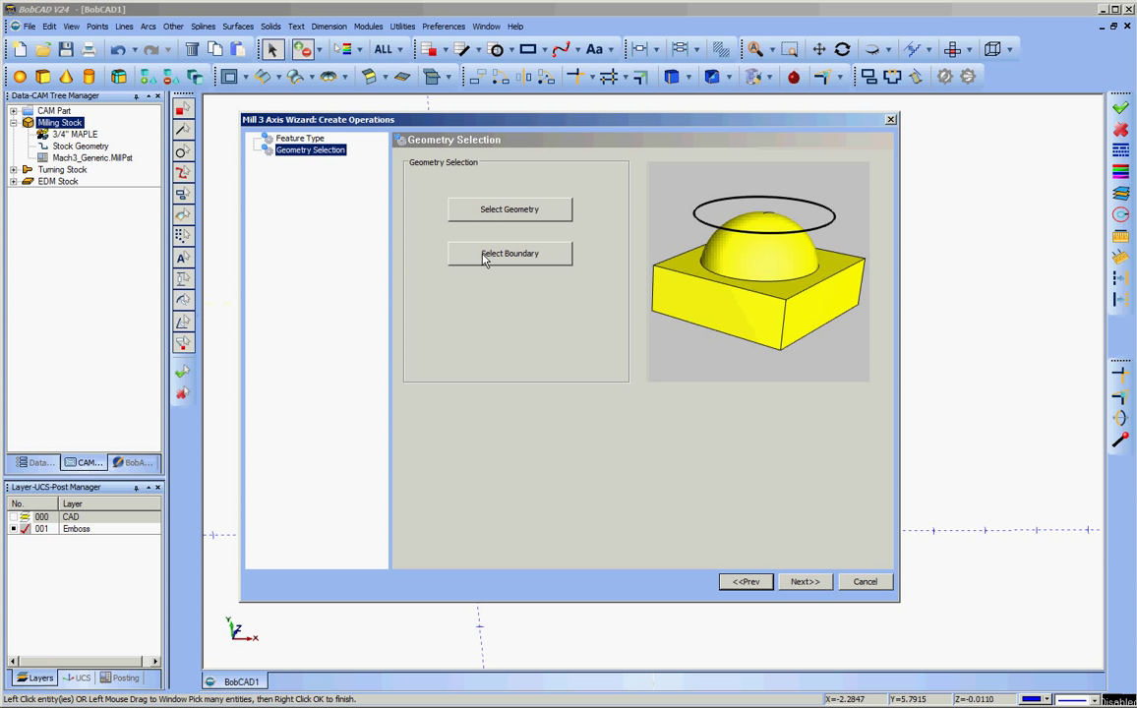
Set the offset ellipse as the boundary and create the feature.
{"action": "left_click", "coordinate": [483, 259]}
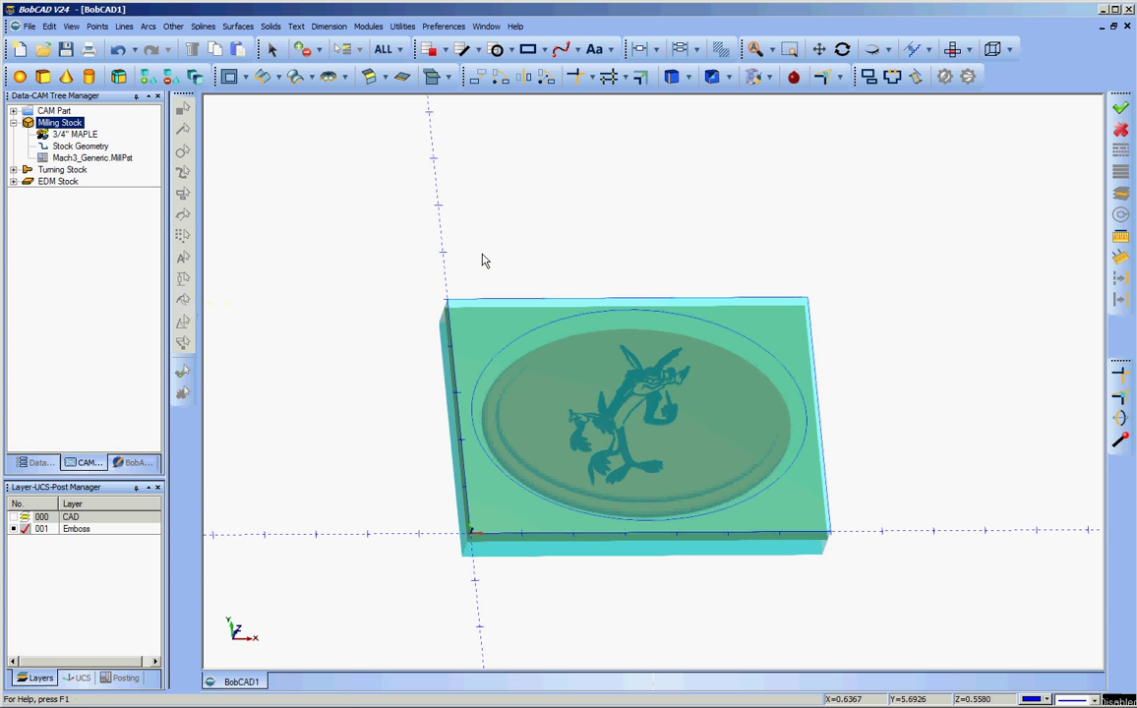
{"action": "left_click", "coordinate": [499, 369]}
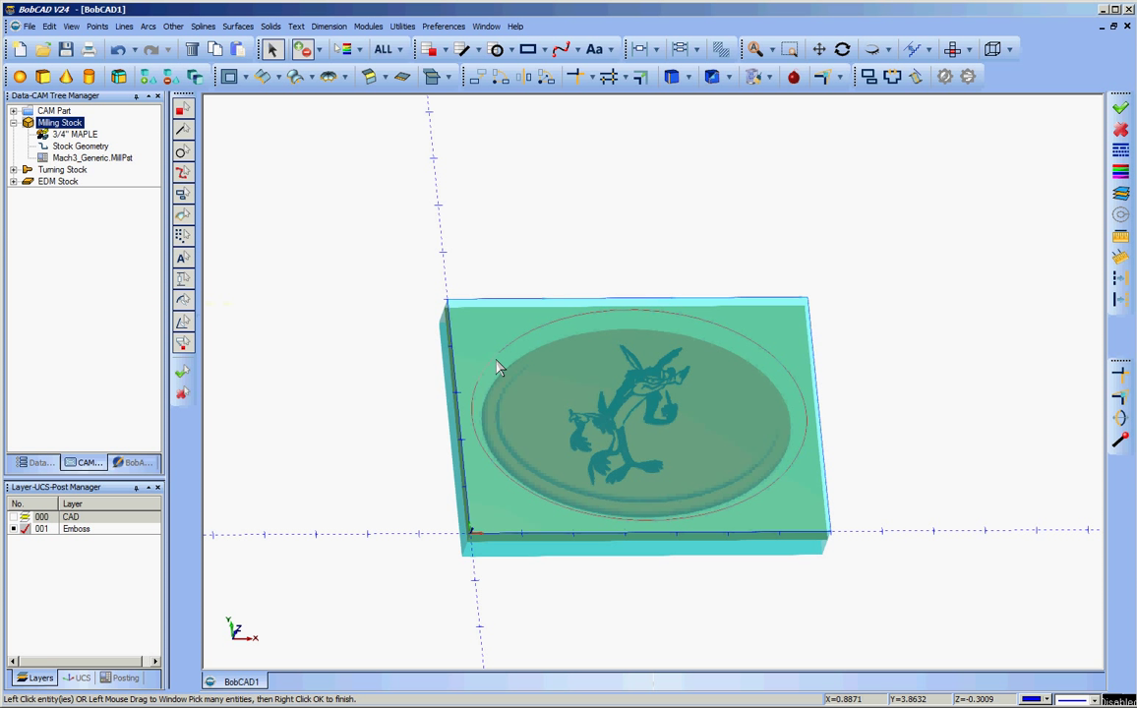
{"action": "right_click", "coordinate": [415, 212]}
{"action": "left_click", "coordinate": [425, 220]}
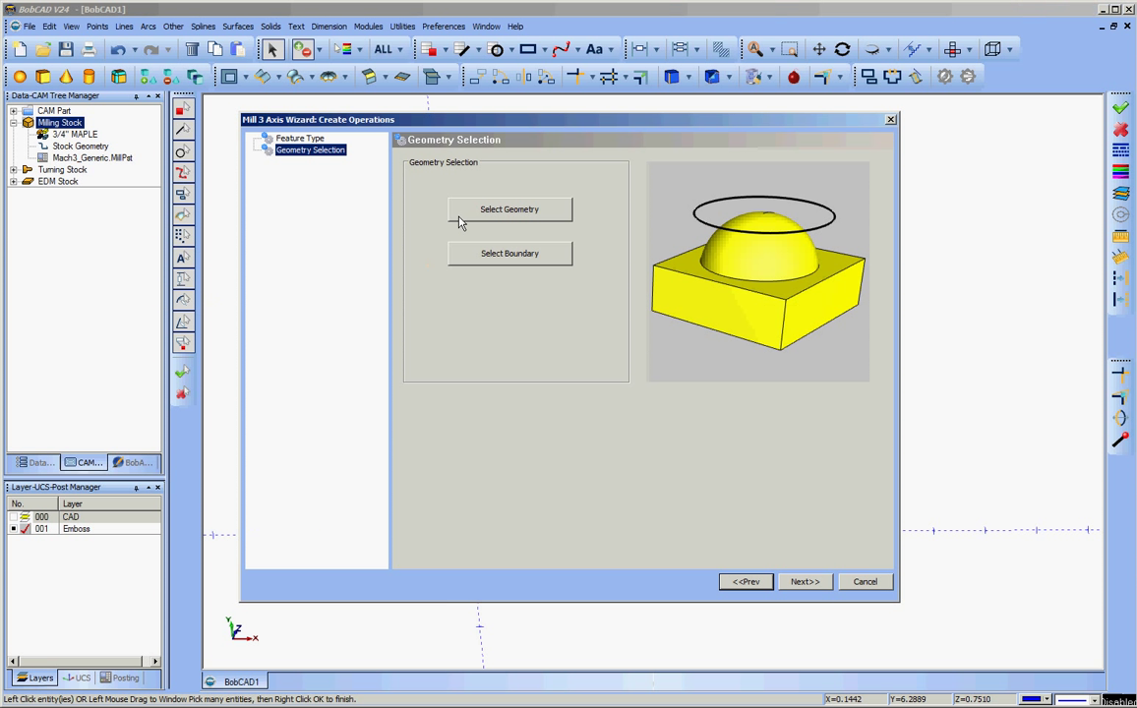
{"action": "left_click", "coordinate": [805, 582]}
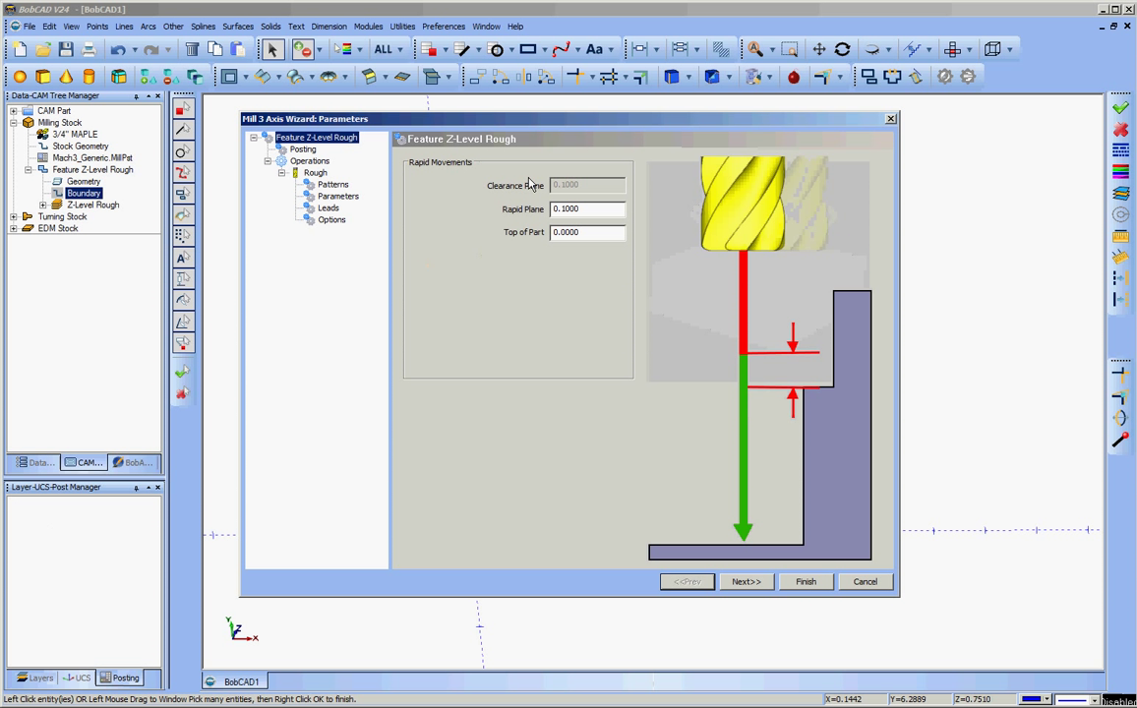
Load finishing end mill tool 11 (0.25 diameter, 0.125 corner radius, 4 flutes) for roughing.
{"action": "left_click", "coordinate": [744, 580]}
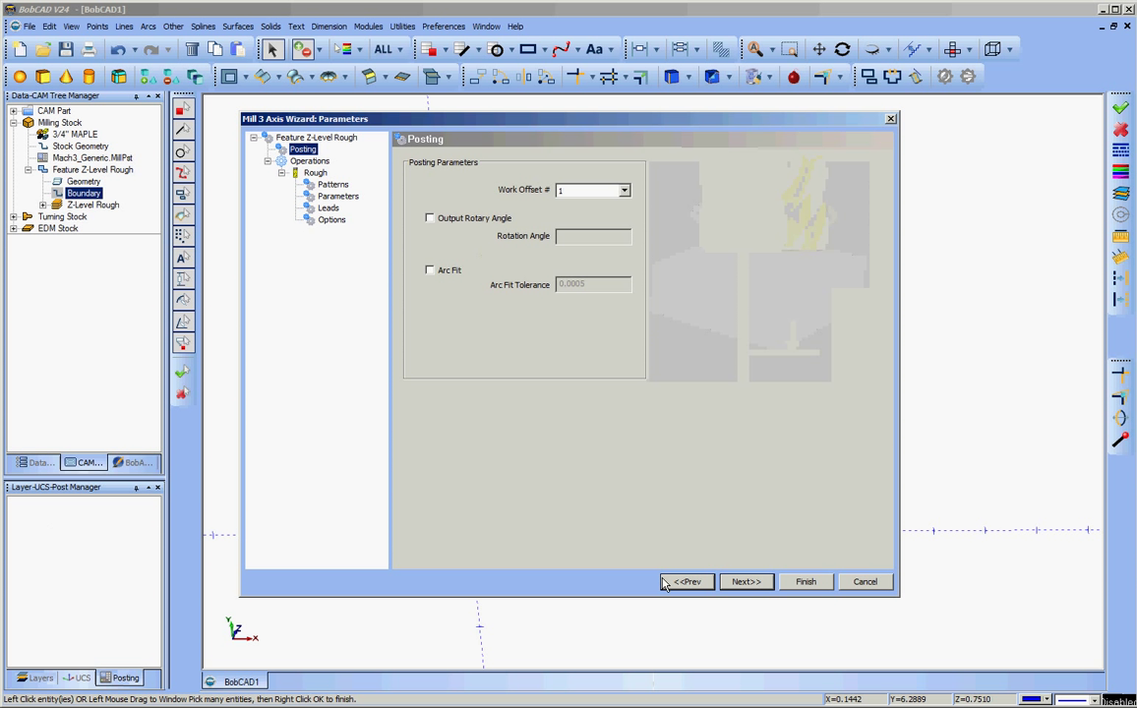
{"action": "left_click", "coordinate": [758, 583]}
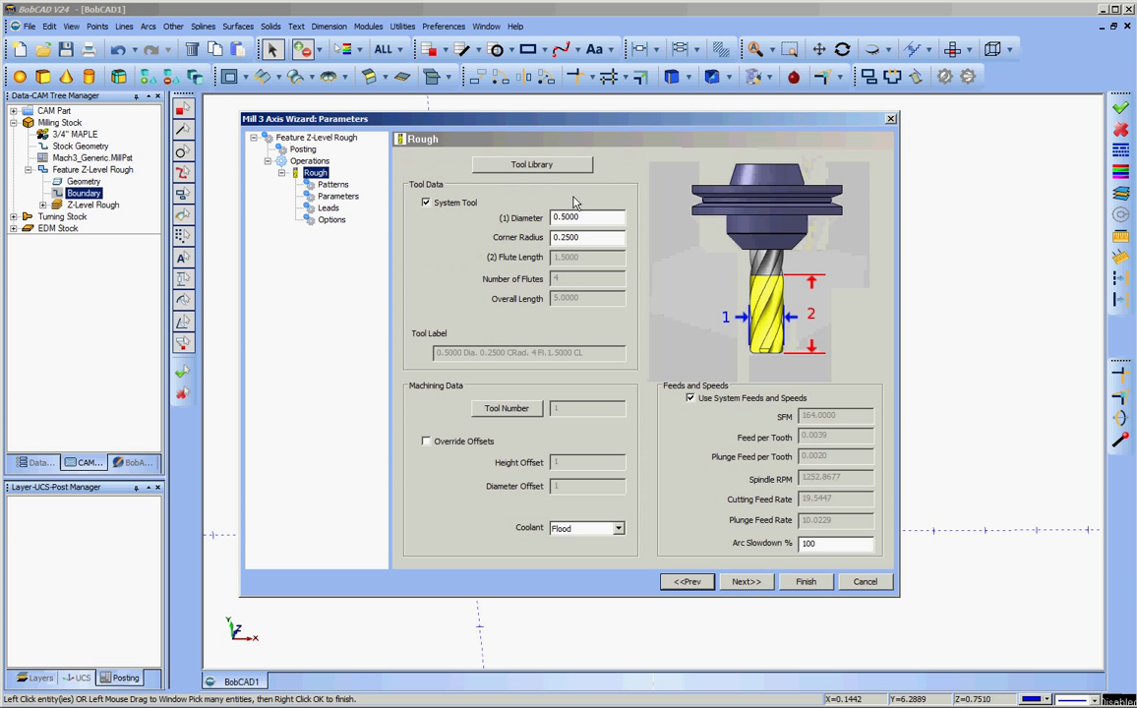
{"action": "left_click", "coordinate": [531, 164]}
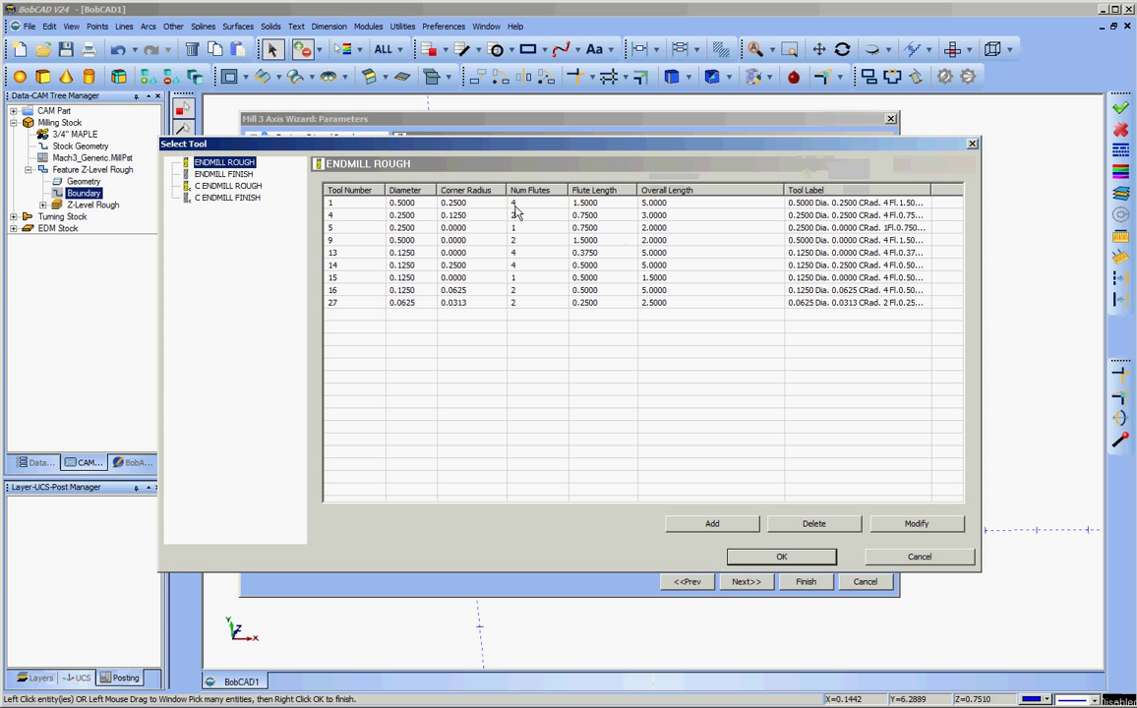
{"action": "left_click", "coordinate": [244, 177]}
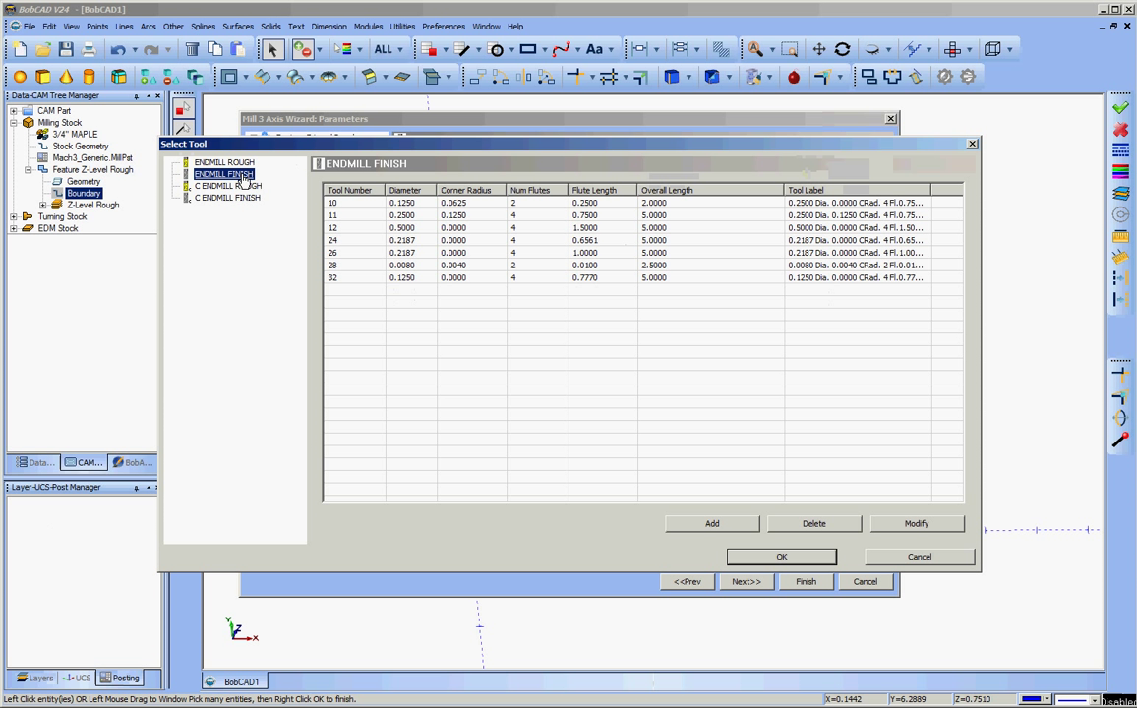
{"action": "left_click", "coordinate": [424, 217]}
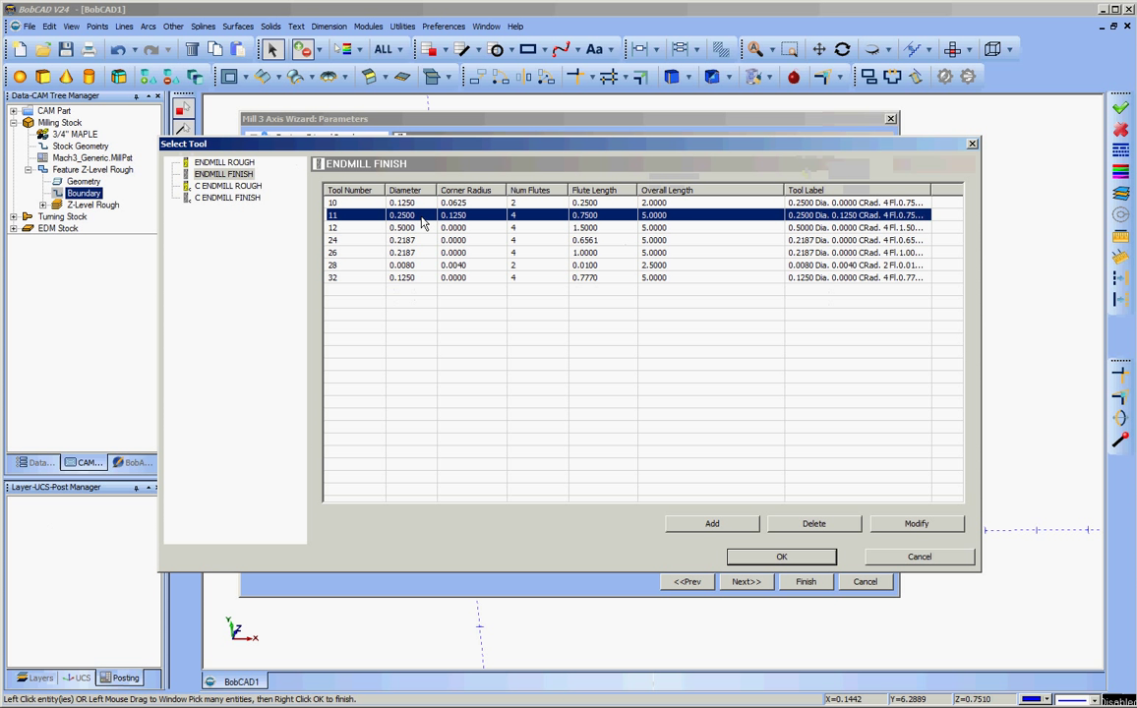
{"action": "left_click", "coordinate": [802, 557]}
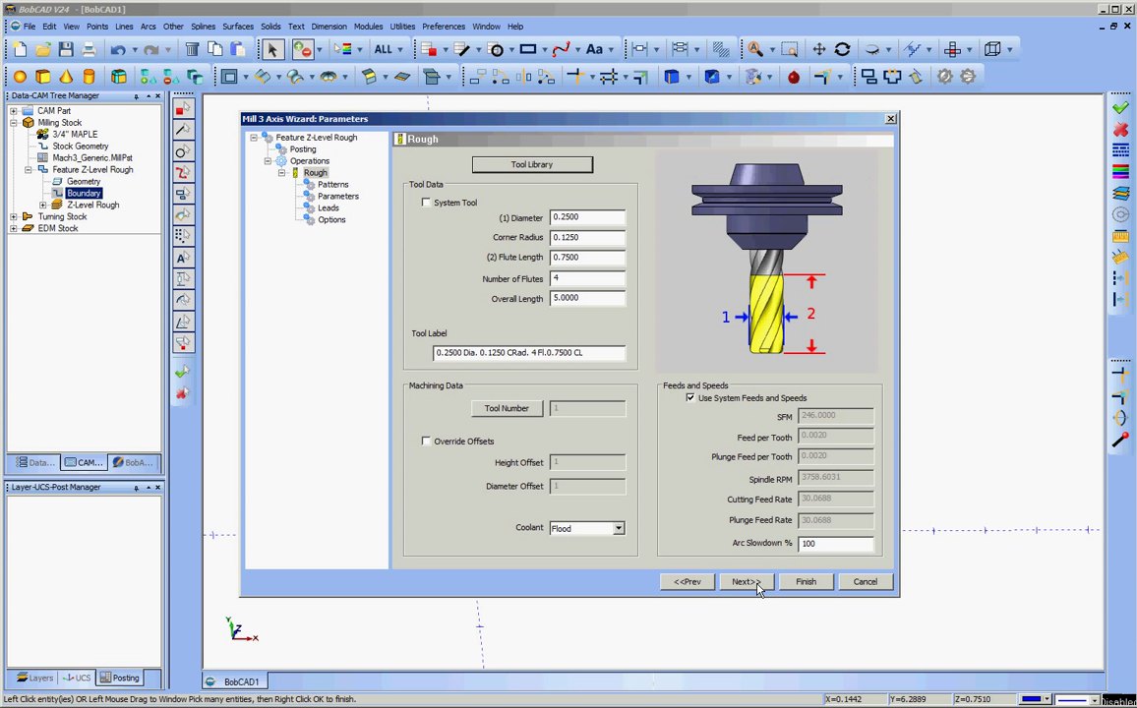
Keep system feeds and speeds and switch the cut pattern to Pocket Out.
{"action": "left_click", "coordinate": [691, 398]}
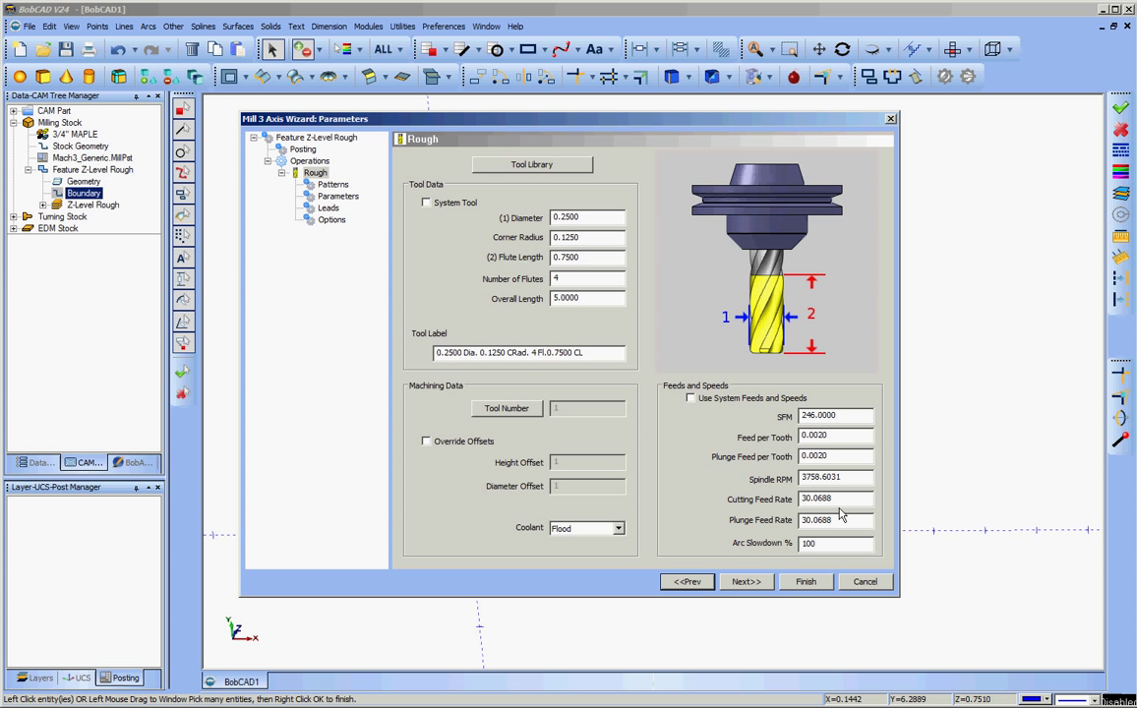
{"action": "left_click", "coordinate": [689, 398]}
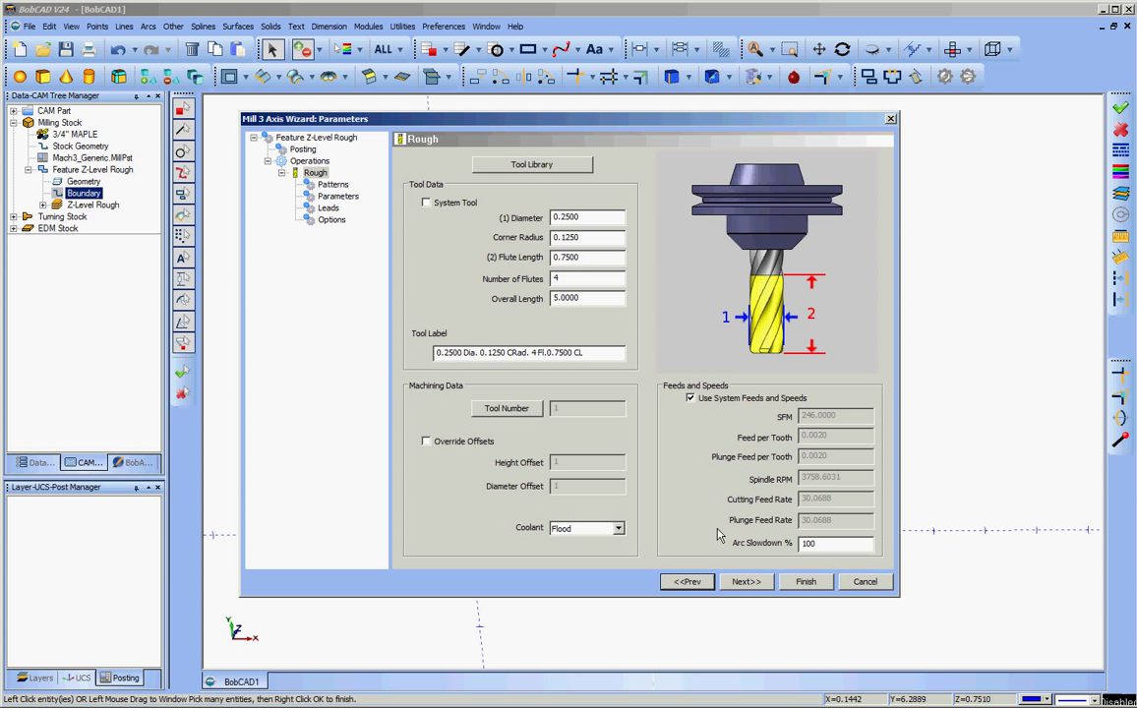
{"action": "left_click", "coordinate": [745, 582]}
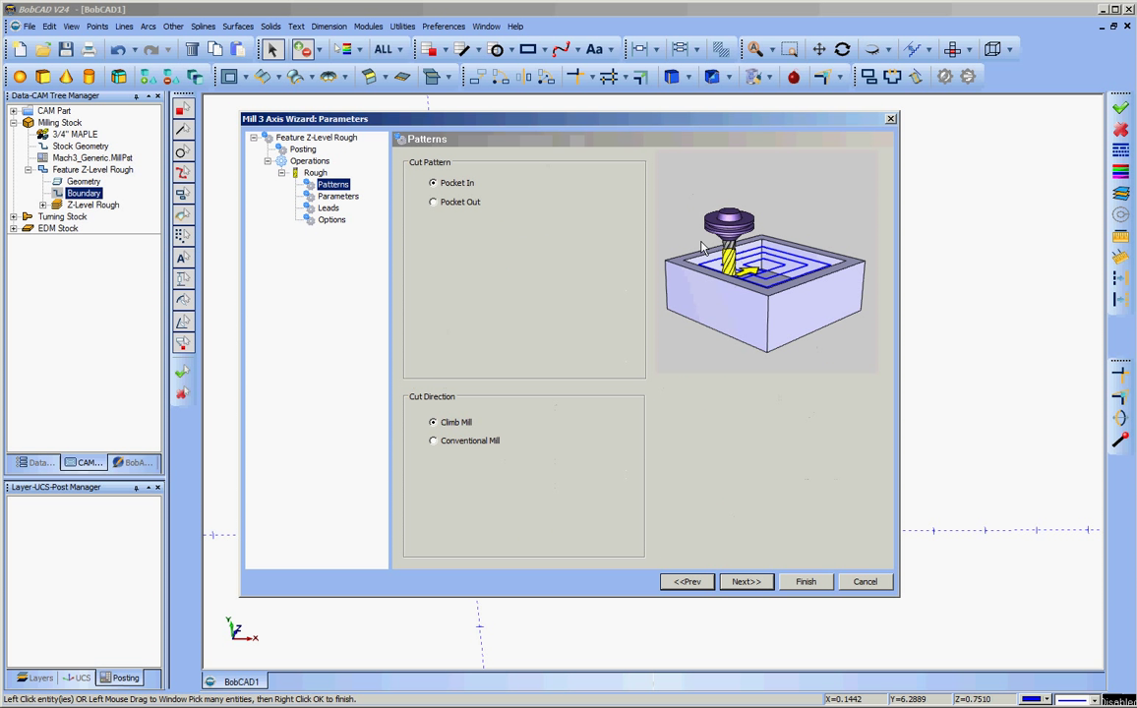
{"action": "left_click", "coordinate": [434, 203]}
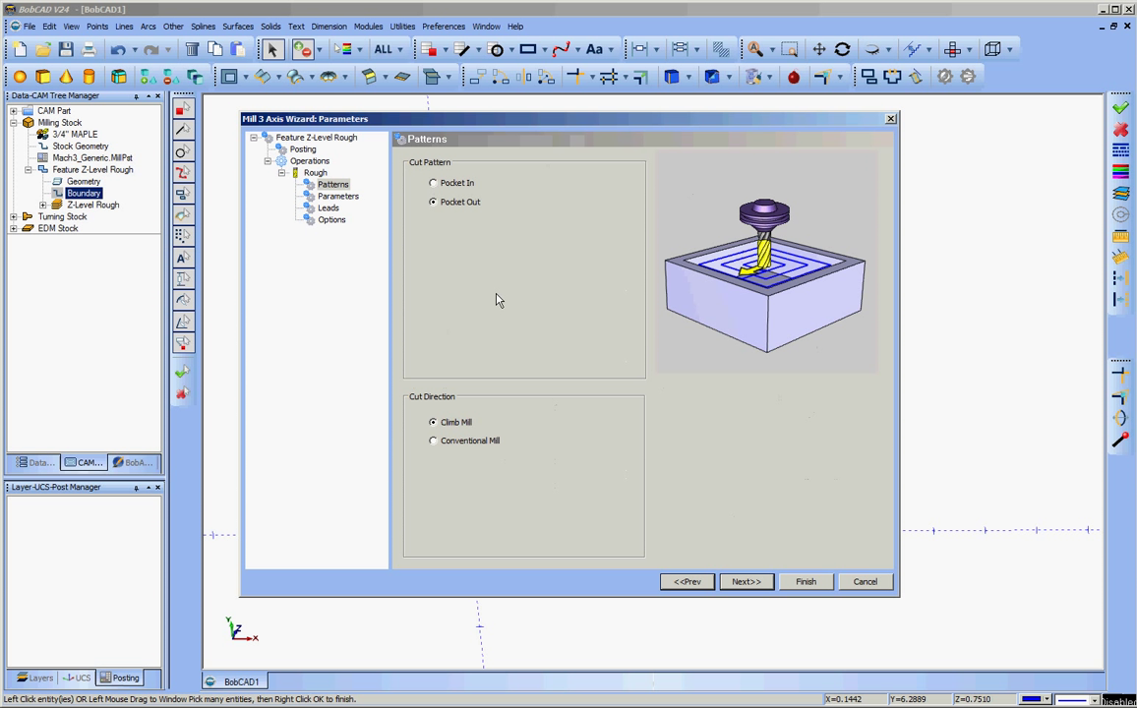
{"action": "left_click", "coordinate": [764, 583]}
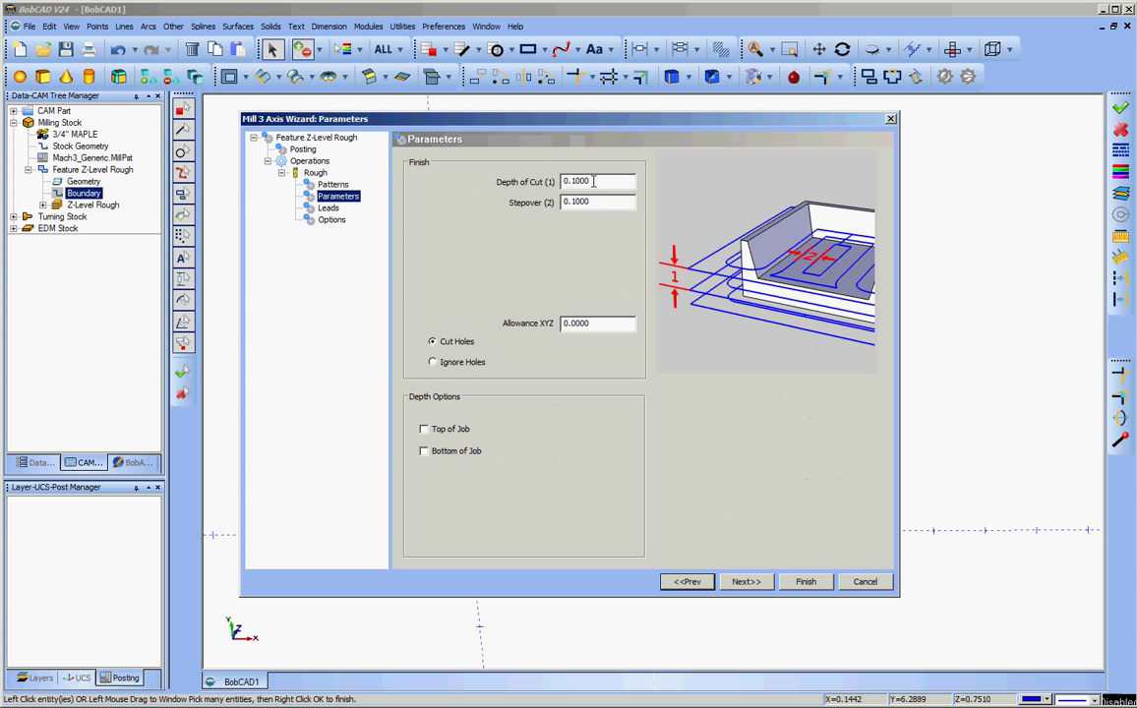
Set the depth of cut to 0.12 and the XYZ allowance to 0.05.
{"action": "left_click_drag", "start_coordinate": [594, 181], "coordinate": [574, 181]}
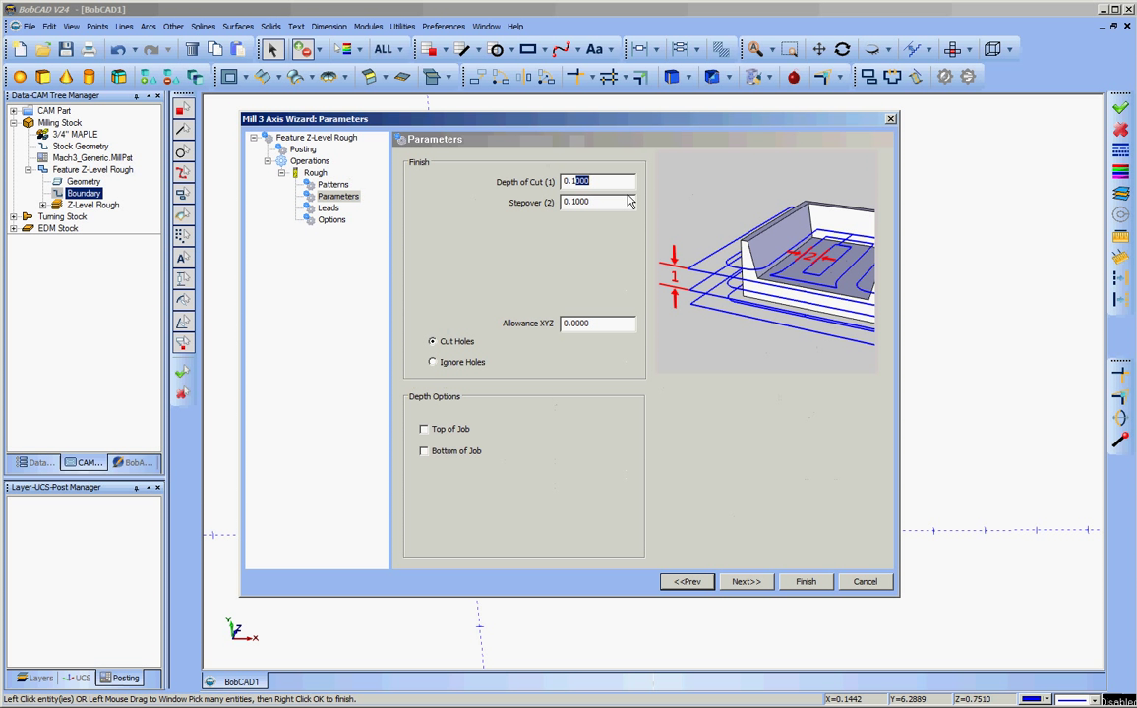
{"action": "key", "text": "BackSpace"}
{"action": "type", "text": "2"}
{"action": "left_click_drag", "start_coordinate": [576, 323], "coordinate": [622, 326]}
{"action": "key", "text": "BackSpace"}
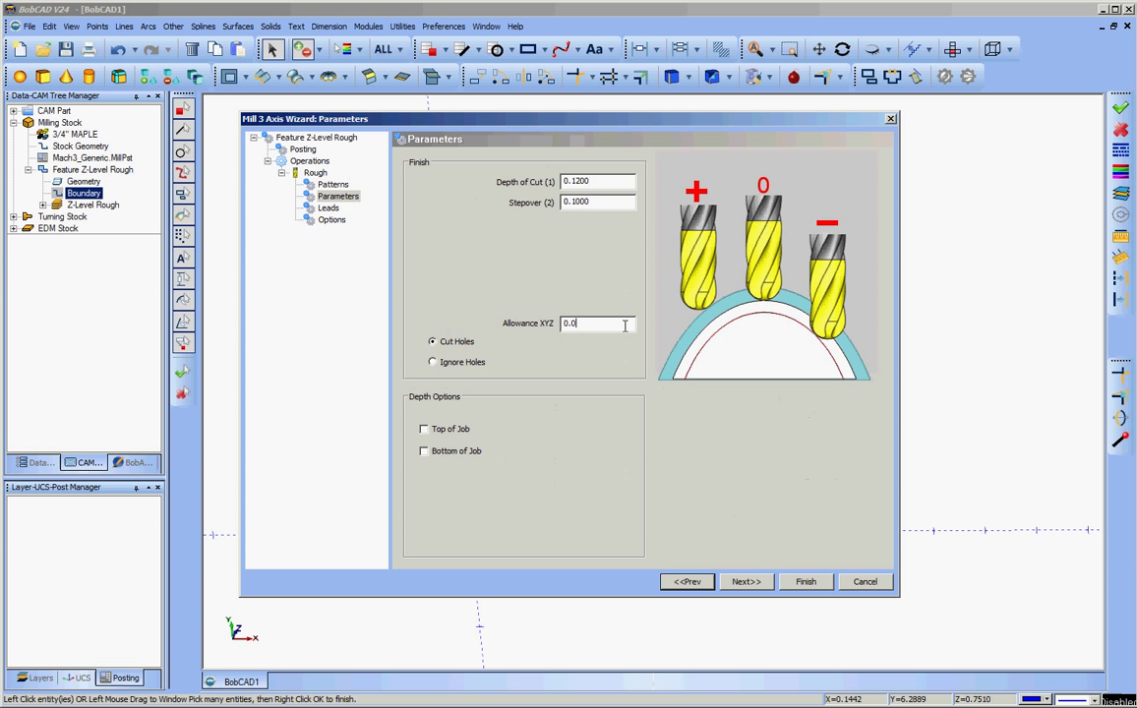
{"action": "type", "text": "5"}
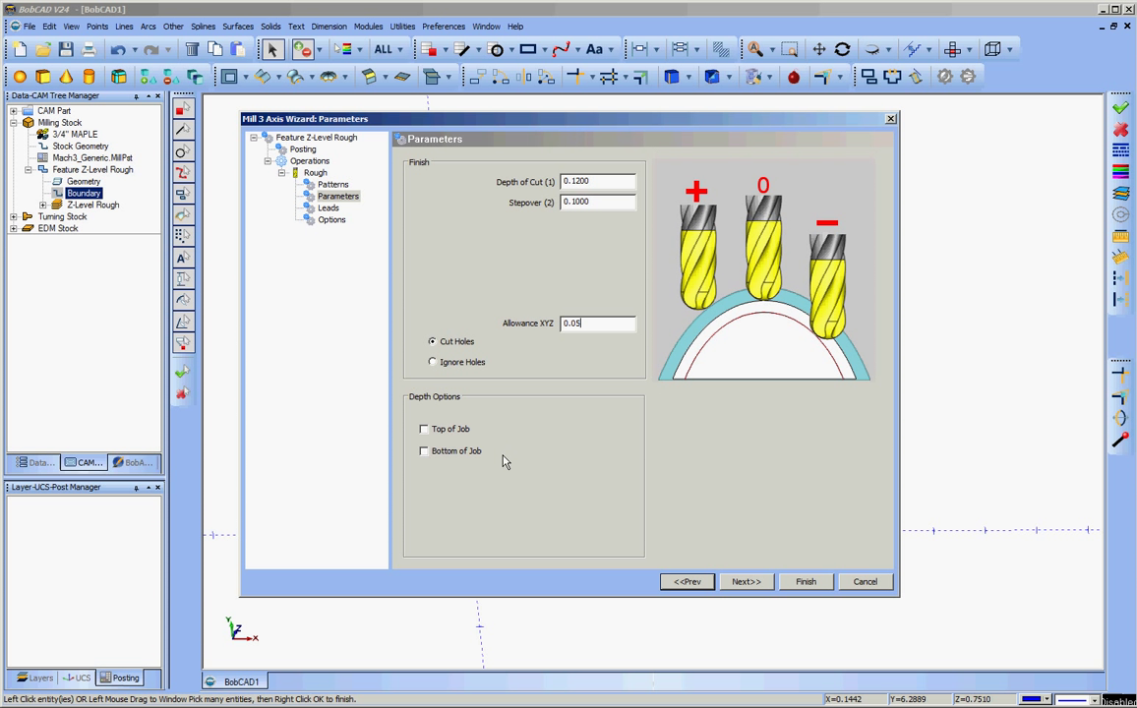
Enable Bottom of Job and set it to -0.35.
{"action": "left_click", "coordinate": [426, 453]}
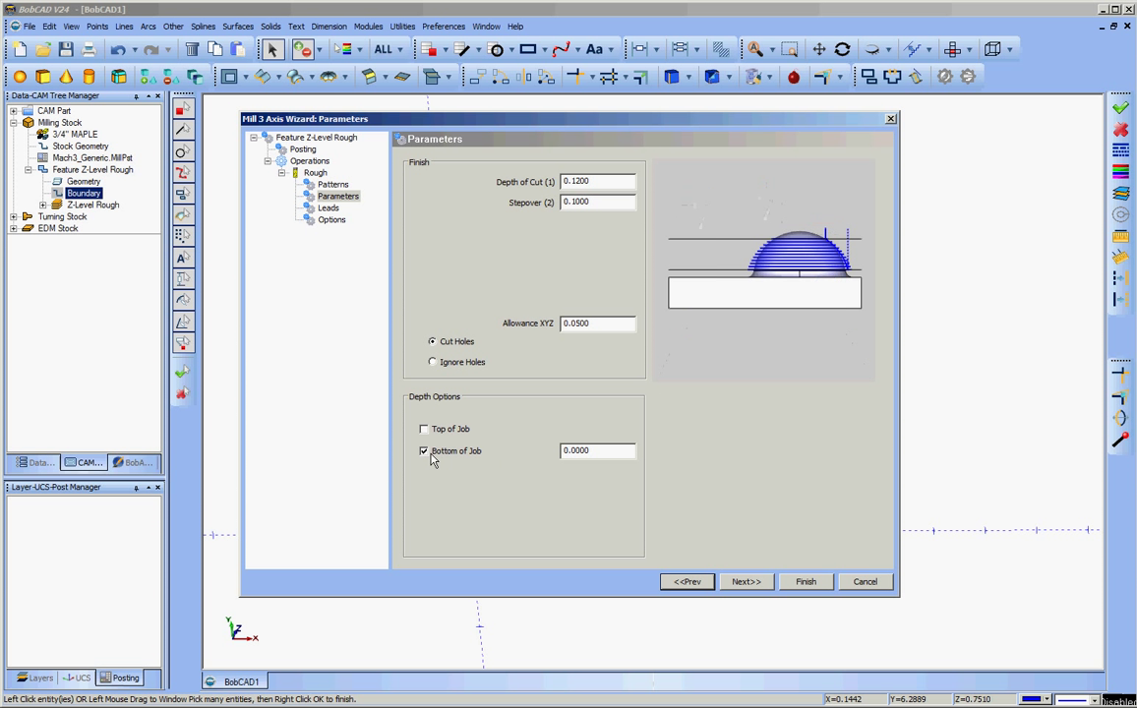
{"action": "left_click_drag", "start_coordinate": [573, 451], "coordinate": [636, 454]}
{"action": "type", "text": "0."}
{"action": "type", "text": "35"}
{"action": "left_click_drag", "start_coordinate": [572, 451], "coordinate": [557, 451]}
{"action": "key", "text": "Delete"}
{"action": "type", "text": "-0"}
{"action": "key", "text": "BackSpace"}
{"action": "key", "text": "BackSpace"}
{"action": "type", "text": "0"}
Accept the default Leads and Options settings and finish the Z-Level Rough wizard.
{"action": "left_click", "coordinate": [743, 585]}
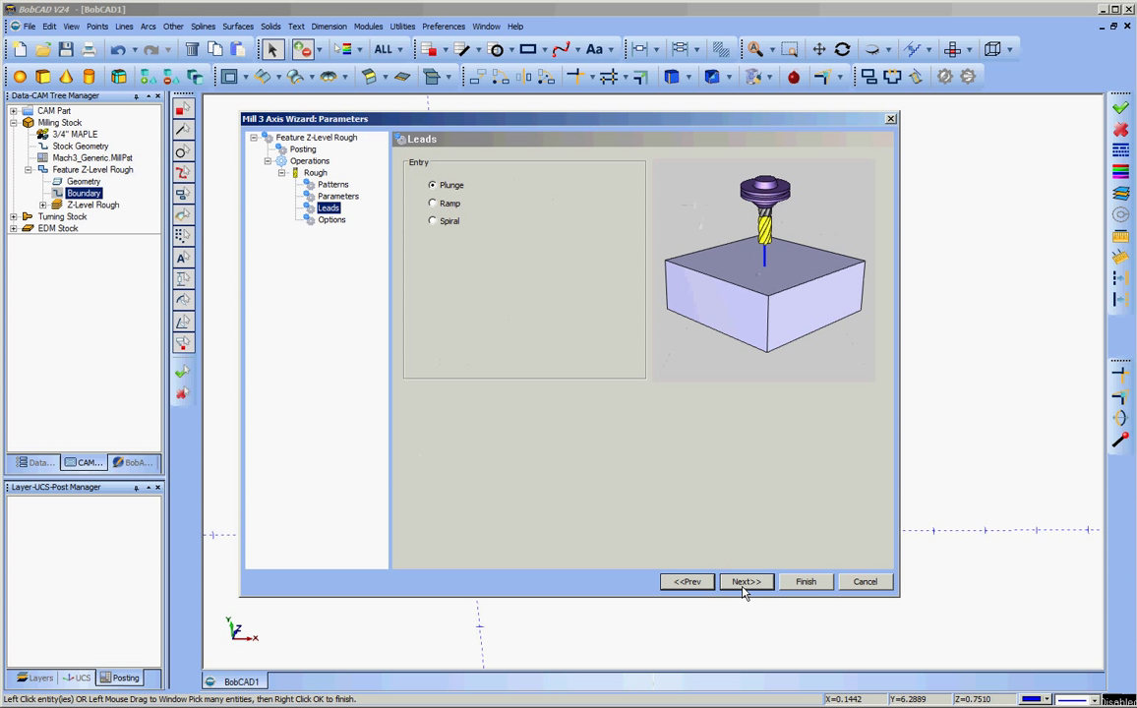
{"action": "left_click", "coordinate": [744, 584]}
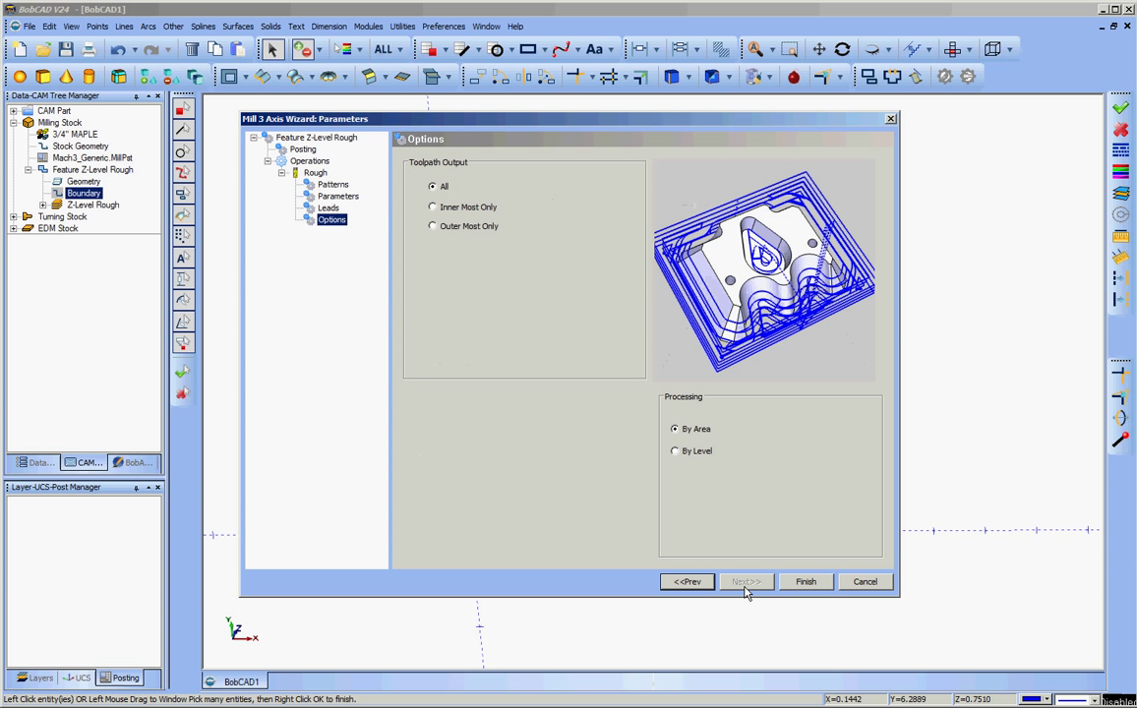
{"action": "left_click", "coordinate": [807, 582]}
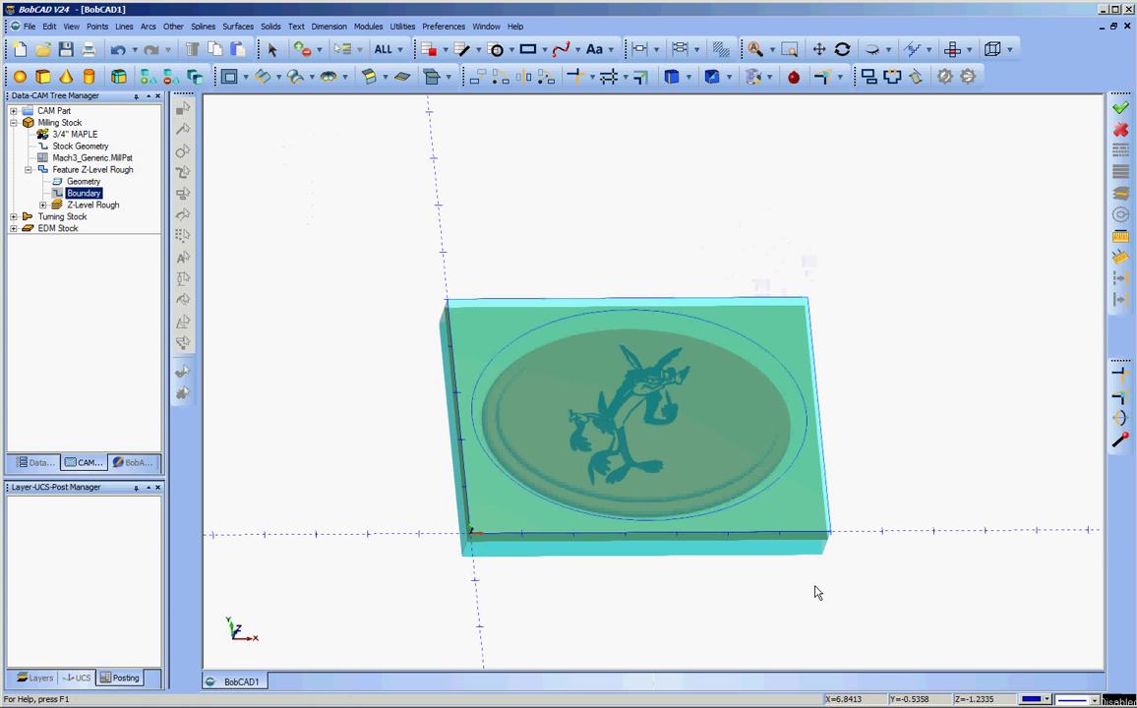
Re-pick the embossed model surface as the Z-Level Rough geometry.
{"action": "left_click", "coordinate": [86, 182]}
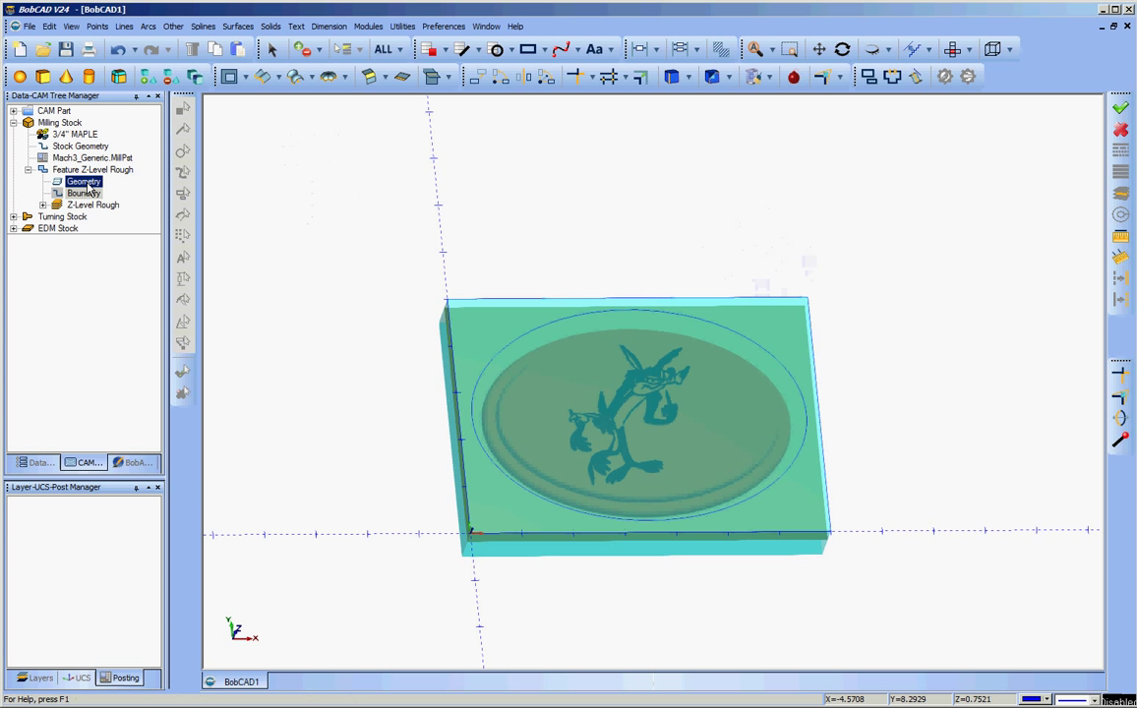
{"action": "right_click", "coordinate": [88, 187]}
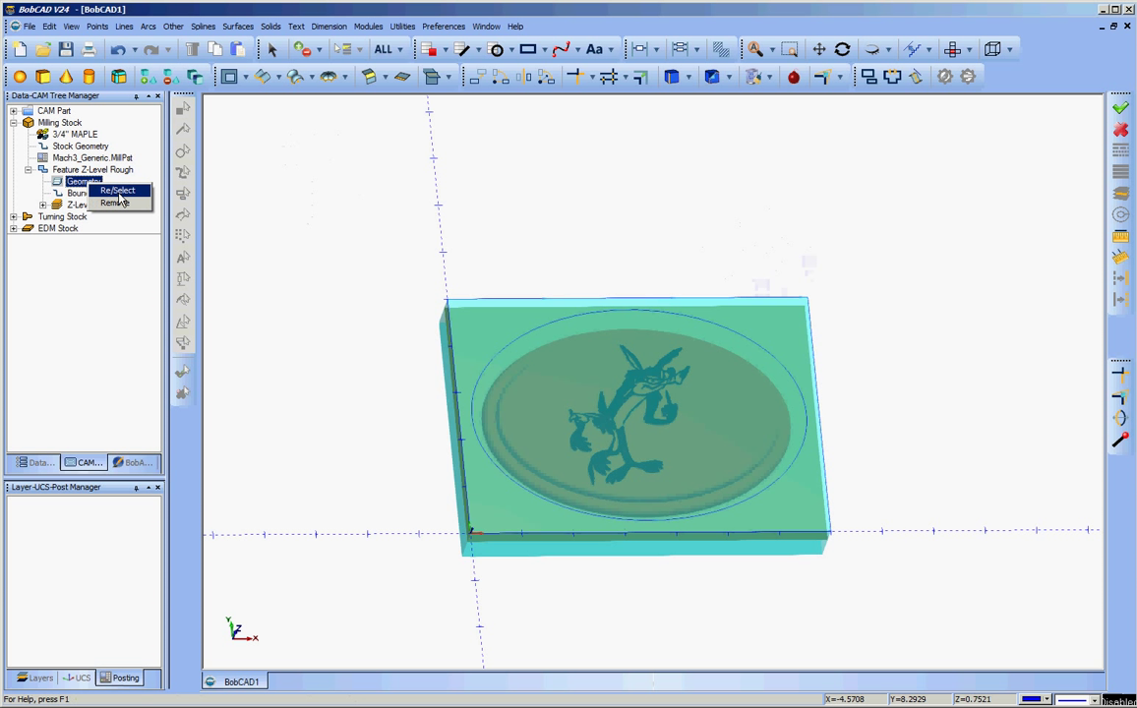
{"action": "left_click", "coordinate": [118, 190]}
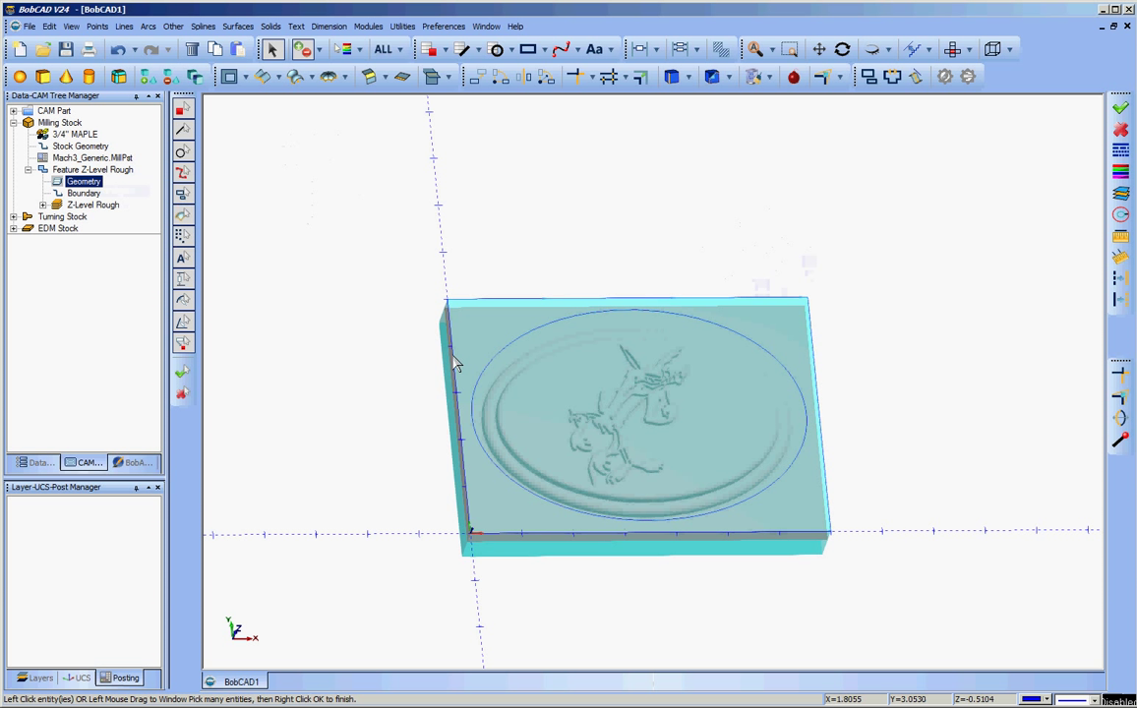
{"action": "left_click", "coordinate": [459, 364]}
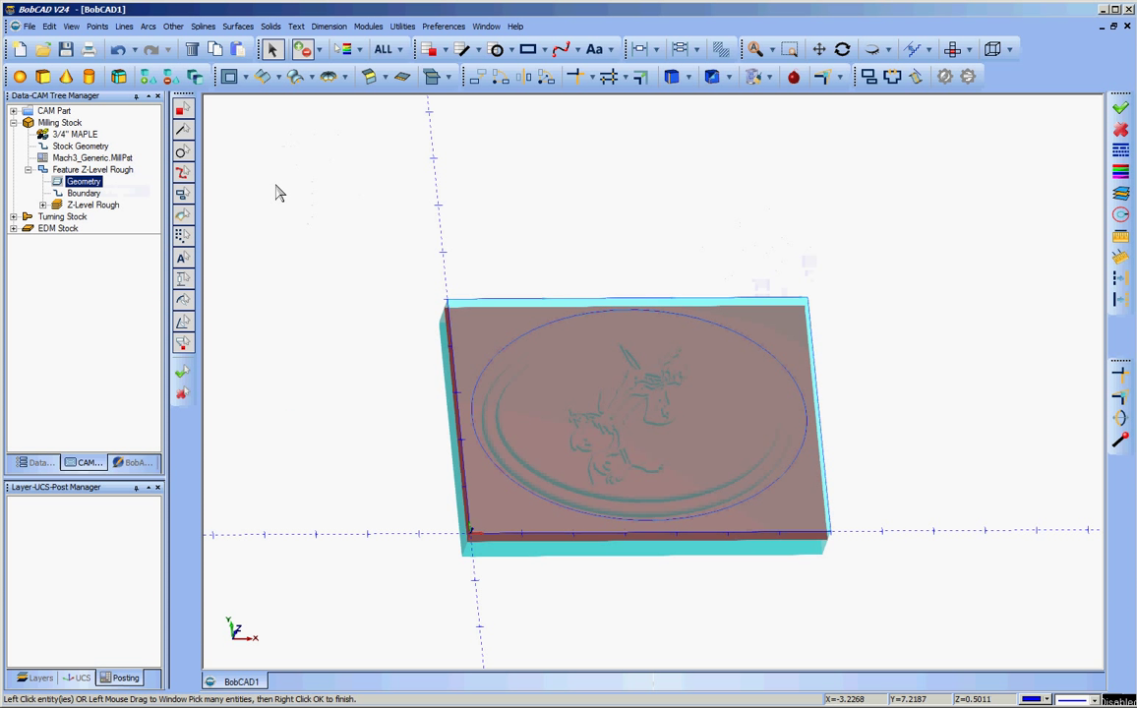
{"action": "right_click", "coordinate": [276, 190]}
{"action": "left_click", "coordinate": [311, 196]}
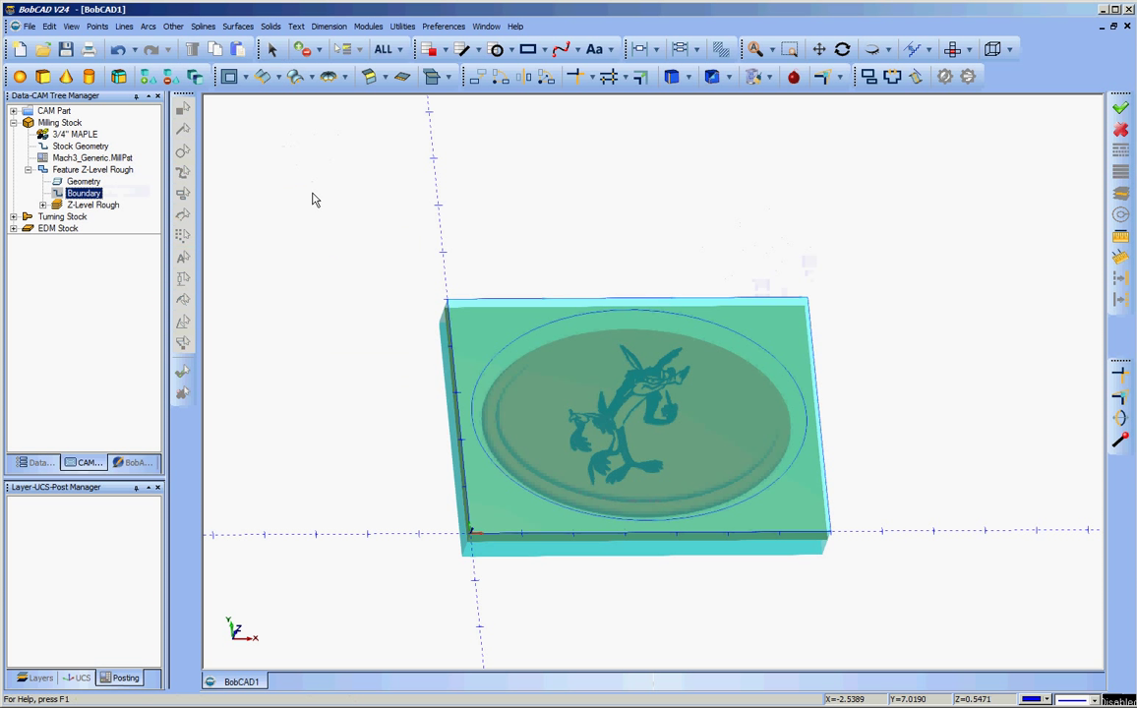
Reselect the oval as the boundary and compute the Z-Level Rough toolpath.
{"action": "right_click", "coordinate": [76, 195]}
{"action": "left_click", "coordinate": [106, 201]}
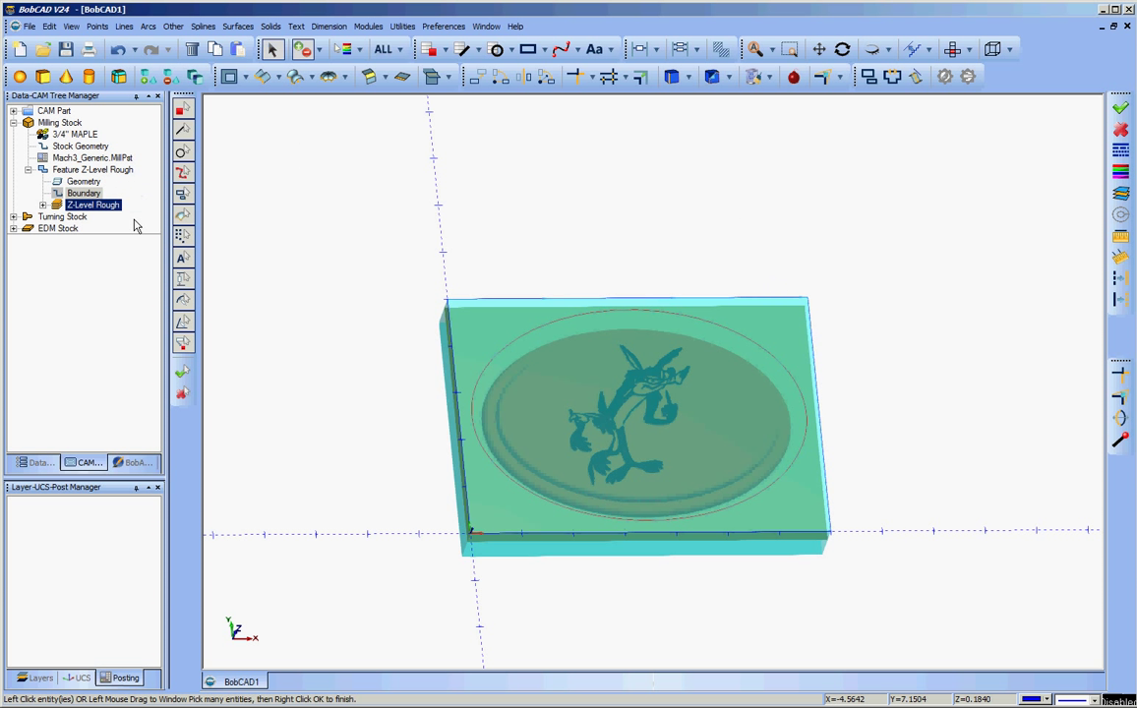
{"action": "right_click", "coordinate": [296, 264]}
{"action": "left_click", "coordinate": [318, 272]}
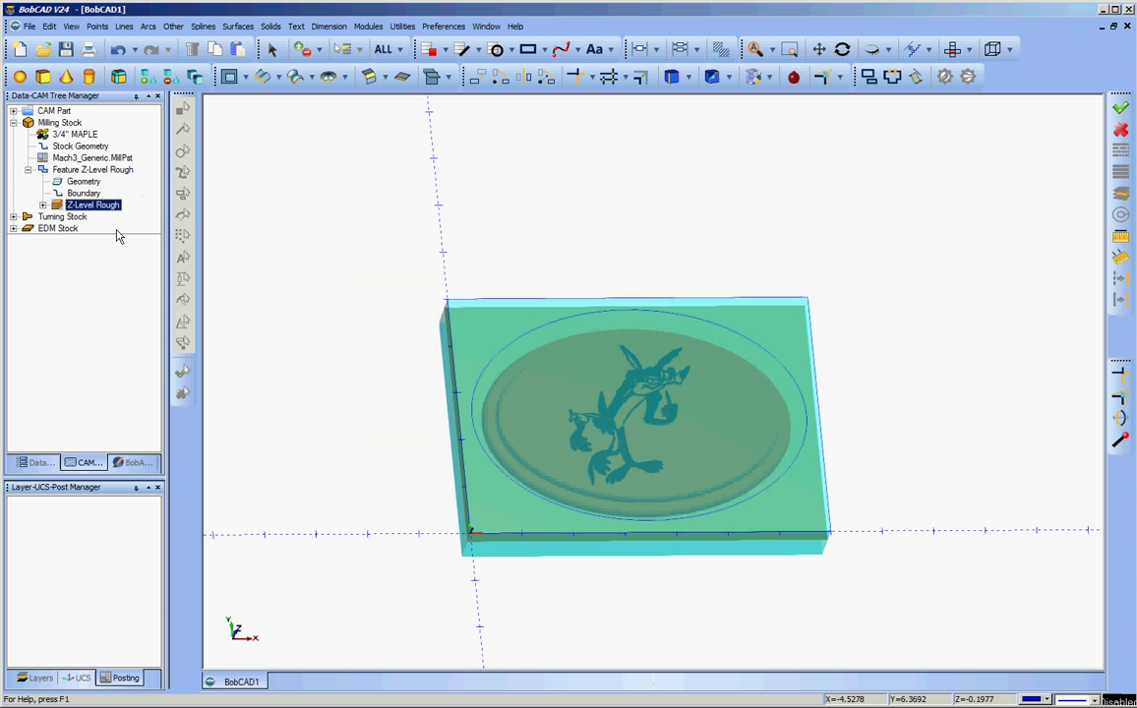
{"action": "right_click", "coordinate": [105, 207]}
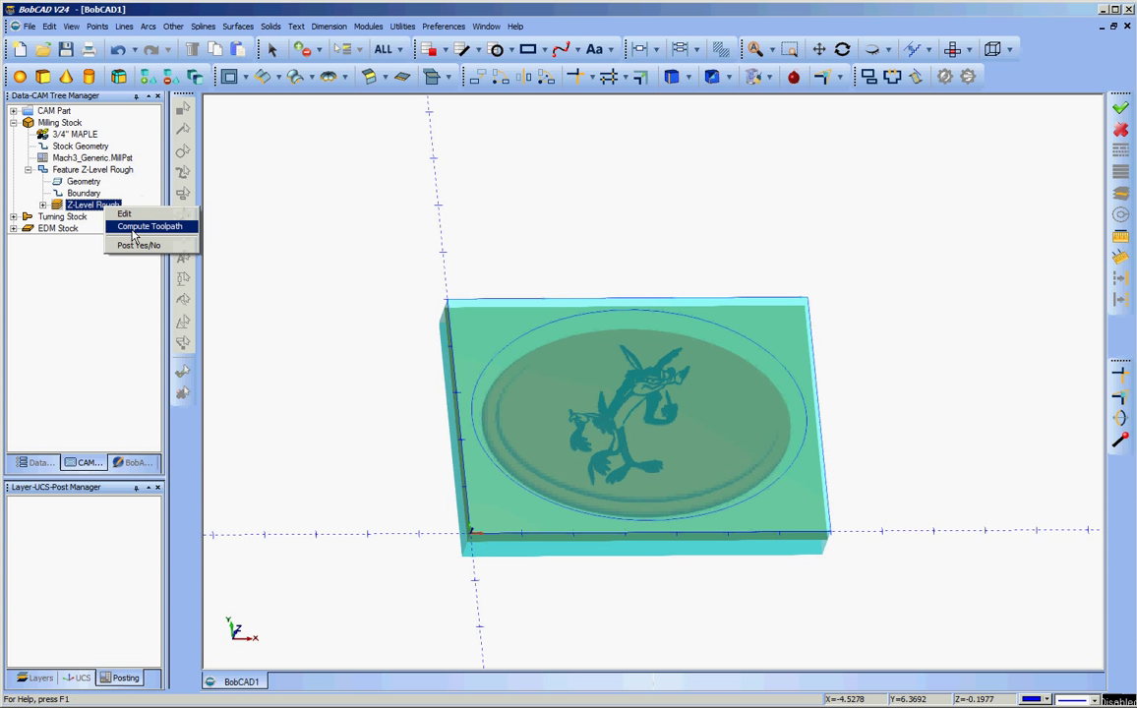
{"action": "left_click", "coordinate": [131, 228]}
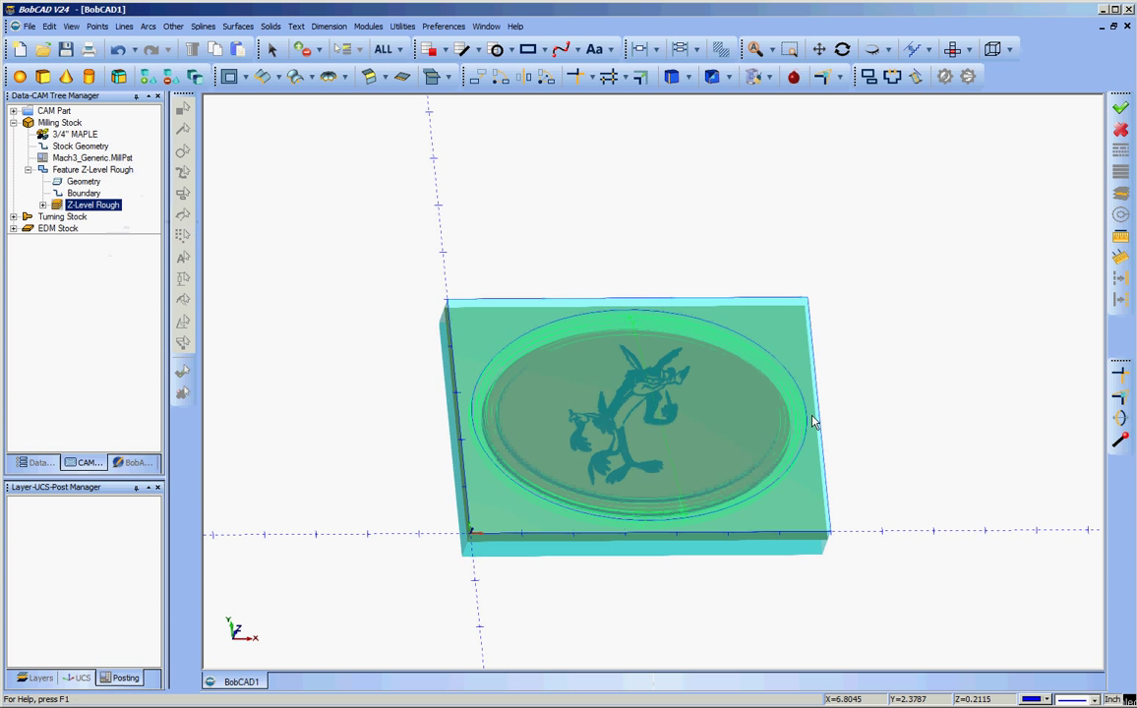
Orbit and zoom around the green roughing passes, then fit the stock back in view.
{"action": "middle_click_drag", "start_coordinate": [898, 490], "coordinate": [843, 459]}
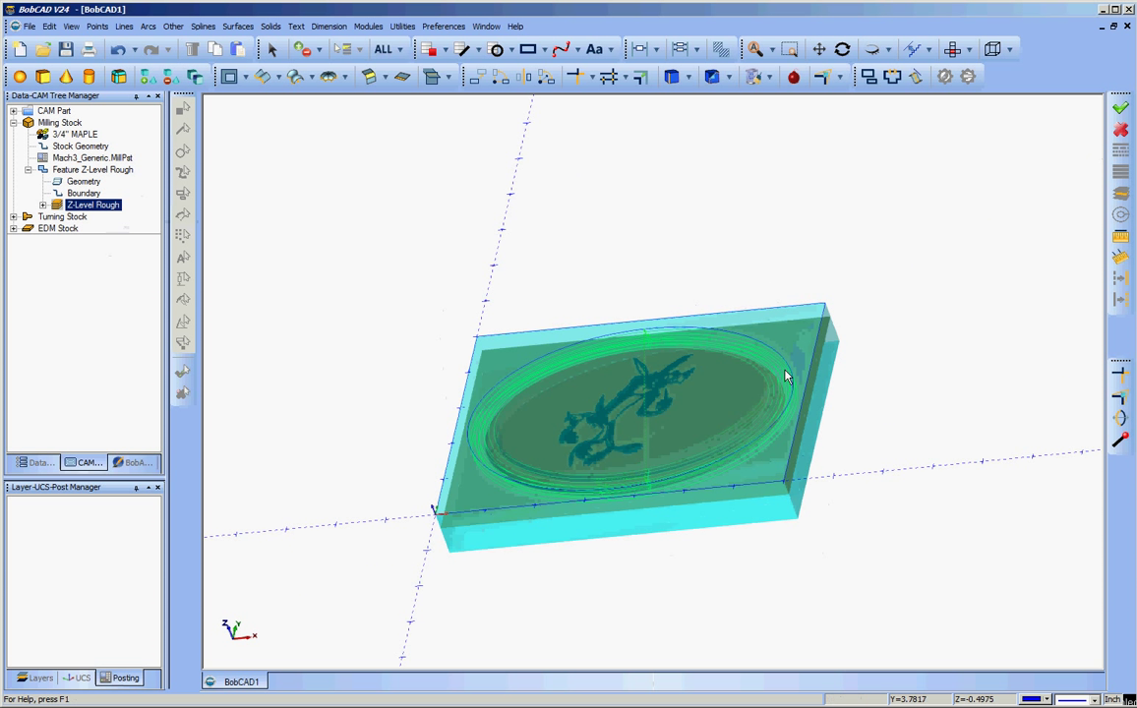
{"action": "scroll", "coordinate": [807, 407], "scroll_direction": "up", "scroll_amount": 5}
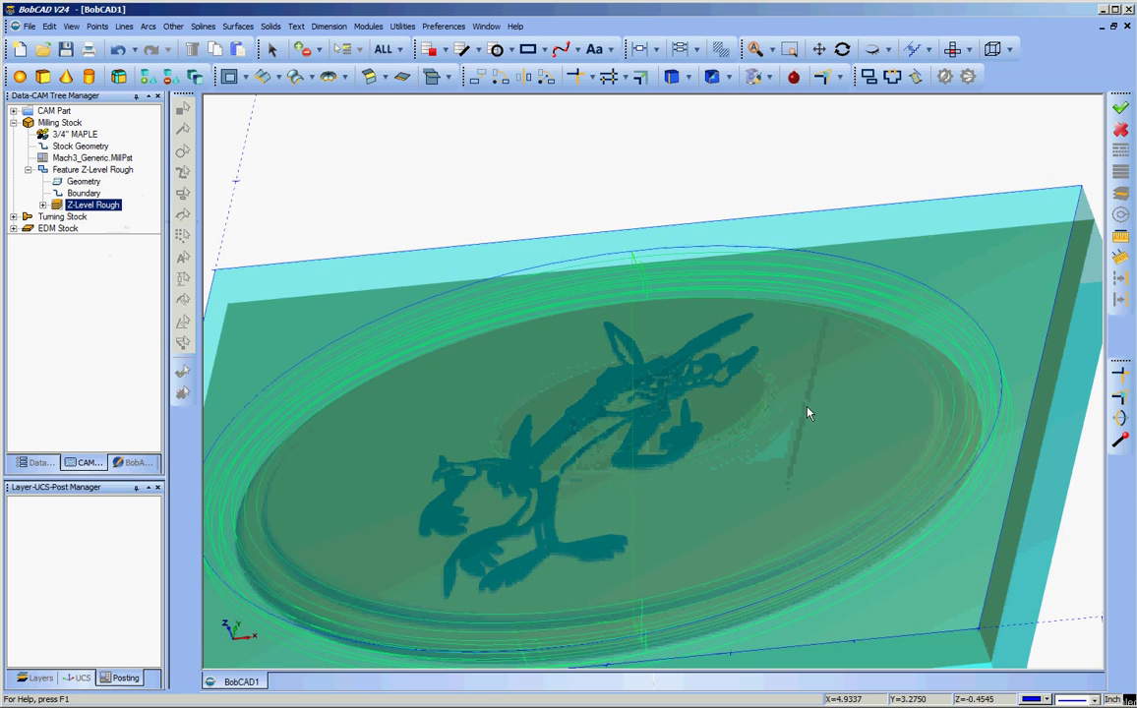
{"action": "middle_click_drag", "start_coordinate": [949, 434], "coordinate": [972, 414]}
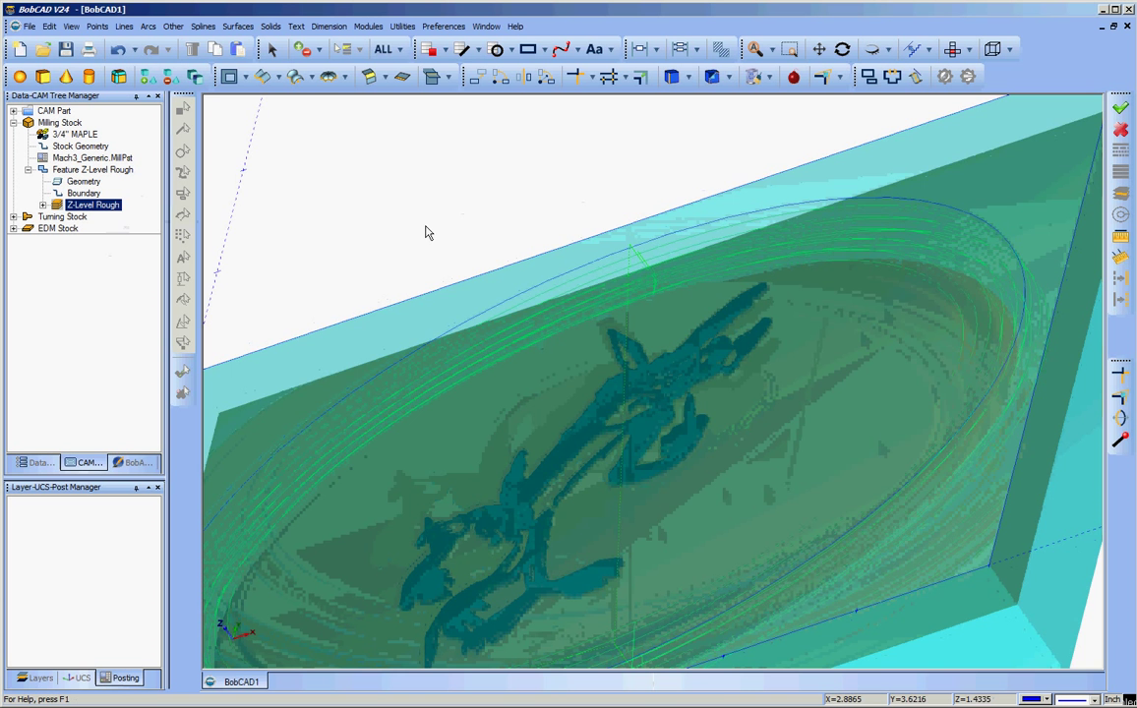
{"action": "middle_click_drag", "start_coordinate": [307, 208], "coordinate": [505, 206]}
{"action": "key", "text": "Home"}
{"action": "middle_click_drag", "start_coordinate": [665, 226], "coordinate": [381, 262]}
{"action": "middle_click_drag", "start_coordinate": [478, 234], "coordinate": [564, 221]}
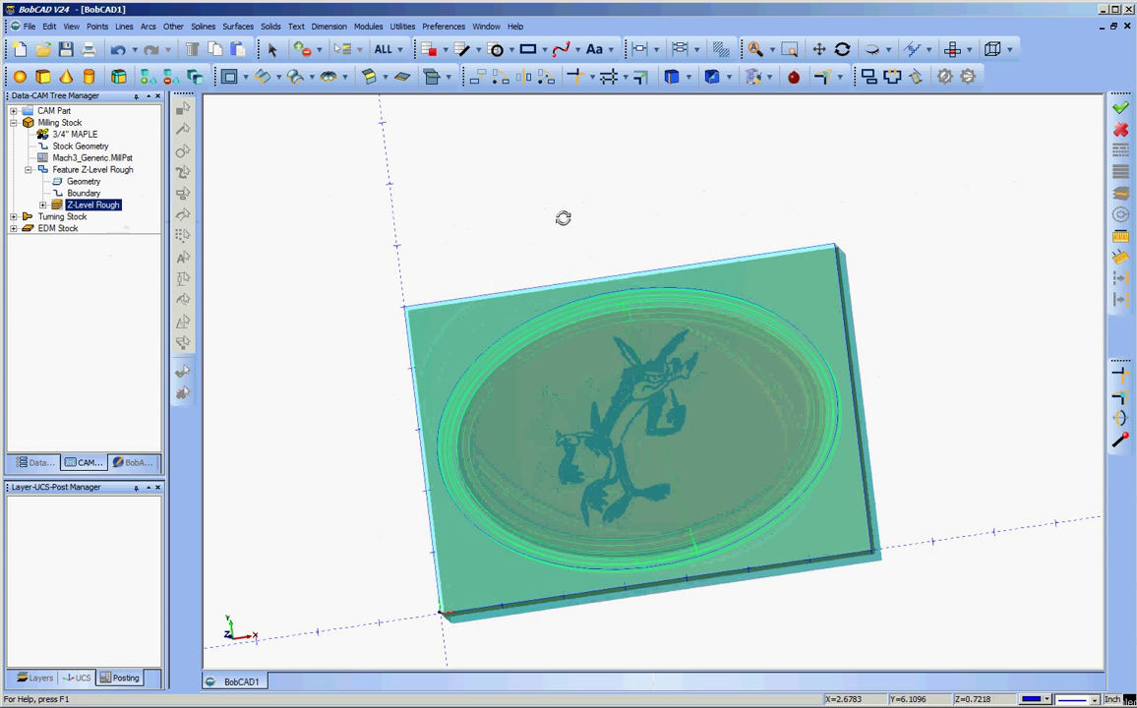
Start a new 3-axis Slice Planar feature on the Milling Stock.
{"action": "left_click", "coordinate": [118, 171]}
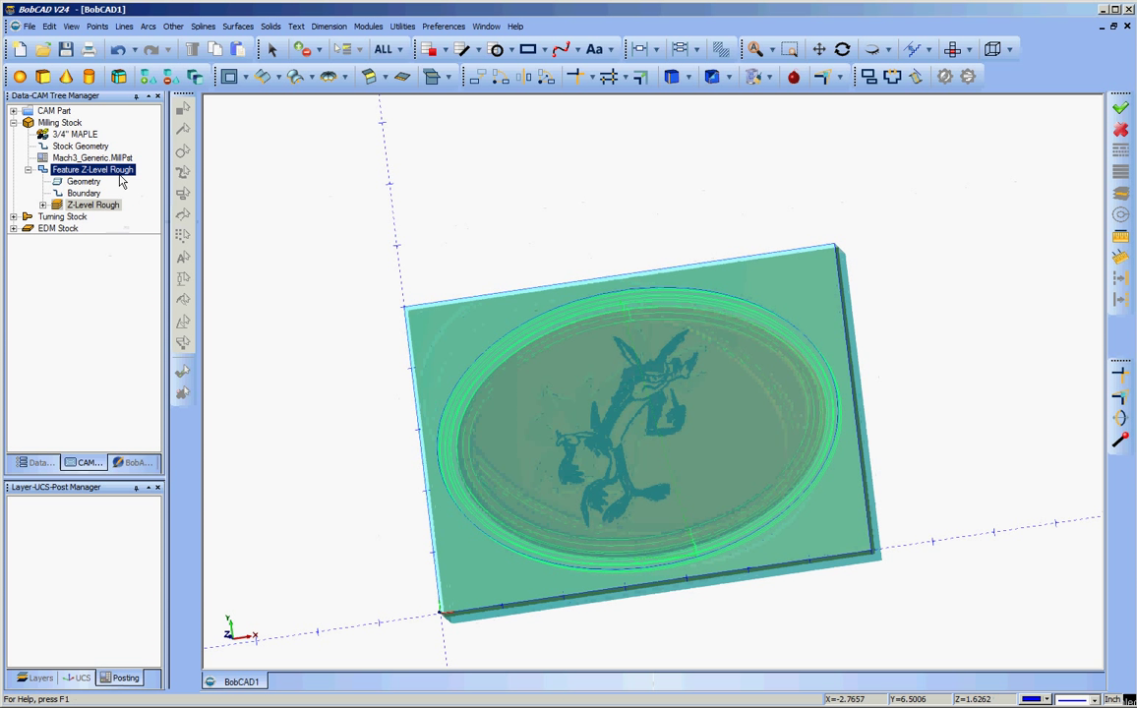
{"action": "left_click", "coordinate": [75, 146]}
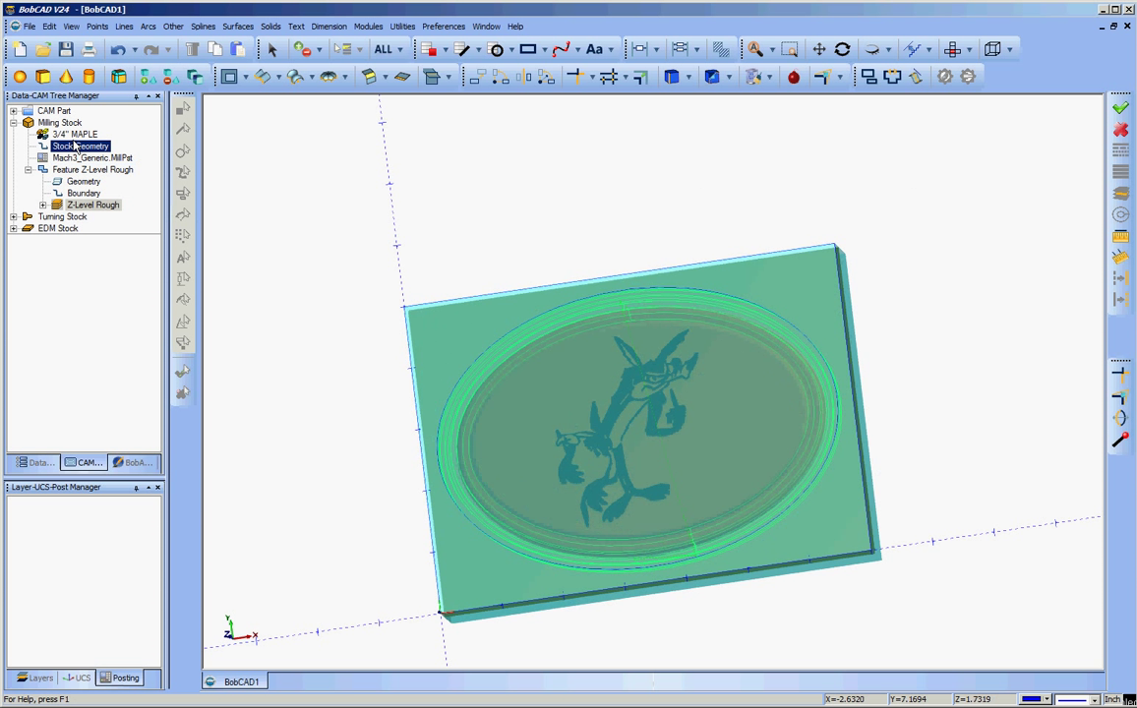
{"action": "left_click", "coordinate": [69, 123]}
{"action": "right_click", "coordinate": [70, 127]}
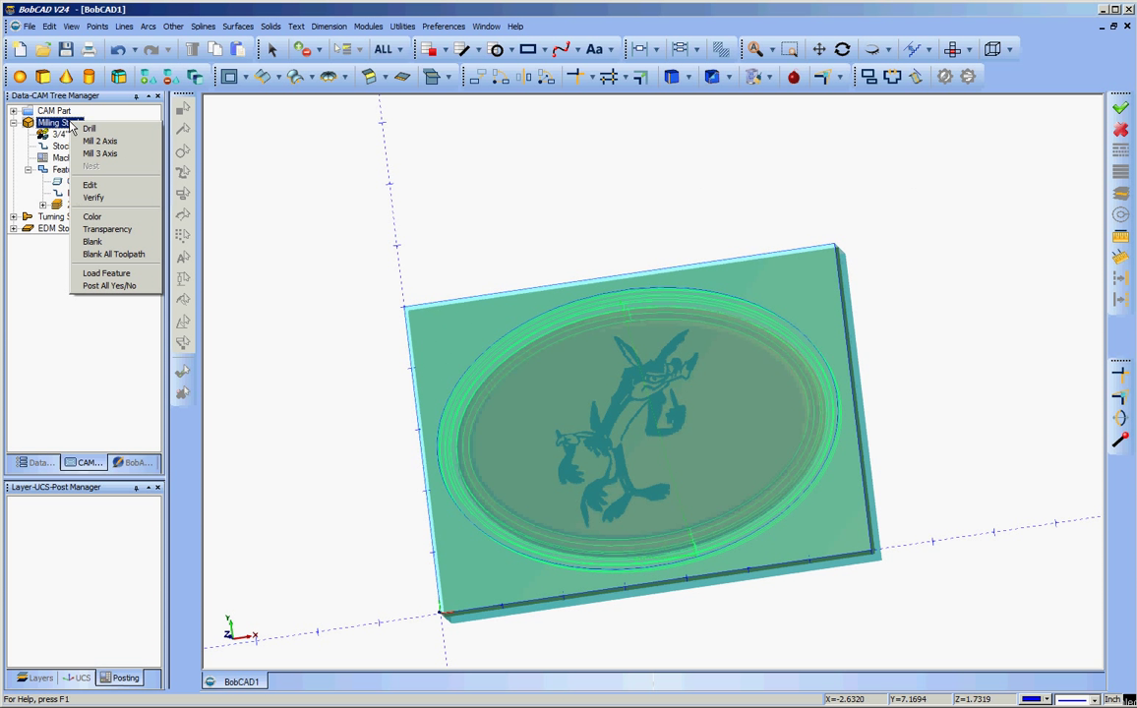
{"action": "left_click", "coordinate": [102, 155]}
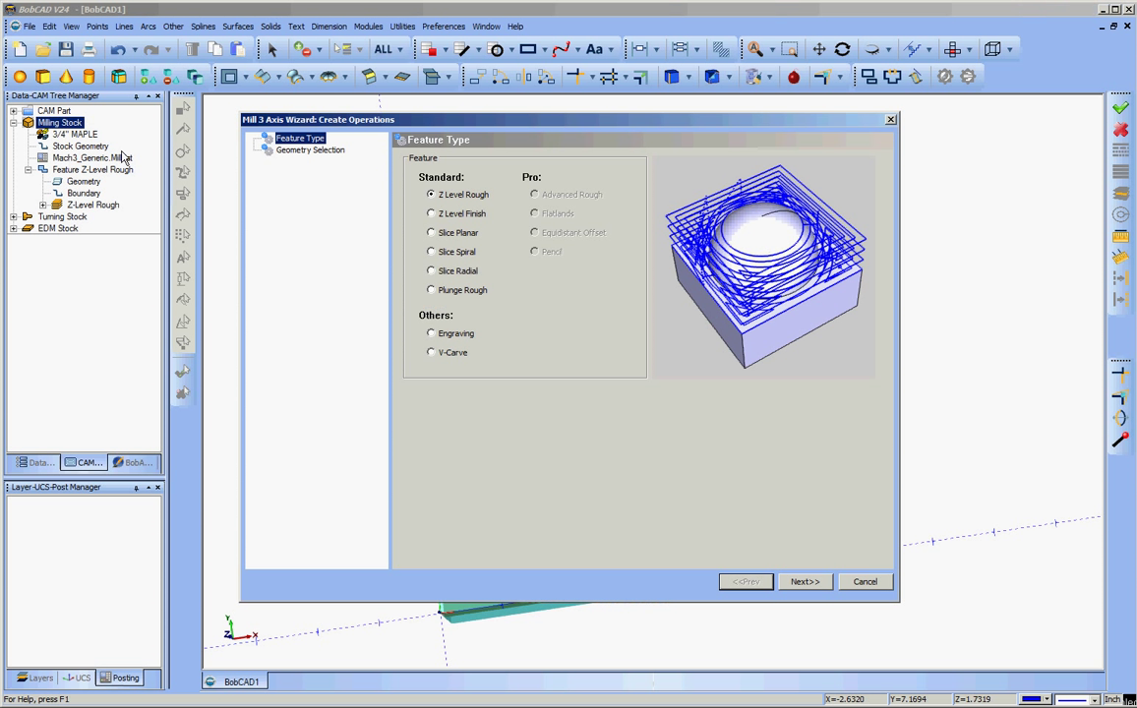
{"action": "left_click", "coordinate": [432, 233]}
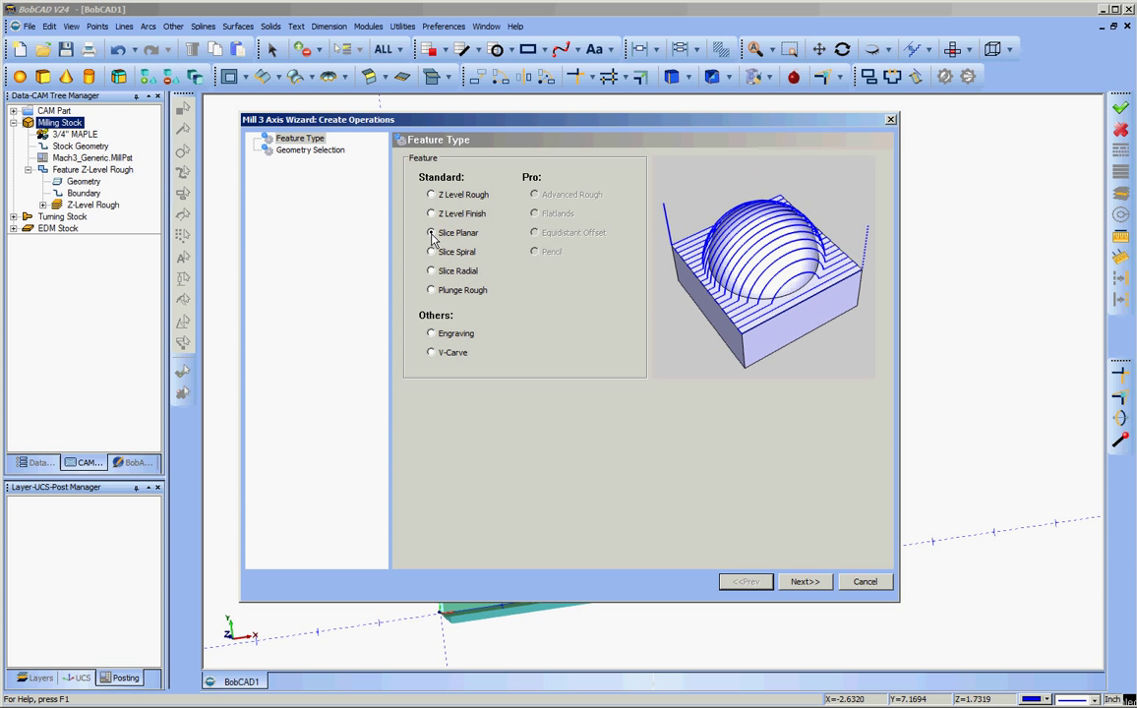
{"action": "left_click", "coordinate": [804, 581]}
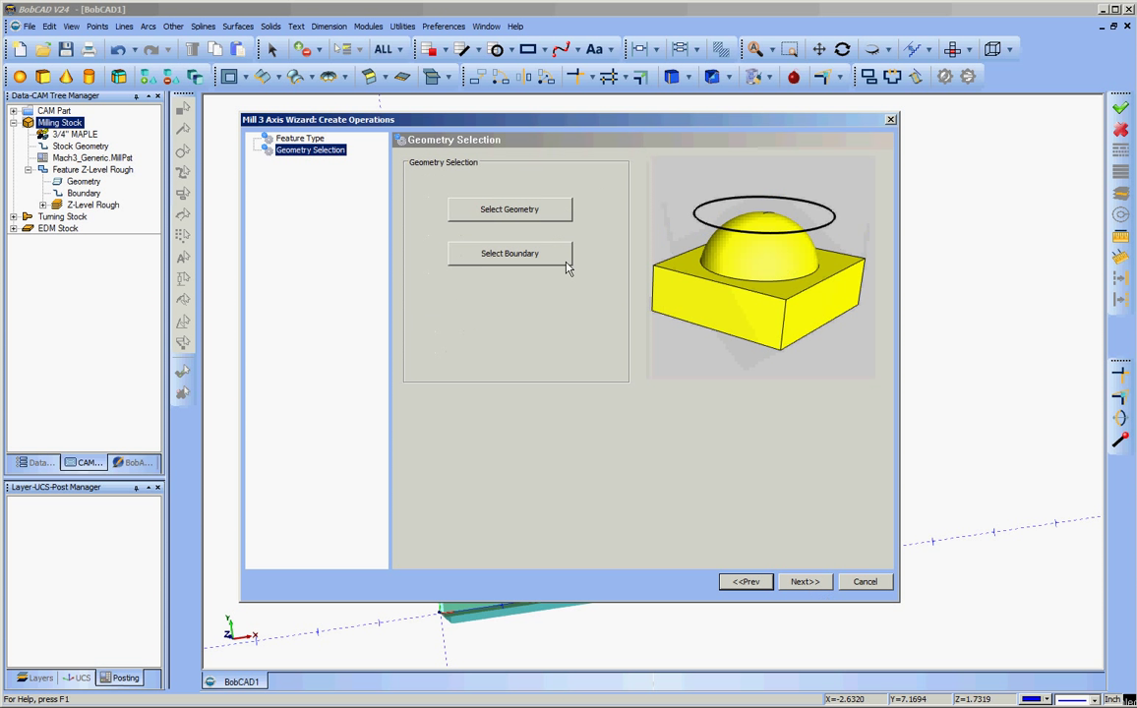
Select the embossed part as the Slice Planar geometry.
{"action": "left_click", "coordinate": [528, 209]}
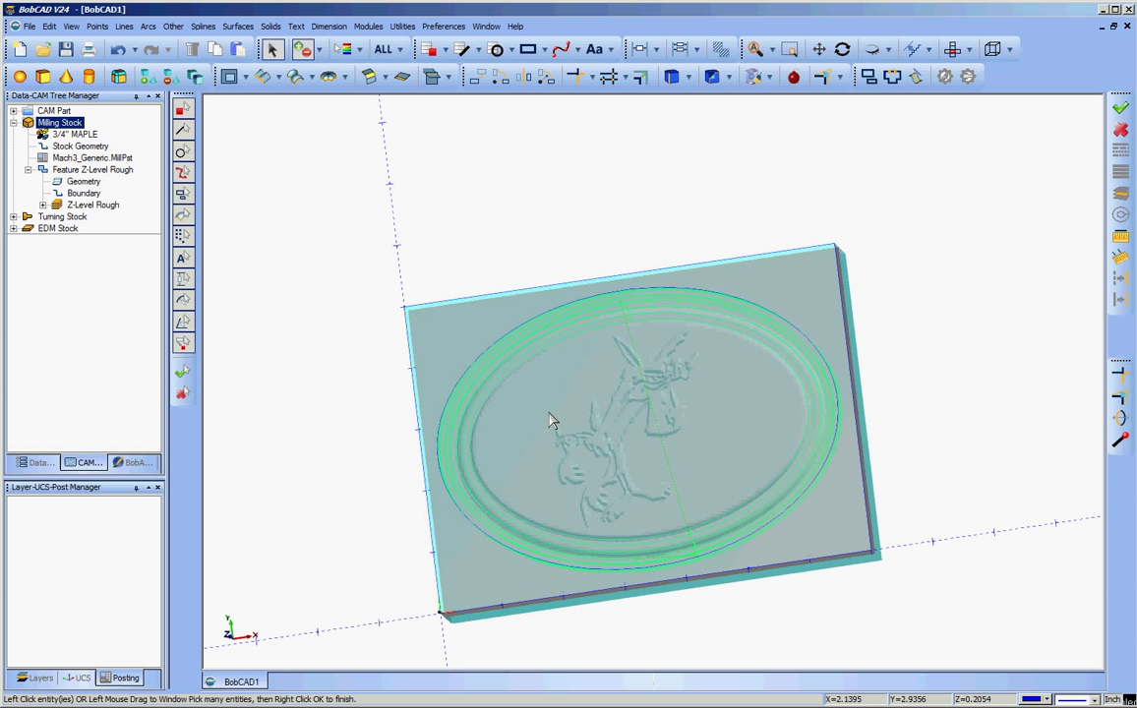
{"action": "left_click", "coordinate": [452, 394]}
{"action": "right_click", "coordinate": [314, 179]}
{"action": "left_click", "coordinate": [337, 183]}
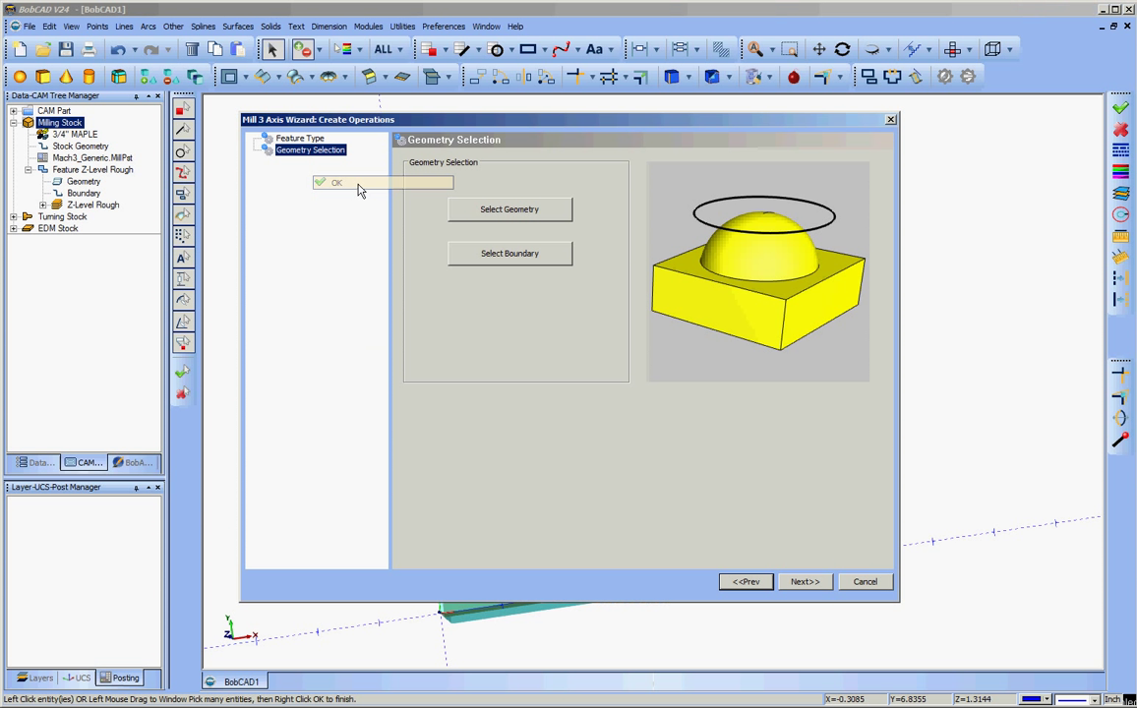
Set the oval as the boundary and create the feature.
{"action": "left_click", "coordinate": [511, 255]}
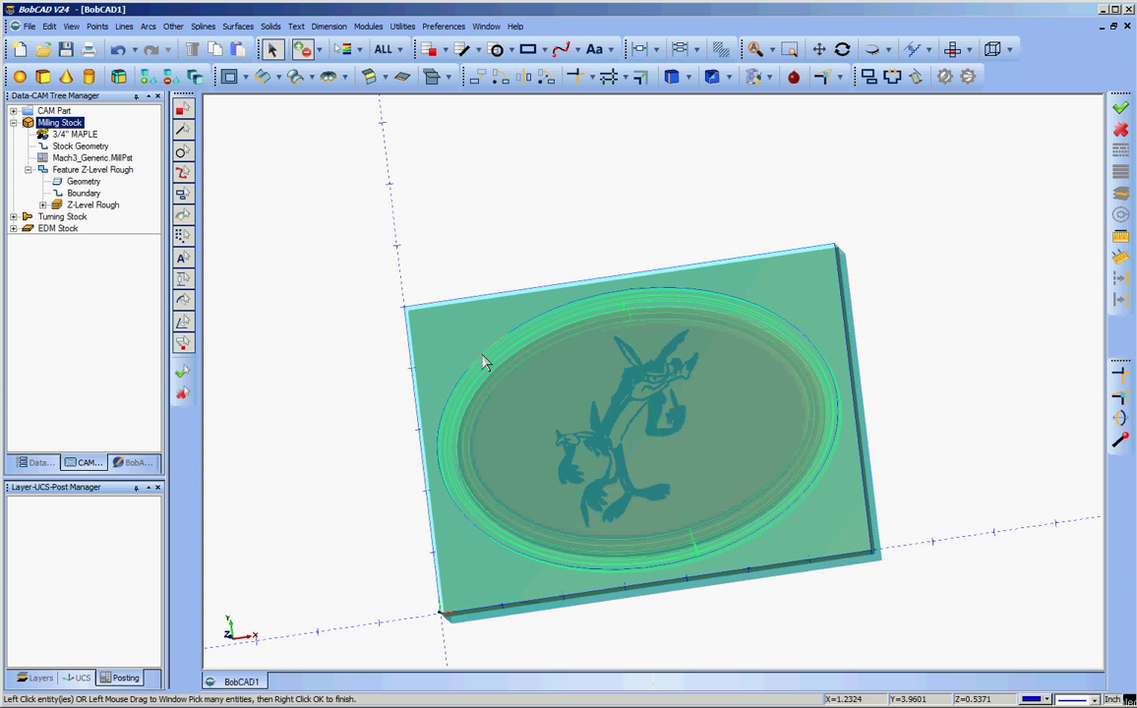
{"action": "left_click", "coordinate": [480, 332]}
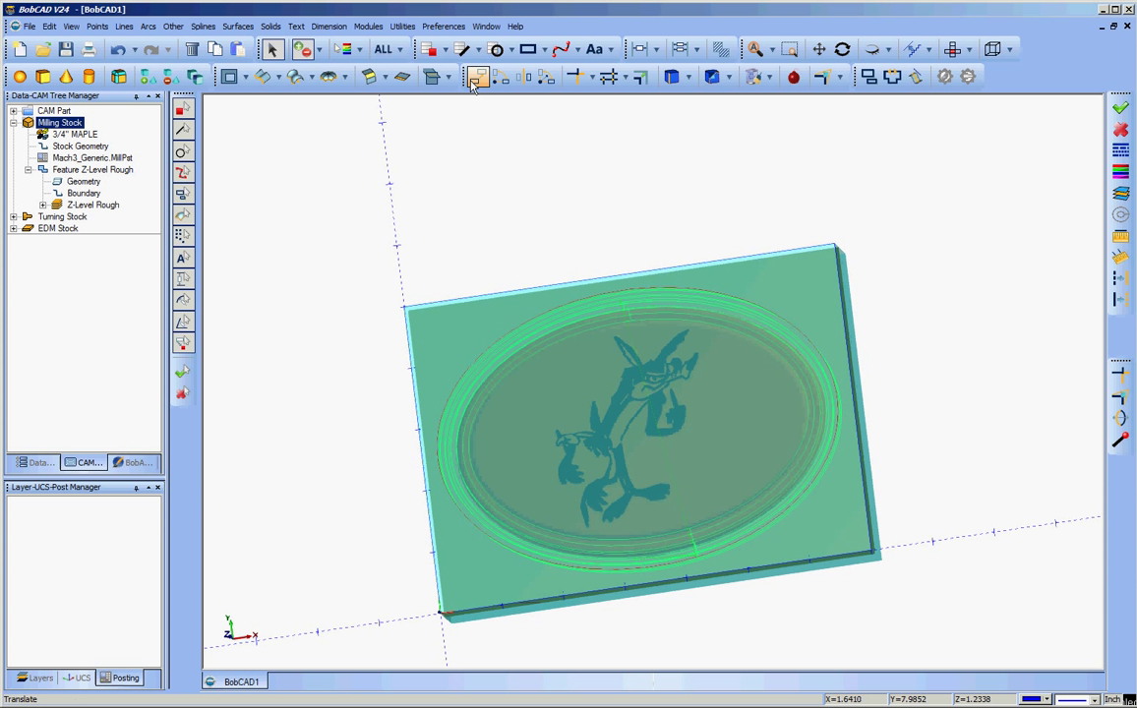
{"action": "right_click", "coordinate": [363, 194]}
{"action": "left_click", "coordinate": [423, 192]}
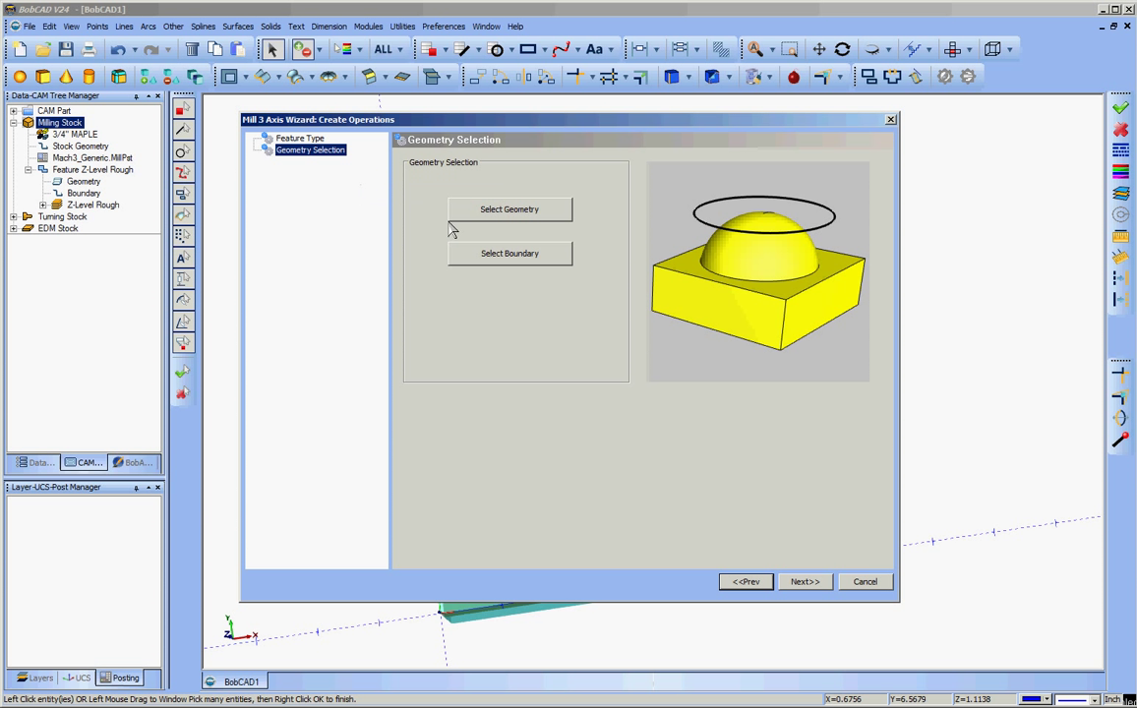
{"action": "left_click", "coordinate": [805, 582]}
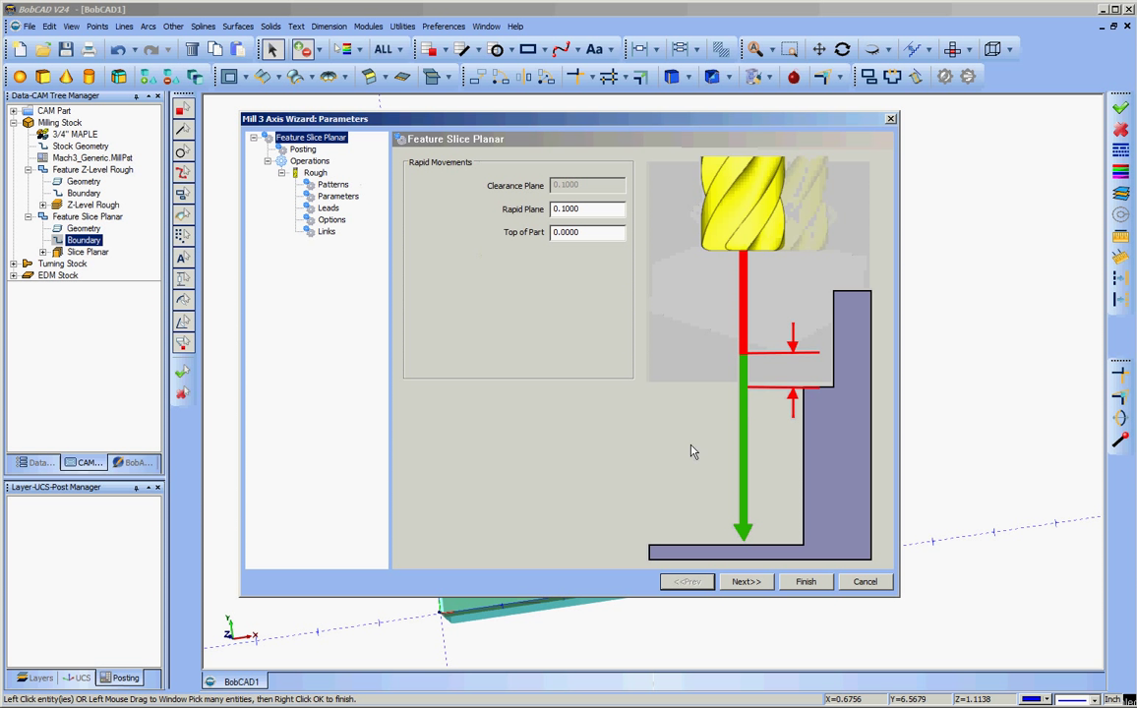
Load tool 16 (0.1250 diameter, 0.0625 corner radius) from the tool library.
{"action": "left_click", "coordinate": [745, 582]}
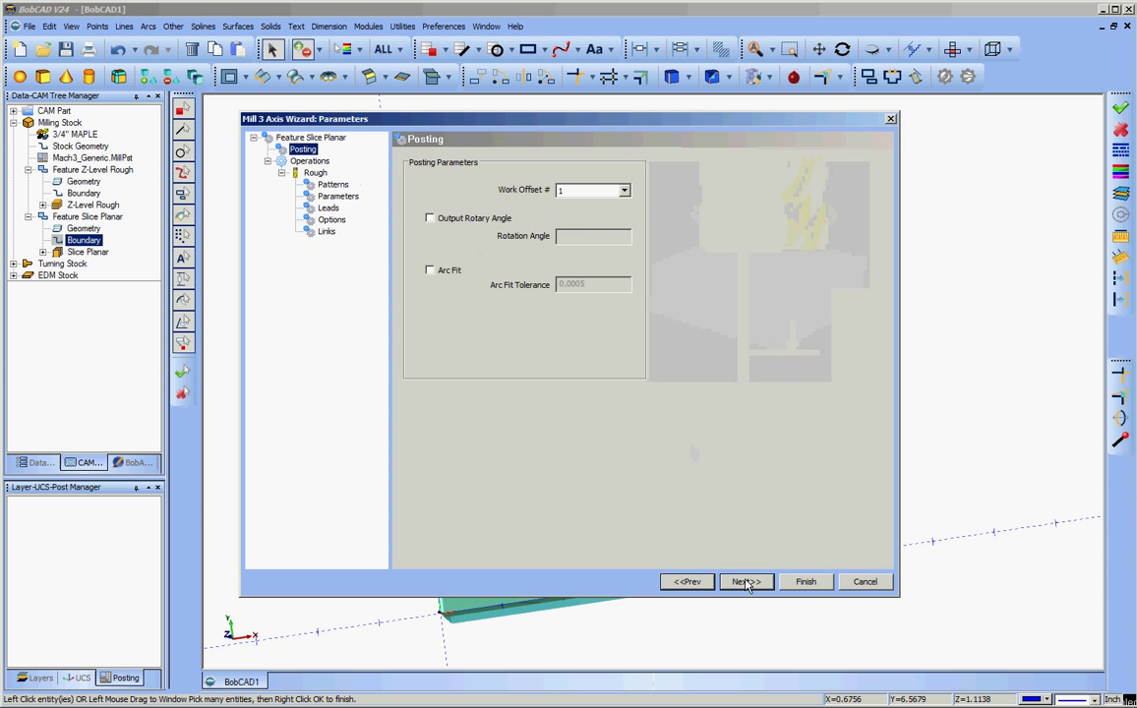
{"action": "left_click", "coordinate": [745, 583]}
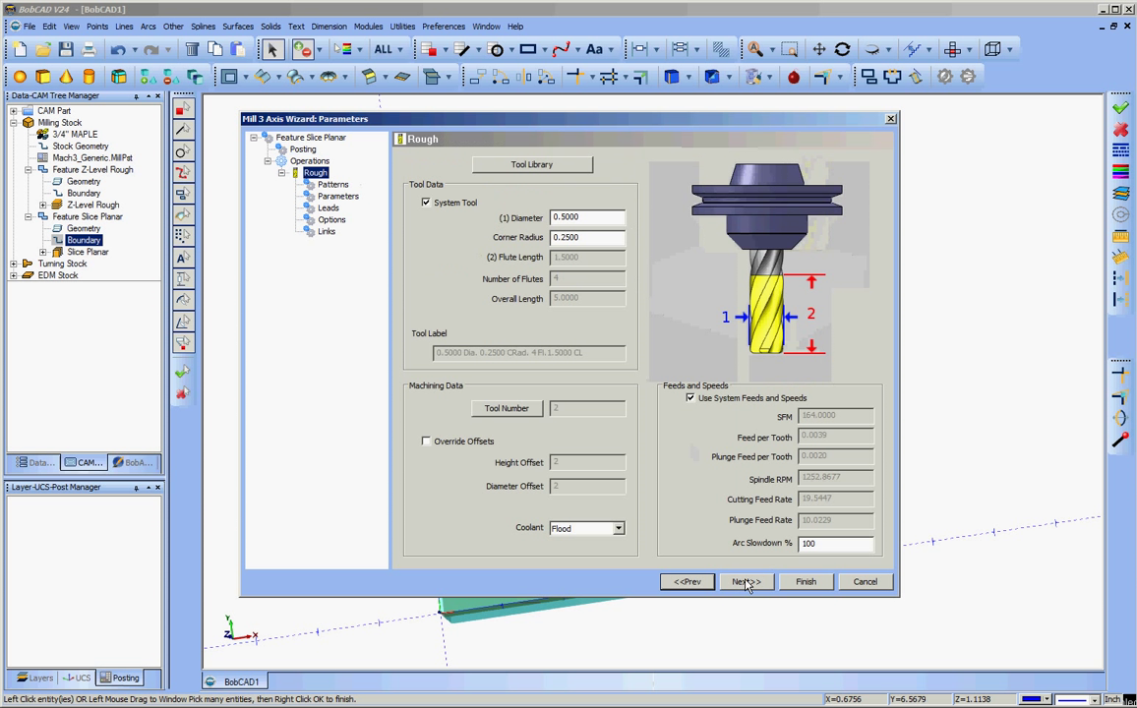
{"action": "left_click", "coordinate": [532, 166]}
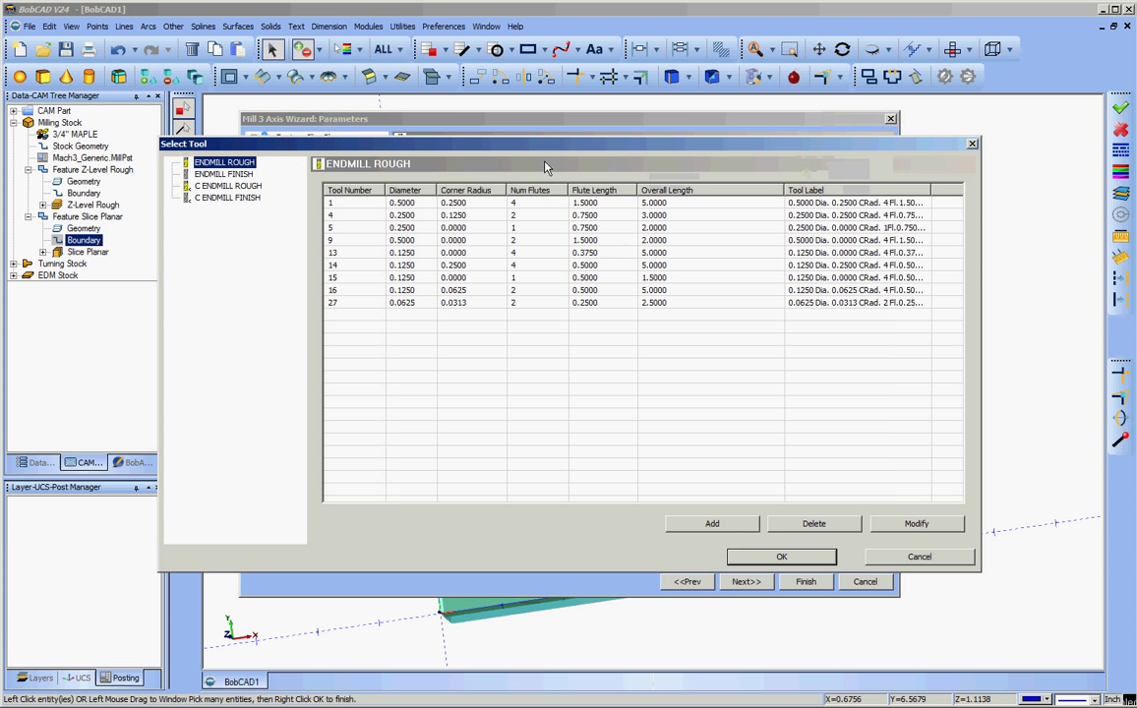
{"action": "left_click", "coordinate": [405, 289]}
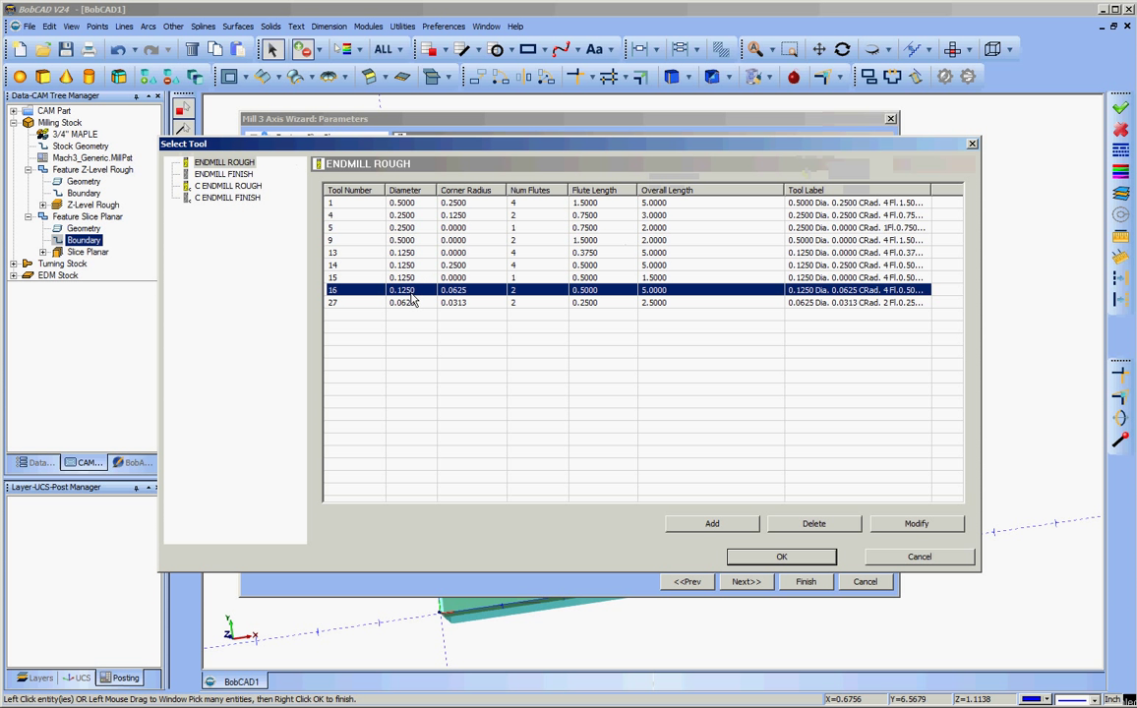
{"action": "left_click", "coordinate": [782, 557]}
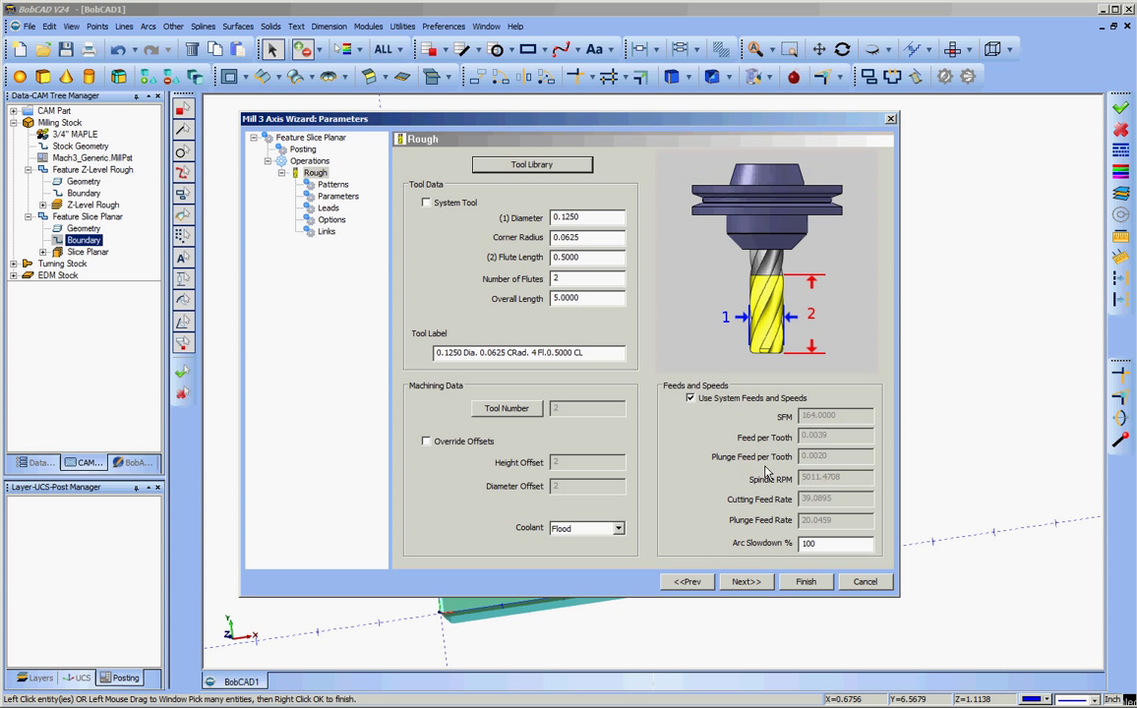
Switch to manual feeds and speeds and set the cutting feed rate to 30.
{"action": "left_click", "coordinate": [692, 398]}
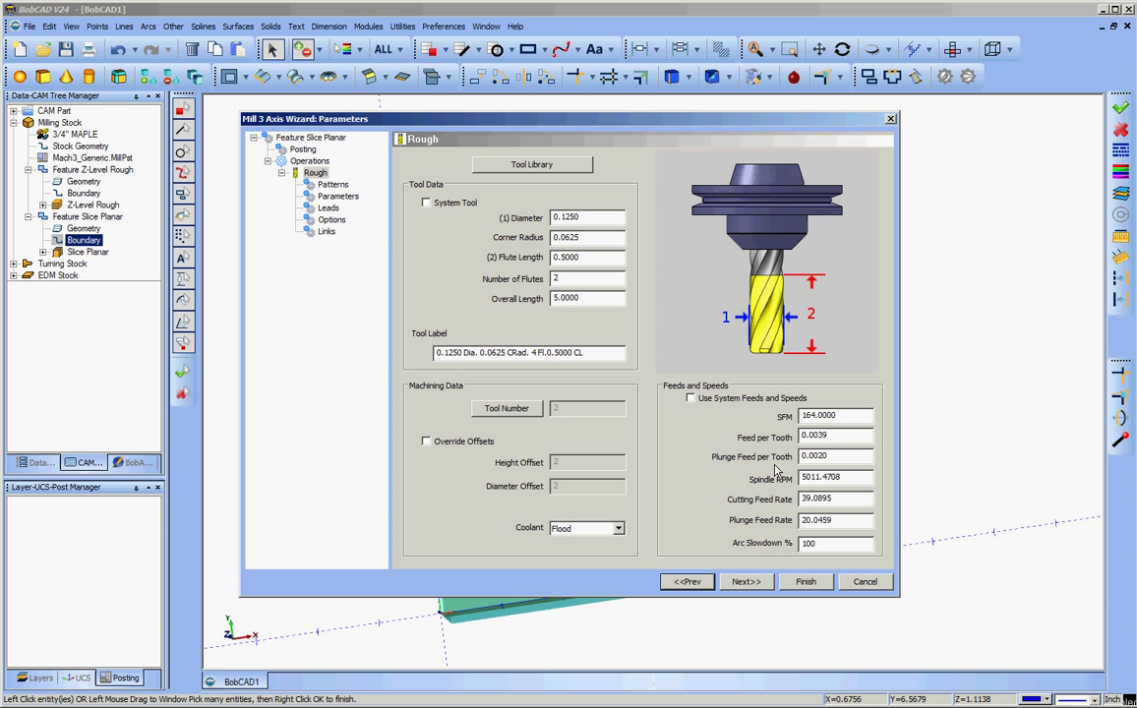
{"action": "left_click_drag", "start_coordinate": [836, 499], "coordinate": [791, 504]}
{"action": "key", "text": "BackSpace"}
{"action": "type", "text": "30"}
{"action": "left_click", "coordinate": [744, 582]}
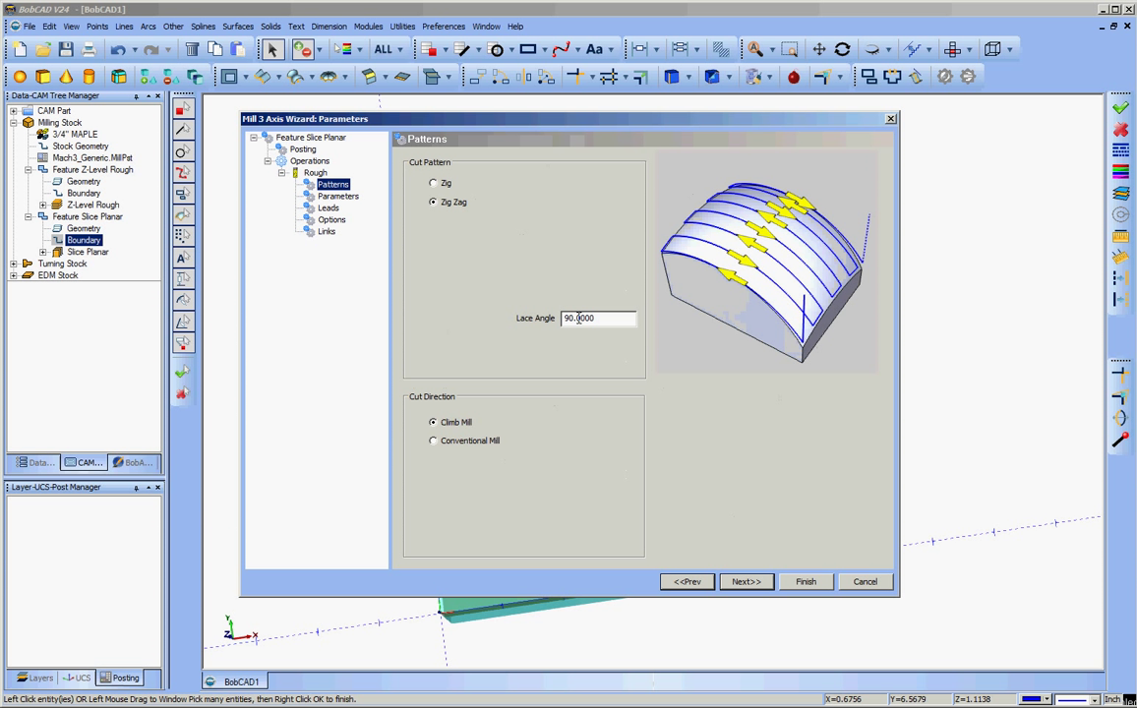
Set the stepover to 0.007 and make the toolpath ignore holes.
{"action": "left_click", "coordinate": [747, 586]}
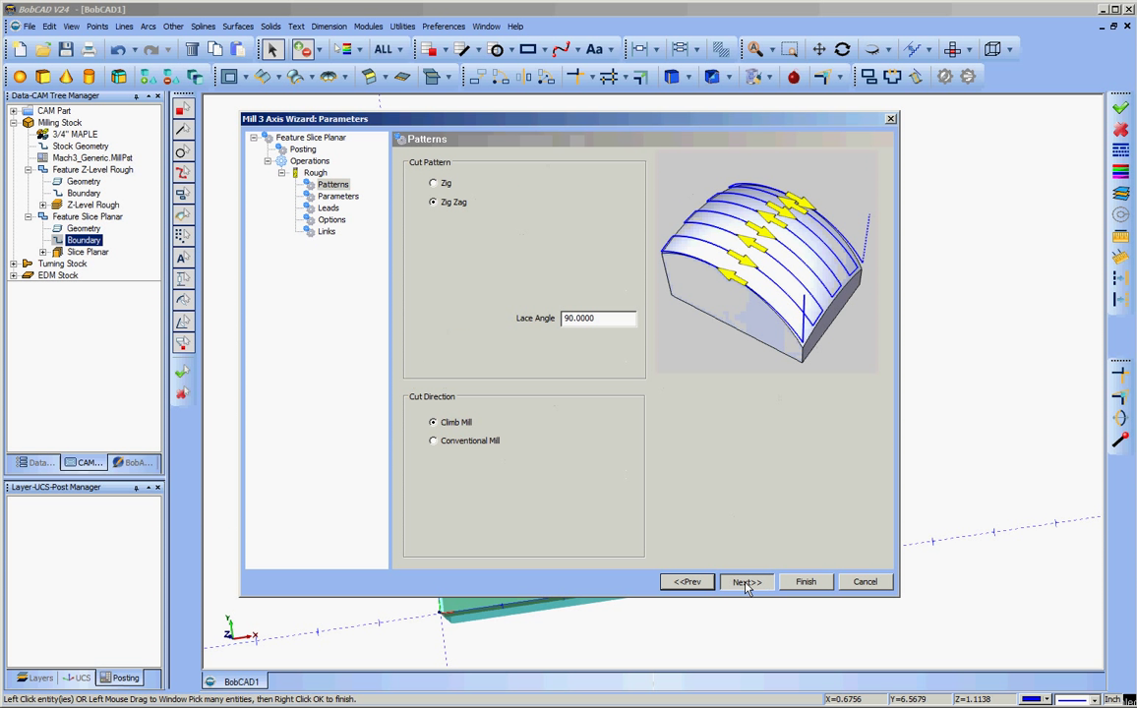
{"action": "left_click_drag", "start_coordinate": [596, 181], "coordinate": [574, 192]}
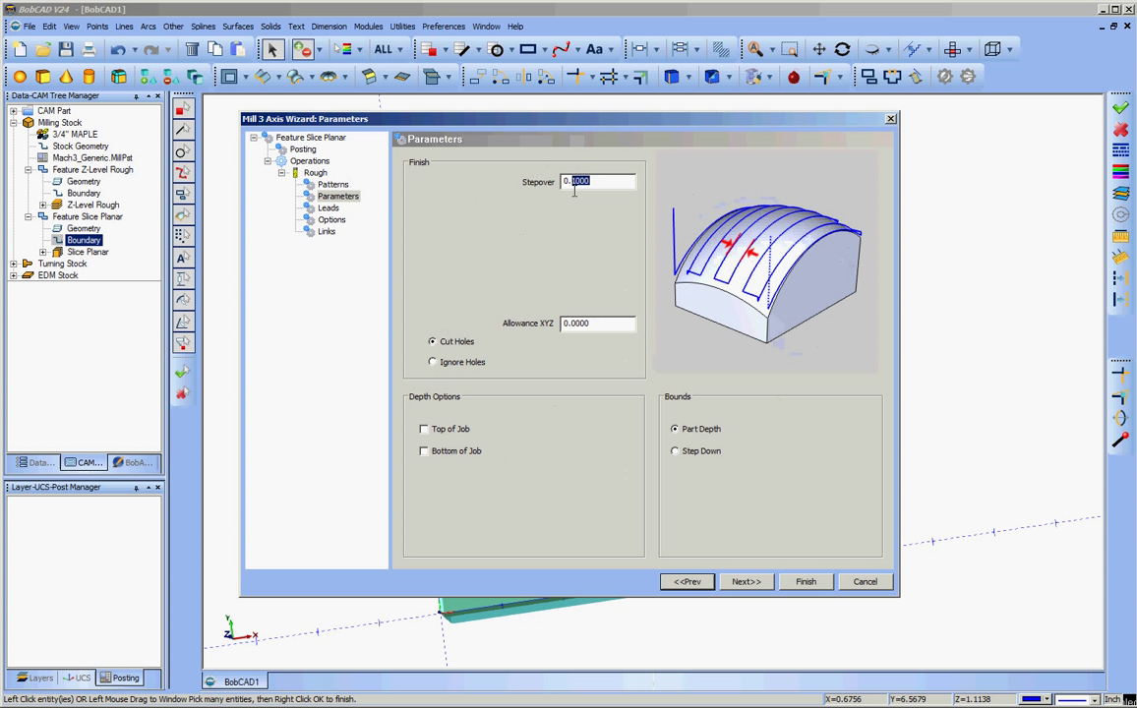
{"action": "key", "text": "BackSpace"}
{"action": "type", "text": "007"}
{"action": "left_click", "coordinate": [434, 363]}
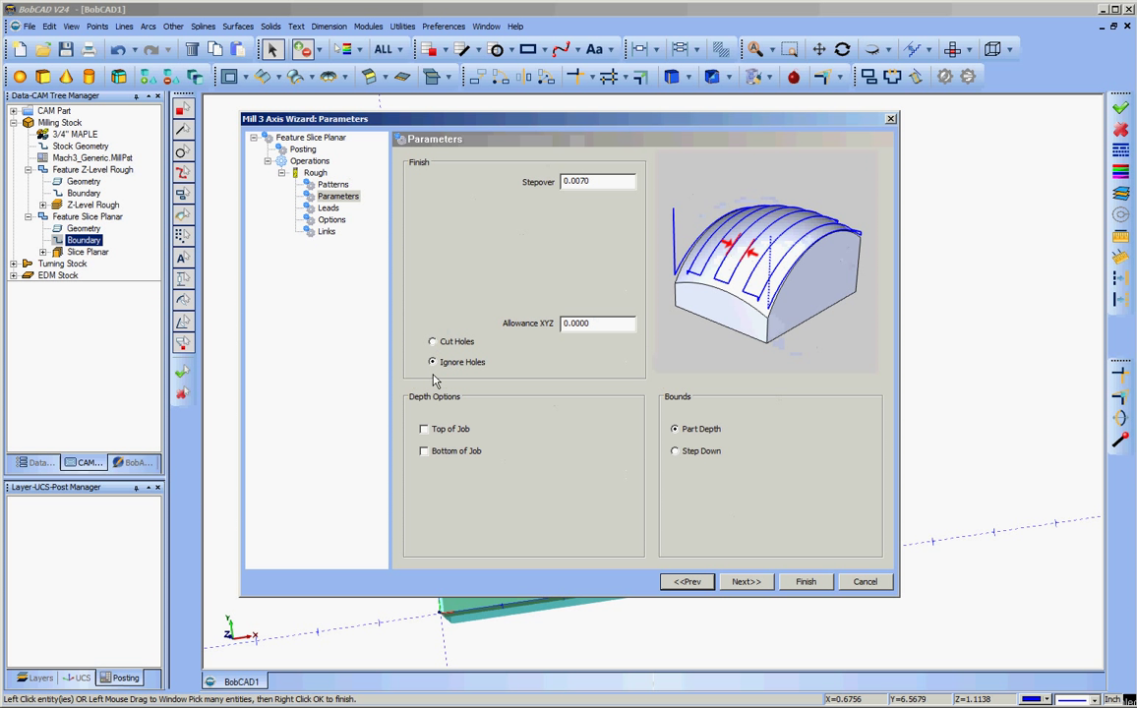
Enable Bottom of Job and set it to -0.35.
{"action": "left_click", "coordinate": [424, 452]}
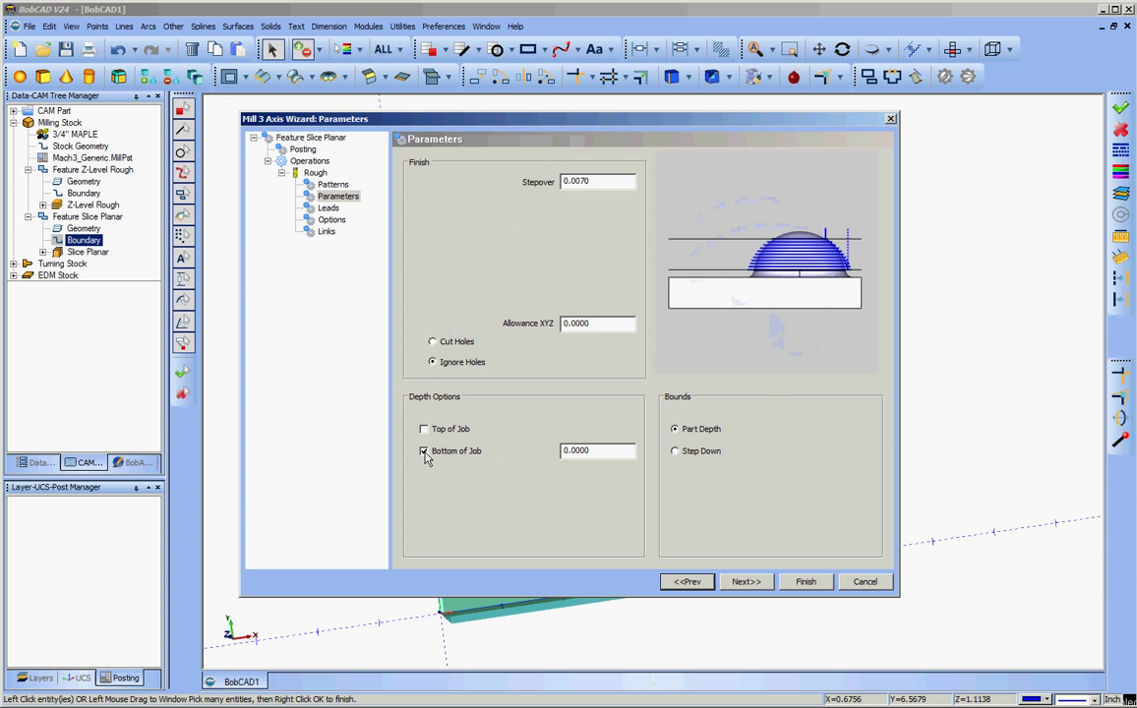
{"action": "double_click", "coordinate": [571, 451]}
{"action": "key", "text": "BackSpace"}
{"action": "type", "text": "-0.35"}
Choose Follow links and finish the Slice Planar wizard.
{"action": "left_click", "coordinate": [755, 586]}
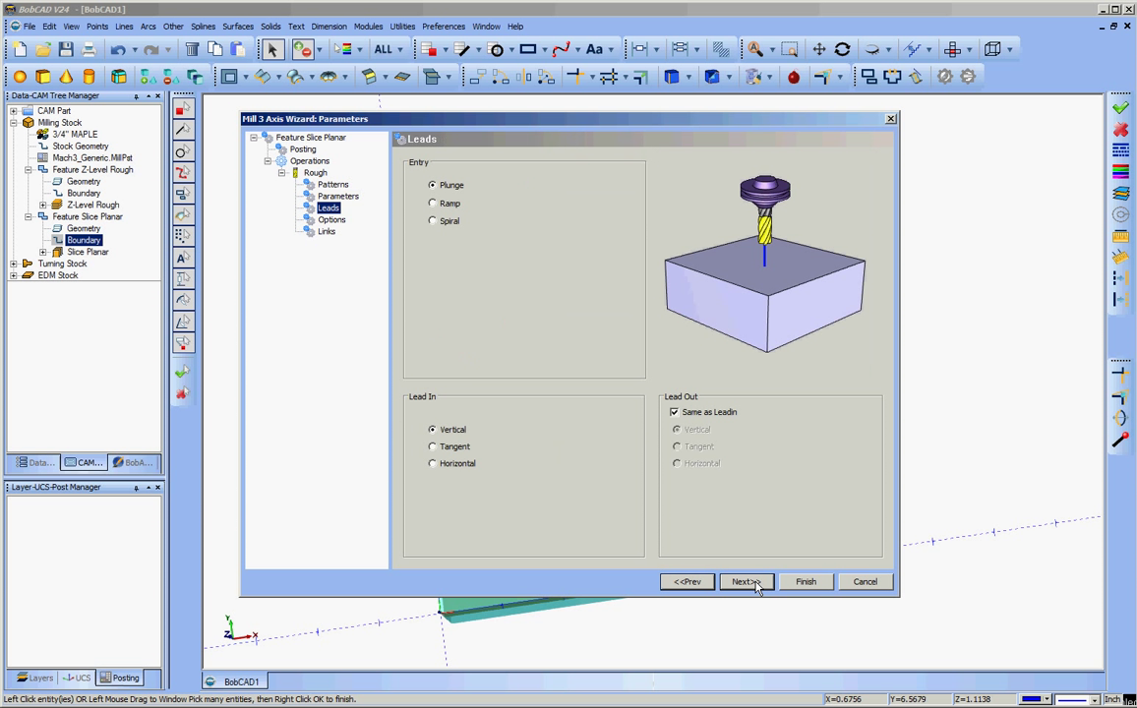
{"action": "left_click", "coordinate": [756, 586]}
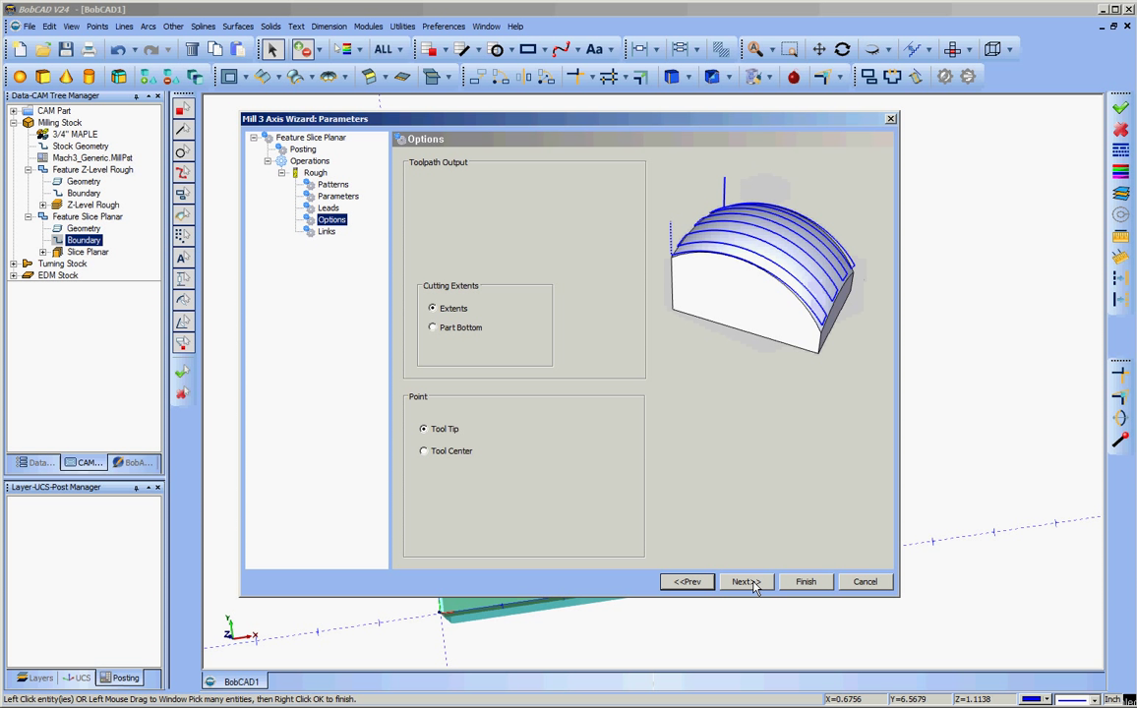
{"action": "left_click", "coordinate": [754, 585]}
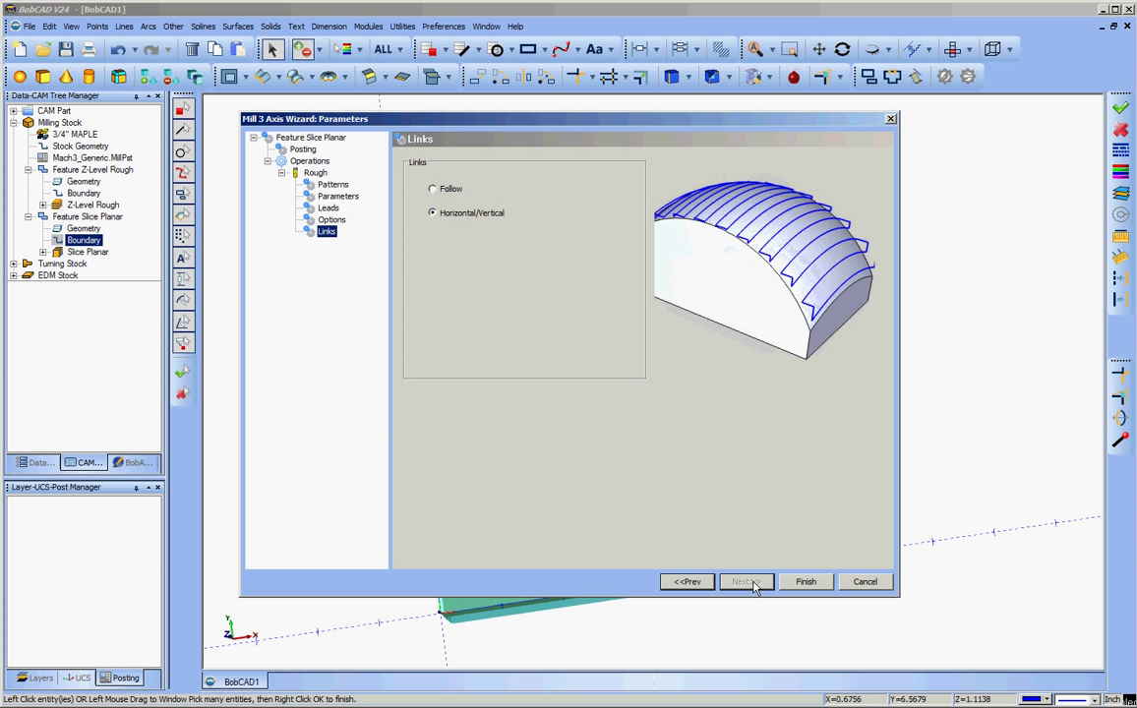
{"action": "left_click", "coordinate": [433, 189]}
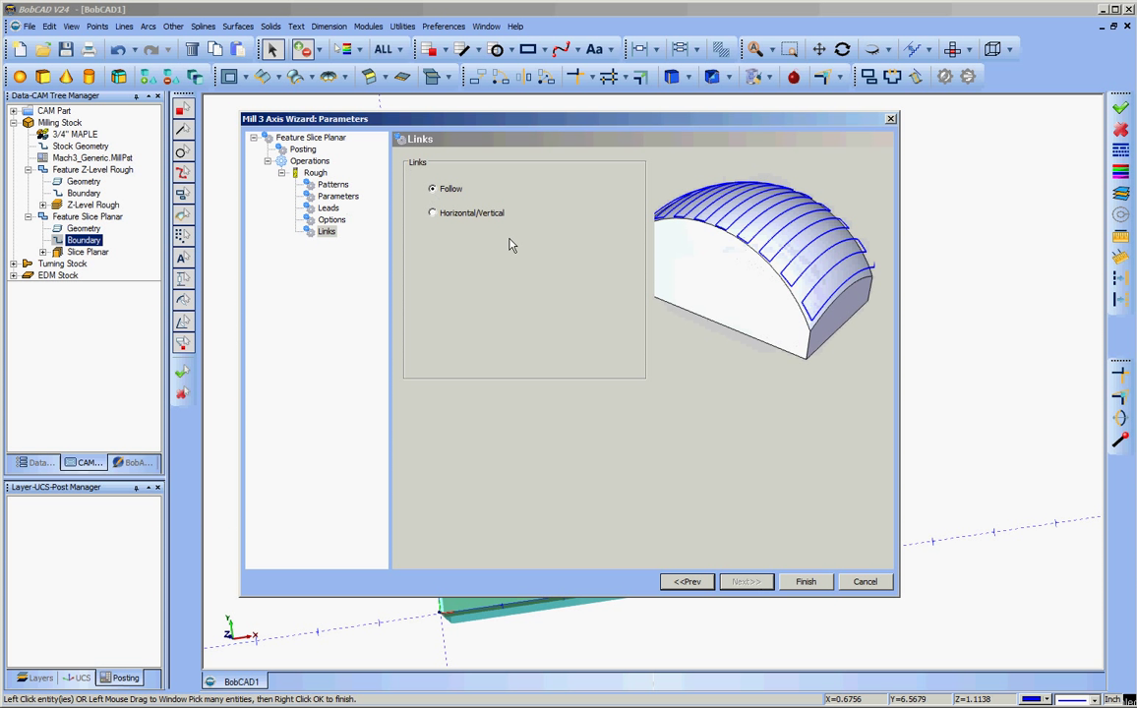
{"action": "left_click", "coordinate": [807, 585]}
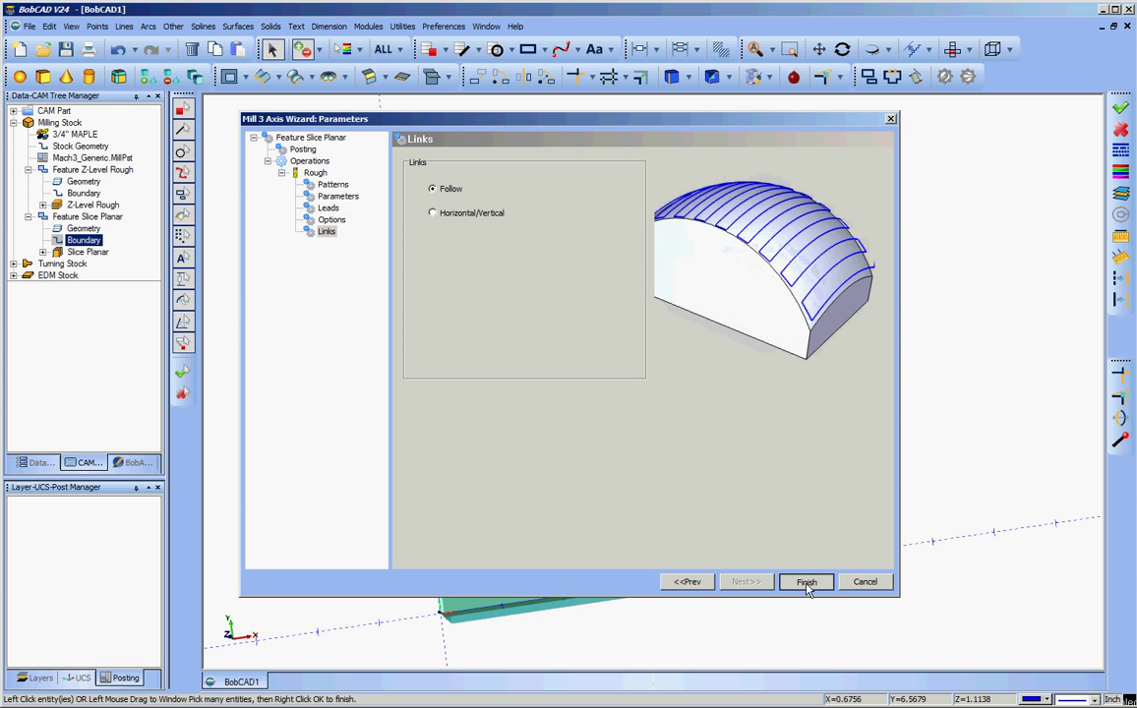
{"action": "left_click", "coordinate": [84, 229]}
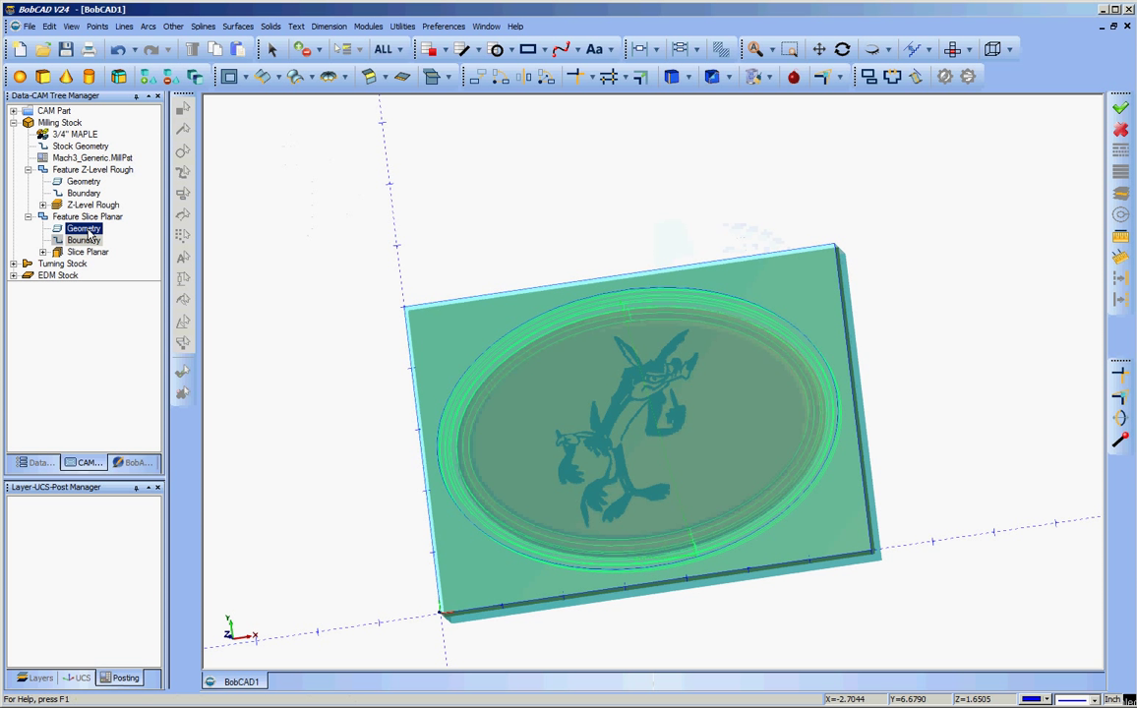
Re-select the carved emboss surface as the Slice Planar feature's geometry.
{"action": "right_click", "coordinate": [89, 234]}
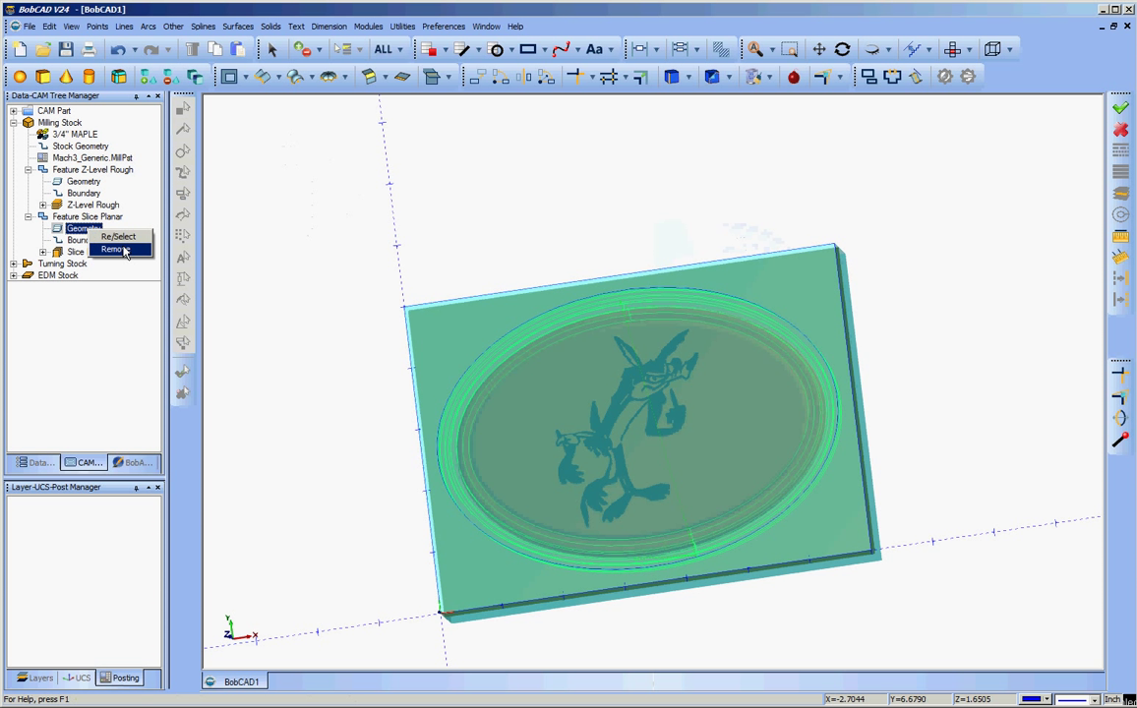
{"action": "left_click", "coordinate": [116, 242]}
{"action": "left_click", "coordinate": [546, 432]}
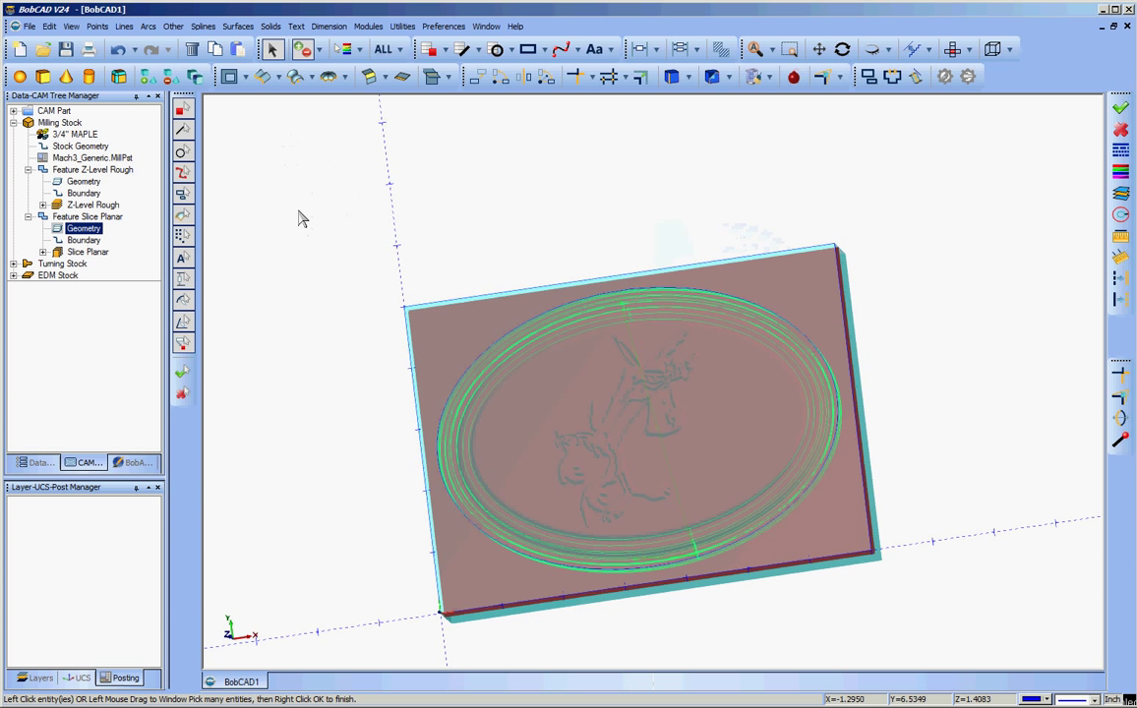
{"action": "right_click", "coordinate": [300, 212]}
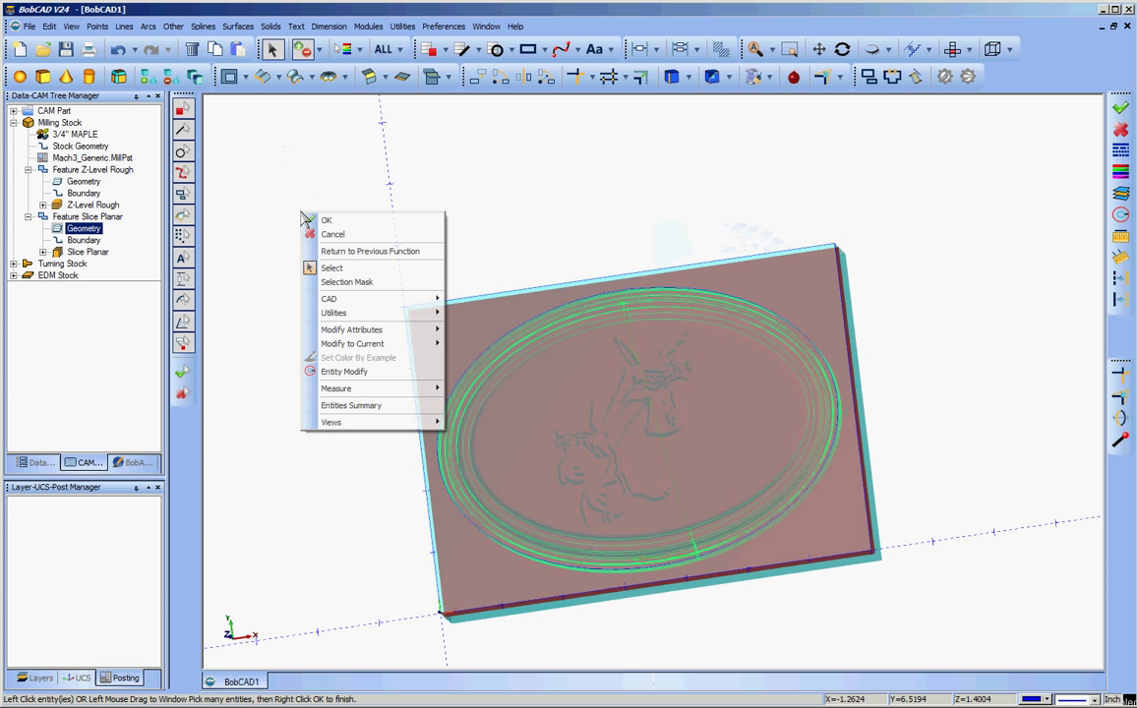
{"action": "left_click", "coordinate": [361, 234]}
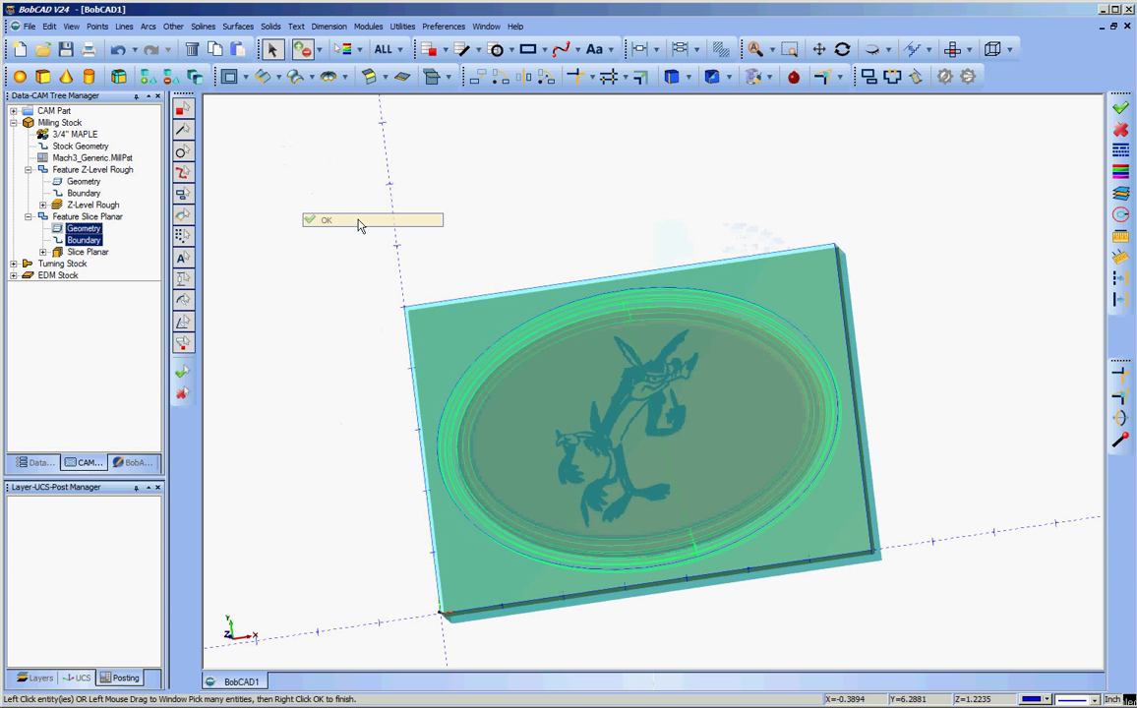
Re-pick the oval curve as the Slice Planar boundary and confirm it.
{"action": "left_click", "coordinate": [84, 240]}
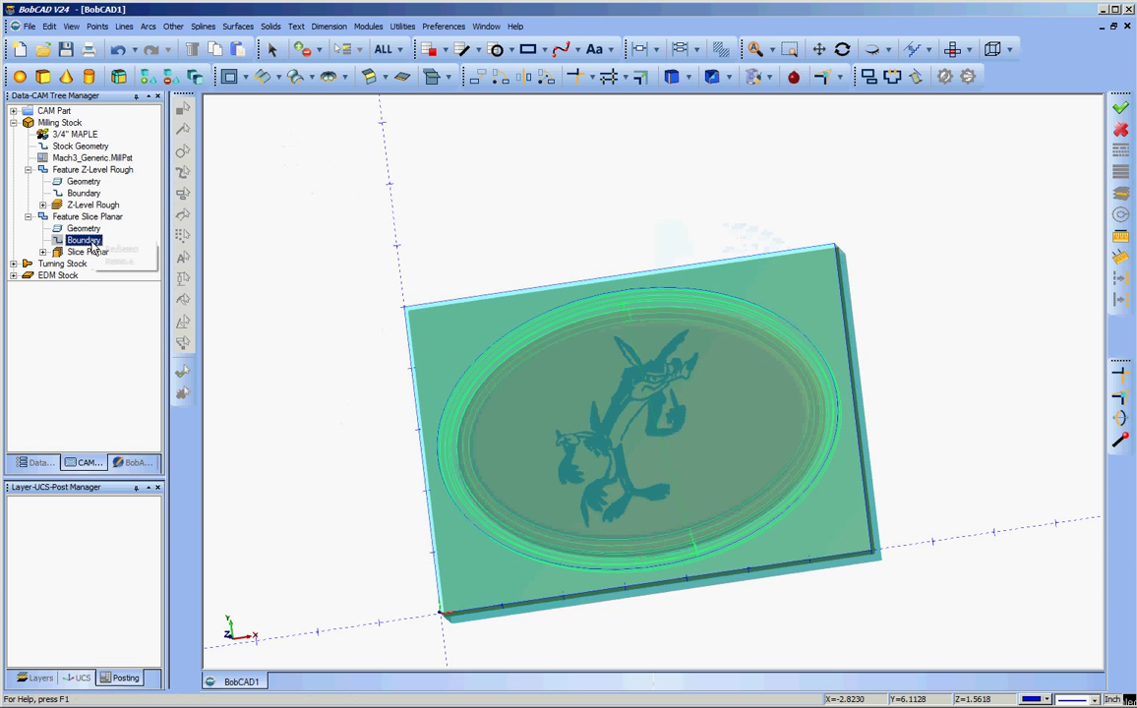
{"action": "right_click", "coordinate": [93, 245]}
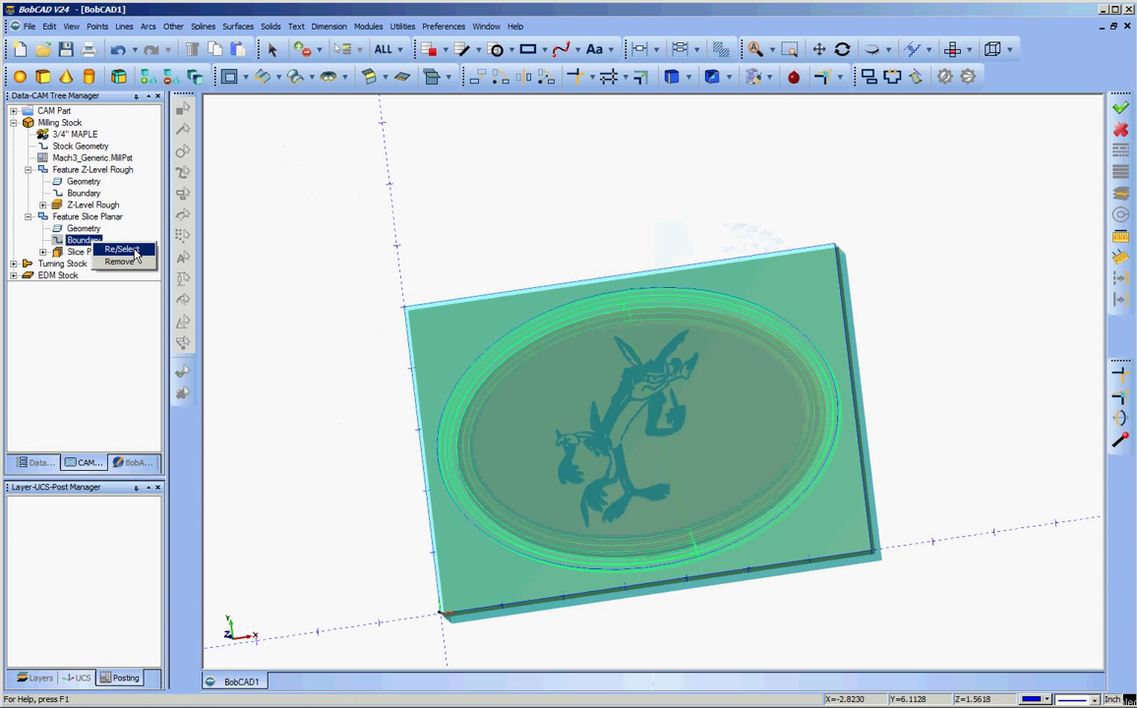
{"action": "left_click", "coordinate": [122, 249]}
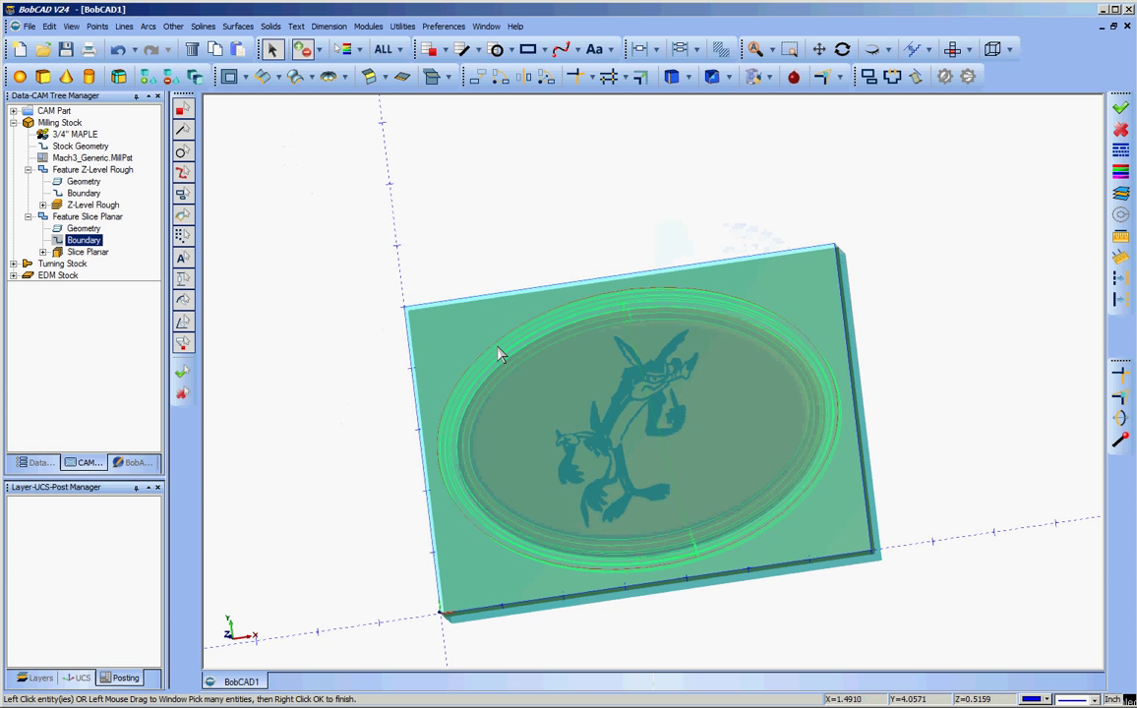
{"action": "right_click", "coordinate": [279, 244]}
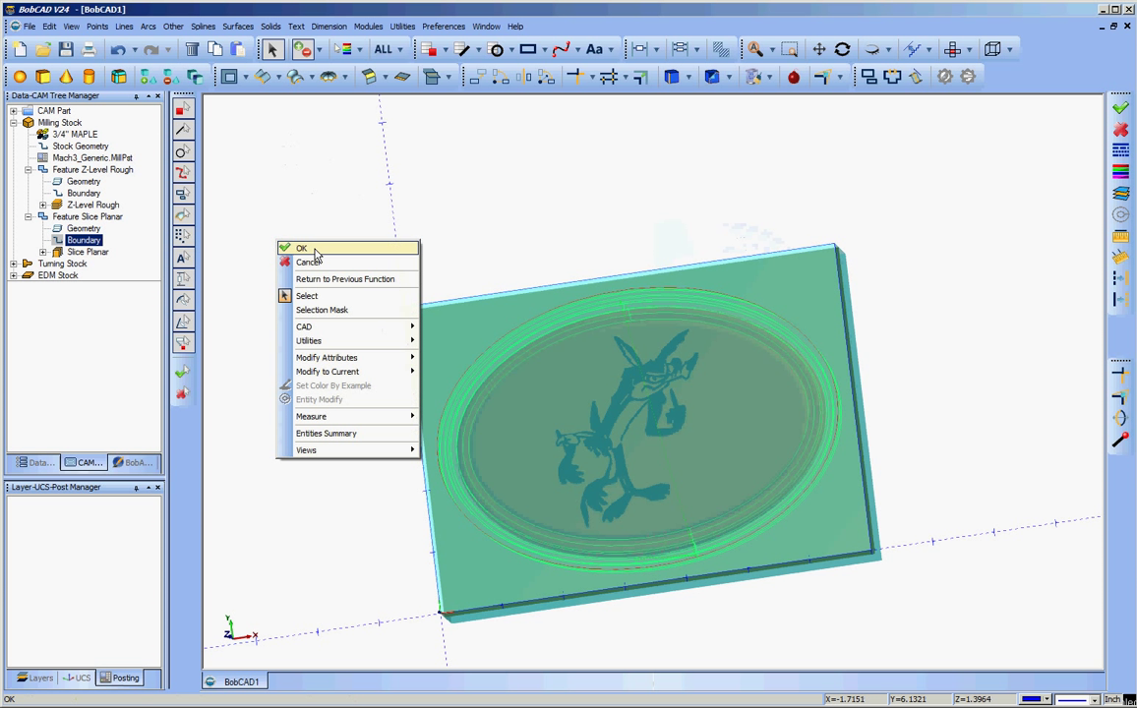
{"action": "left_click", "coordinate": [316, 254]}
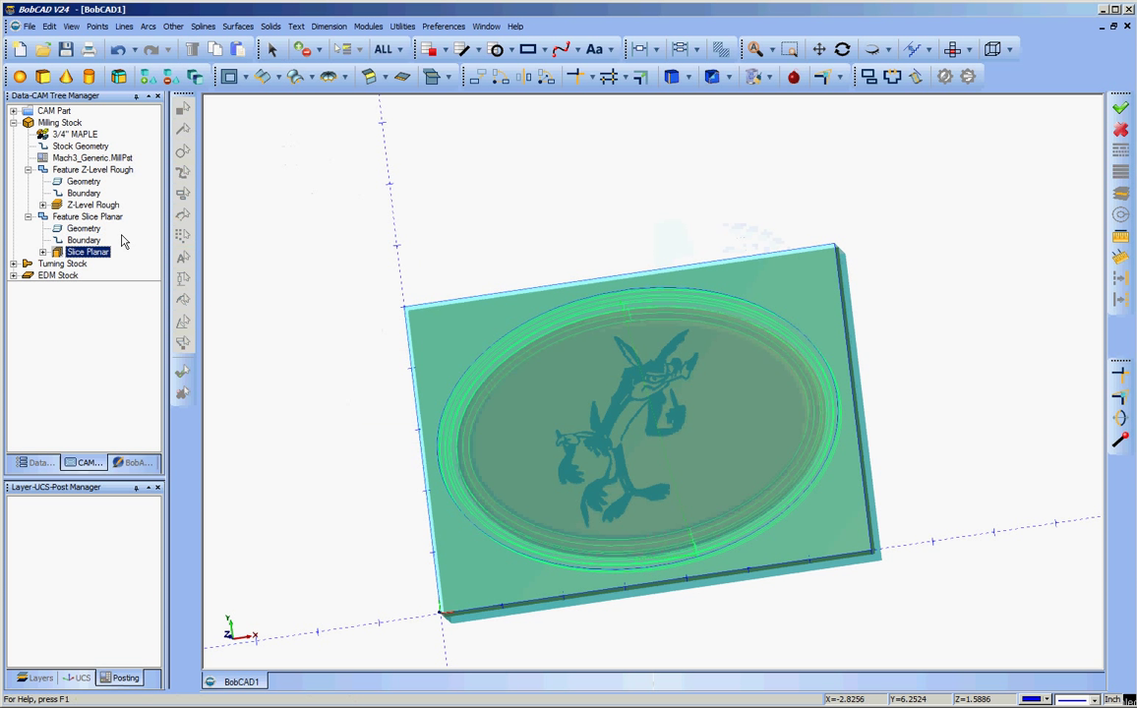
{"action": "right_click", "coordinate": [96, 253]}
Recompute the Slice Planar toolpath so its dense passes fill the whole oval on the stock.
{"action": "left_click", "coordinate": [146, 275]}
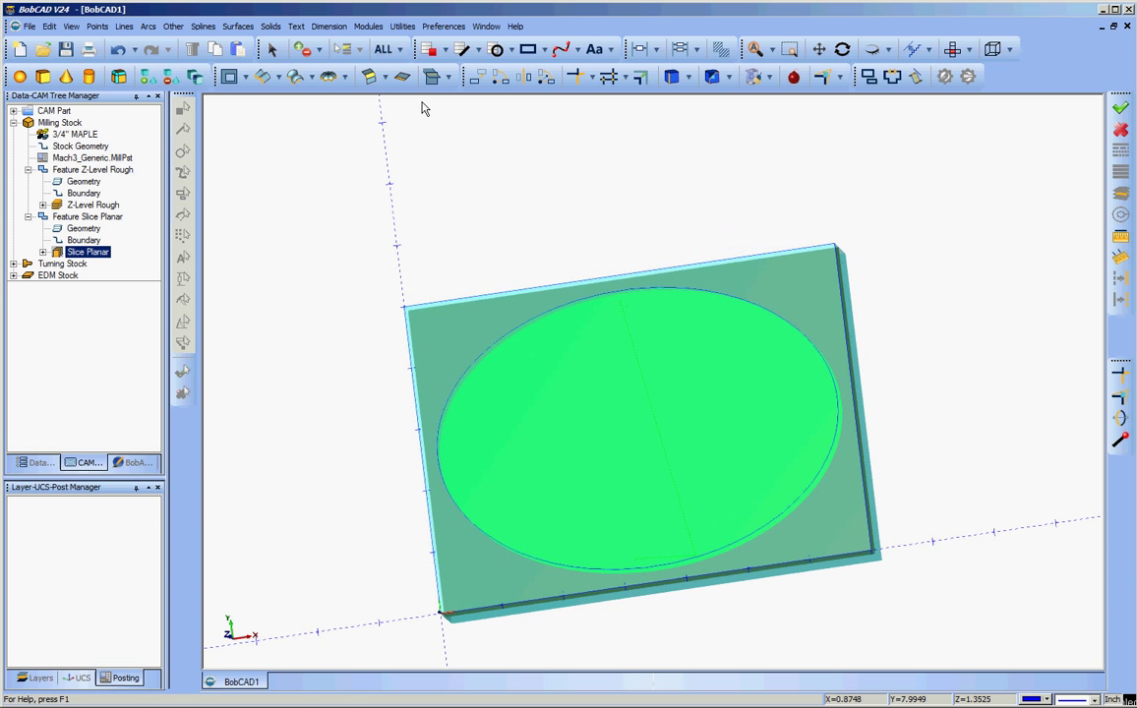
{"action": "left_click", "coordinate": [65, 123]}
{"action": "right_click", "coordinate": [67, 124]}
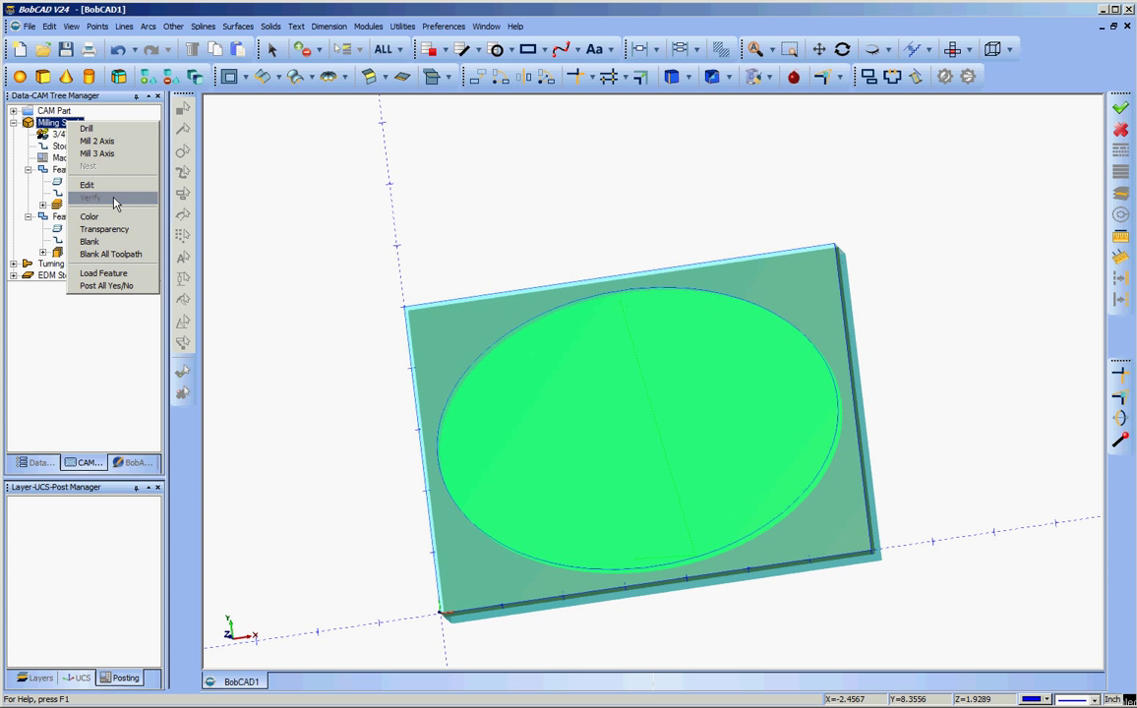
Run Verify at increased speed to carve the oval plaque and figure into the maple block, then close it.
{"action": "left_click", "coordinate": [288, 408]}
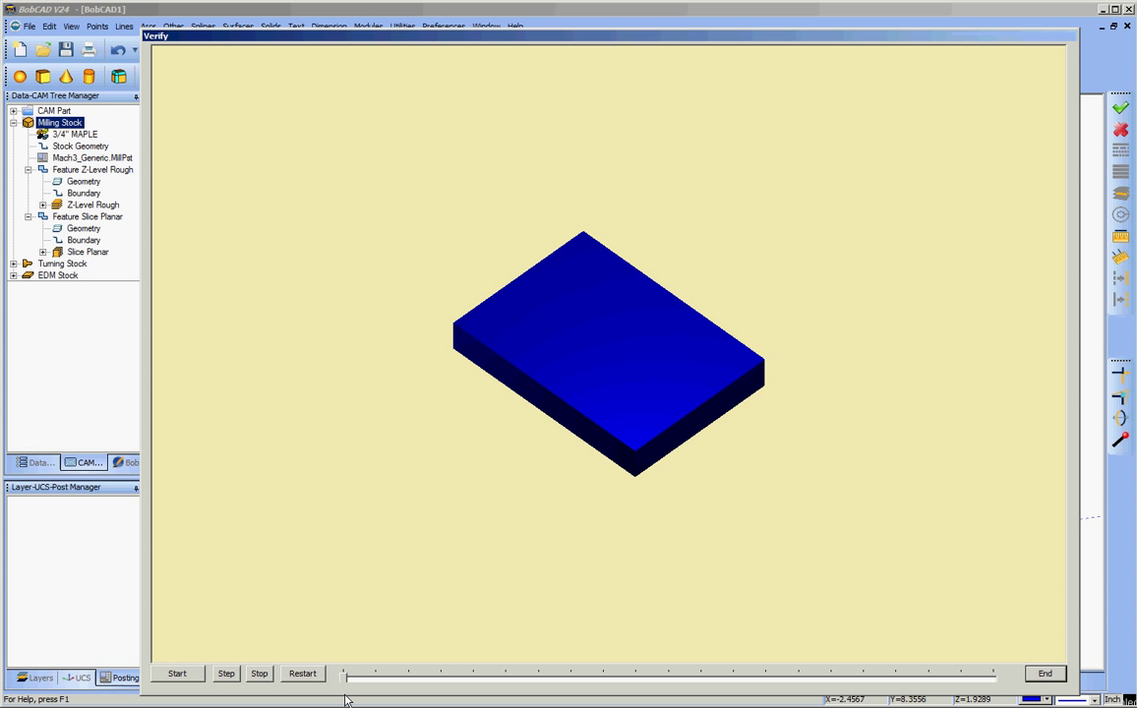
{"action": "left_click", "coordinate": [630, 682]}
{"action": "left_click", "coordinate": [647, 686]}
{"action": "left_click", "coordinate": [648, 686]}
{"action": "left_click", "coordinate": [178, 674]}
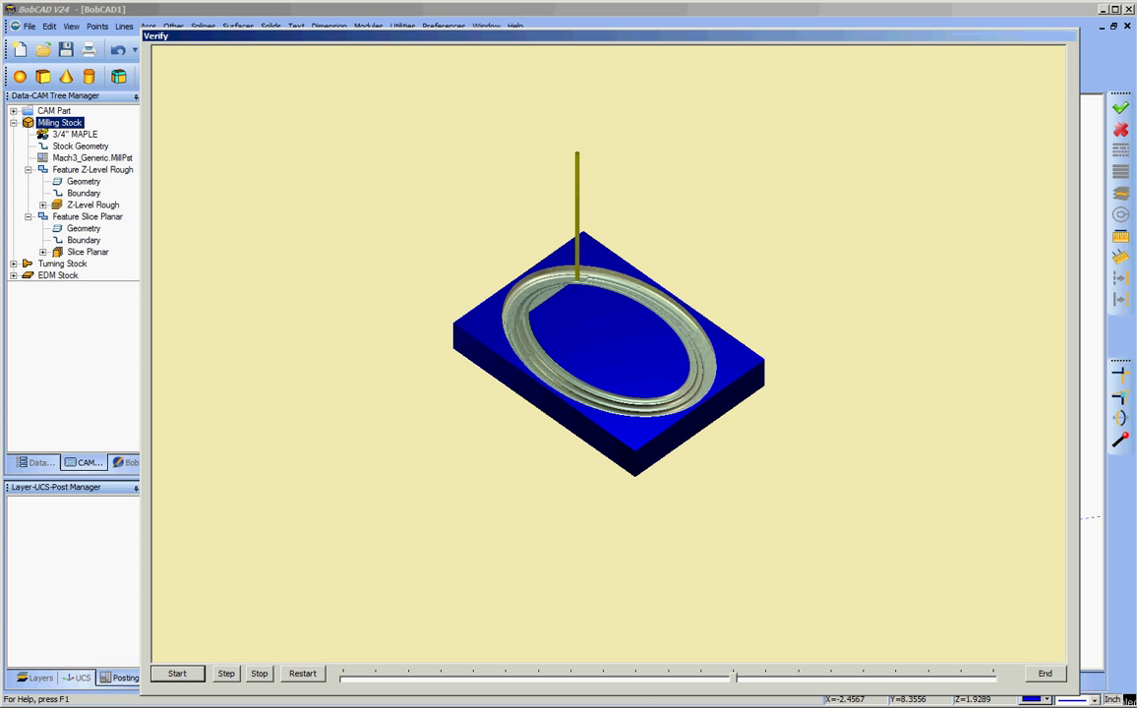
{"action": "left_click", "coordinate": [871, 678]}
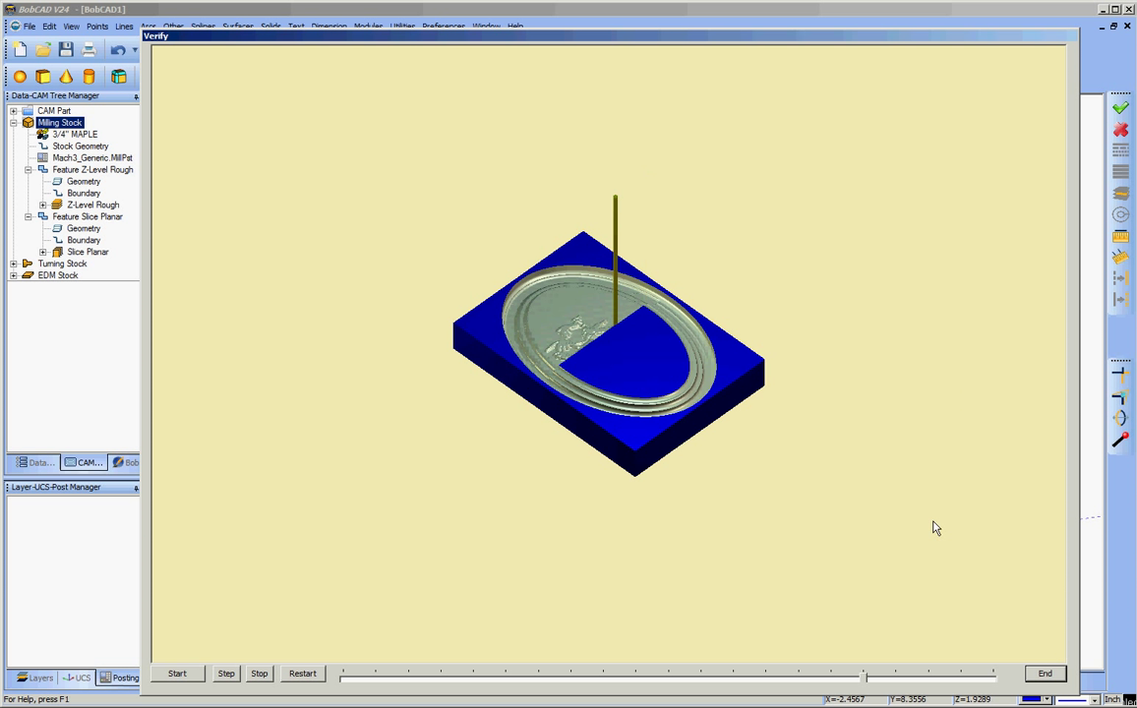
{"action": "left_click", "coordinate": [1046, 675]}
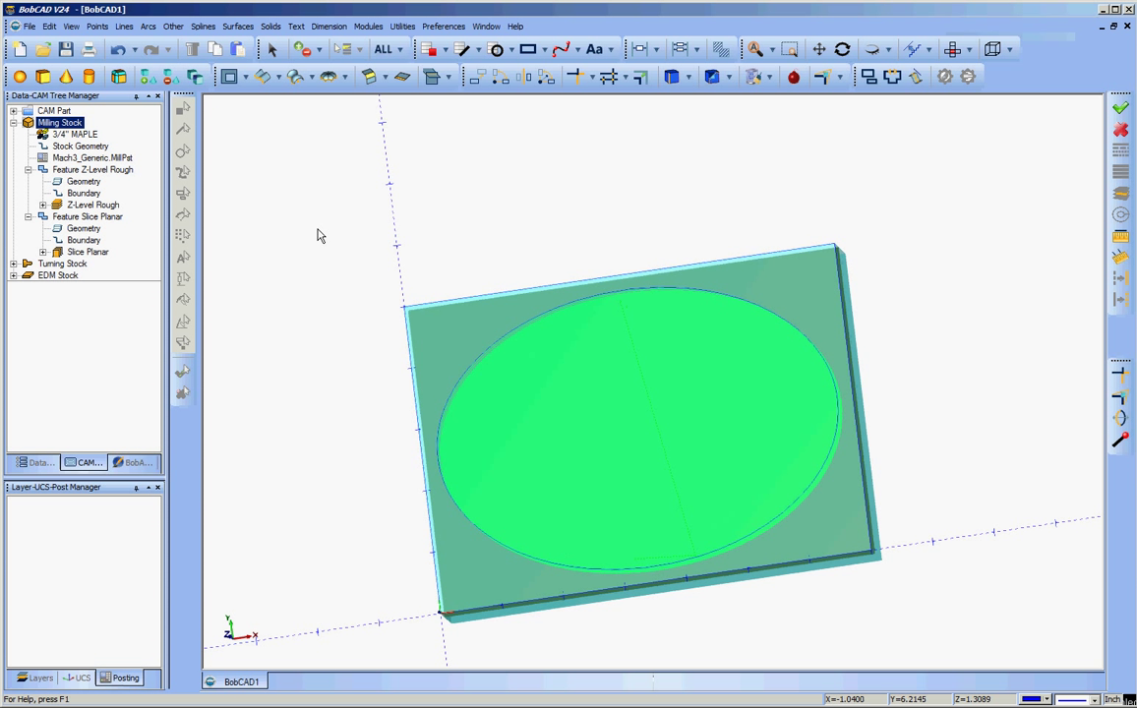
Set Post Yes/No off for Feature Slice Planar so it is excluded from posting.
{"action": "left_click", "coordinate": [28, 114]}
{"action": "left_click", "coordinate": [13, 110]}
{"action": "left_click", "coordinate": [61, 123]}
{"action": "right_click", "coordinate": [61, 125]}
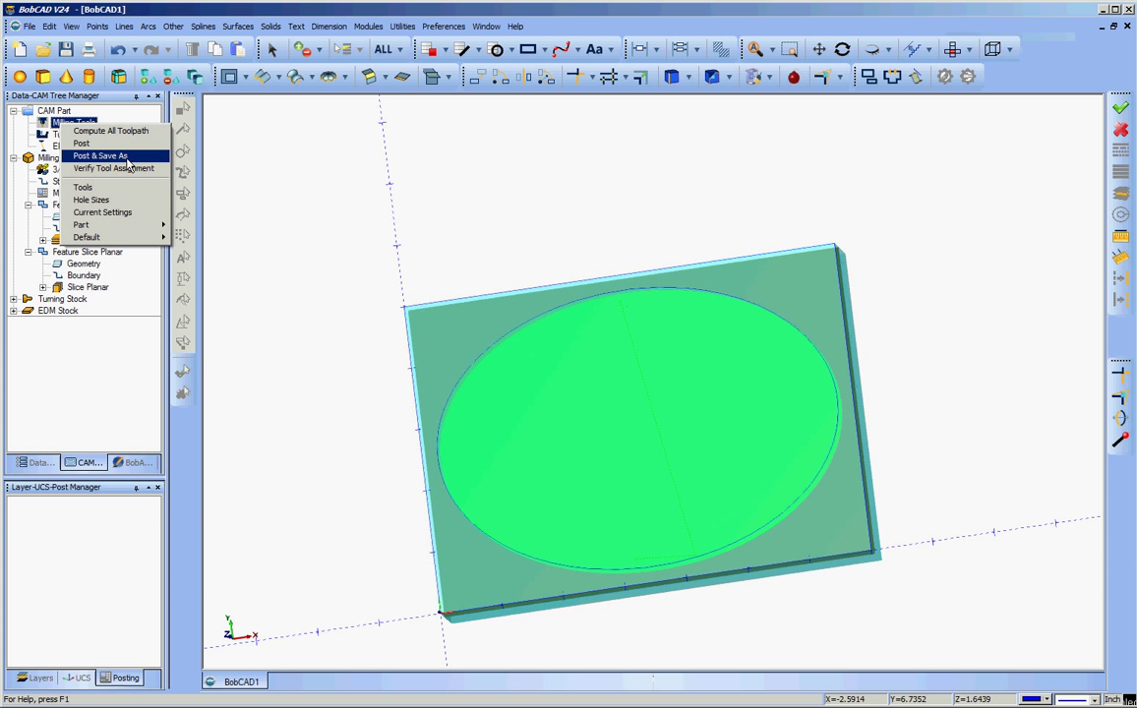
{"action": "left_click", "coordinate": [352, 202]}
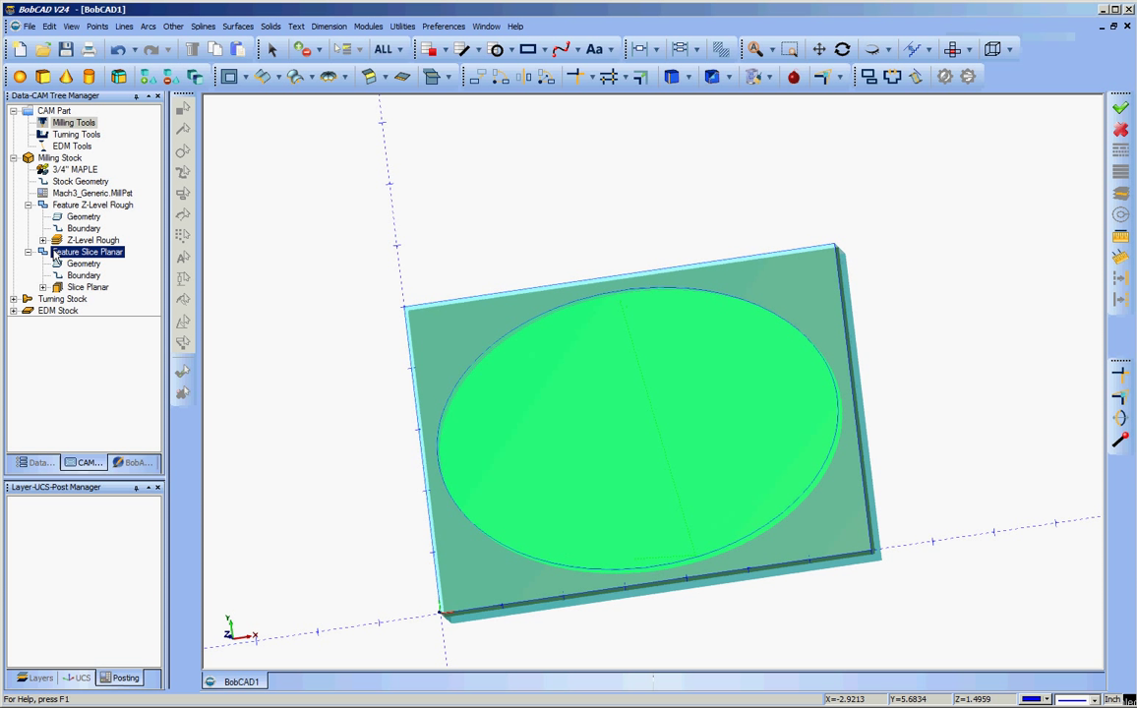
{"action": "right_click", "coordinate": [66, 255]}
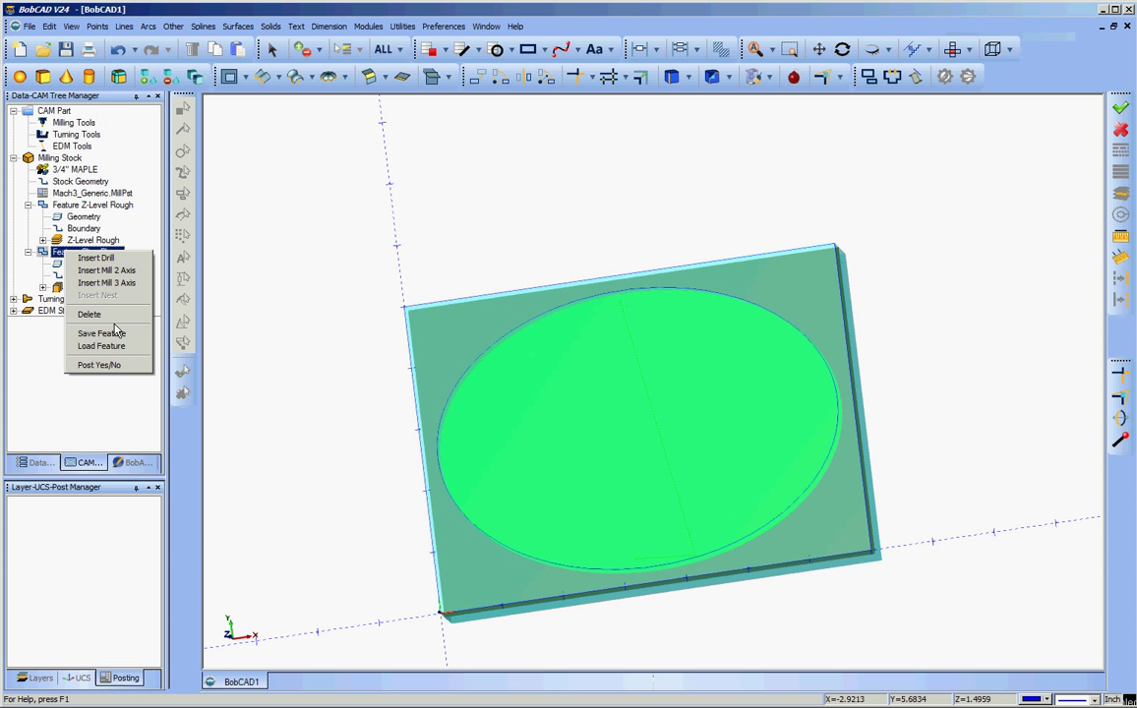
{"action": "left_click", "coordinate": [110, 366]}
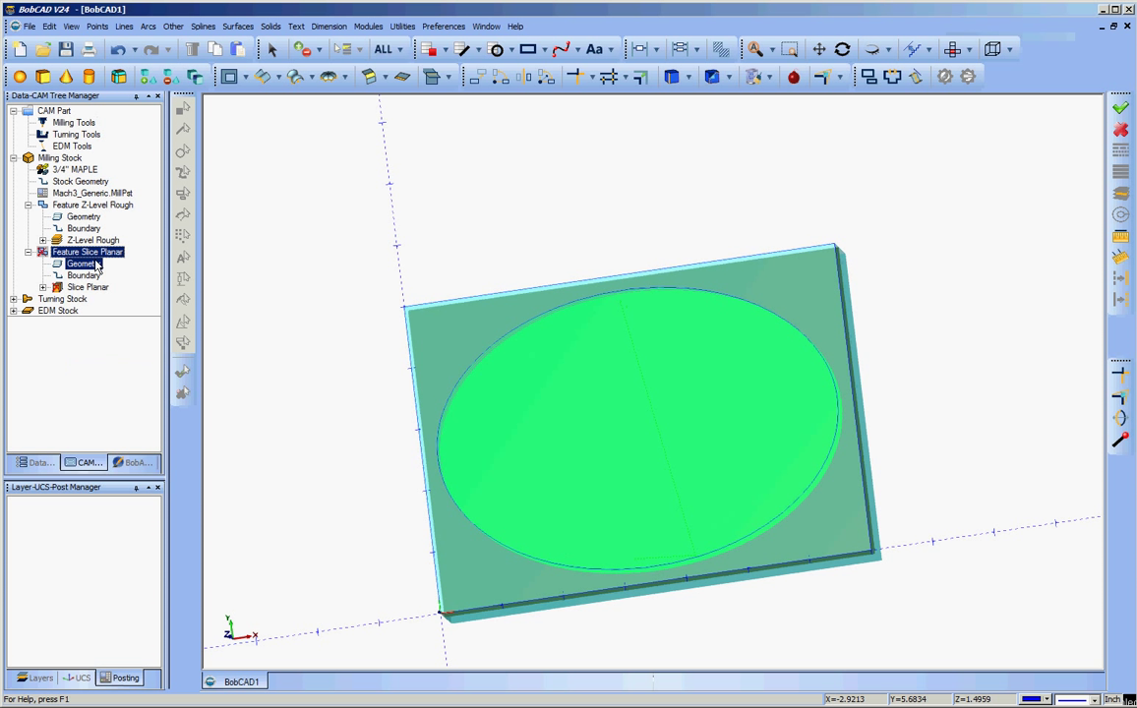
Post the Z-Level Rough program from Milling Tools and save the G-code as 'rough'.
{"action": "left_click", "coordinate": [86, 205]}
{"action": "right_click", "coordinate": [87, 206]}
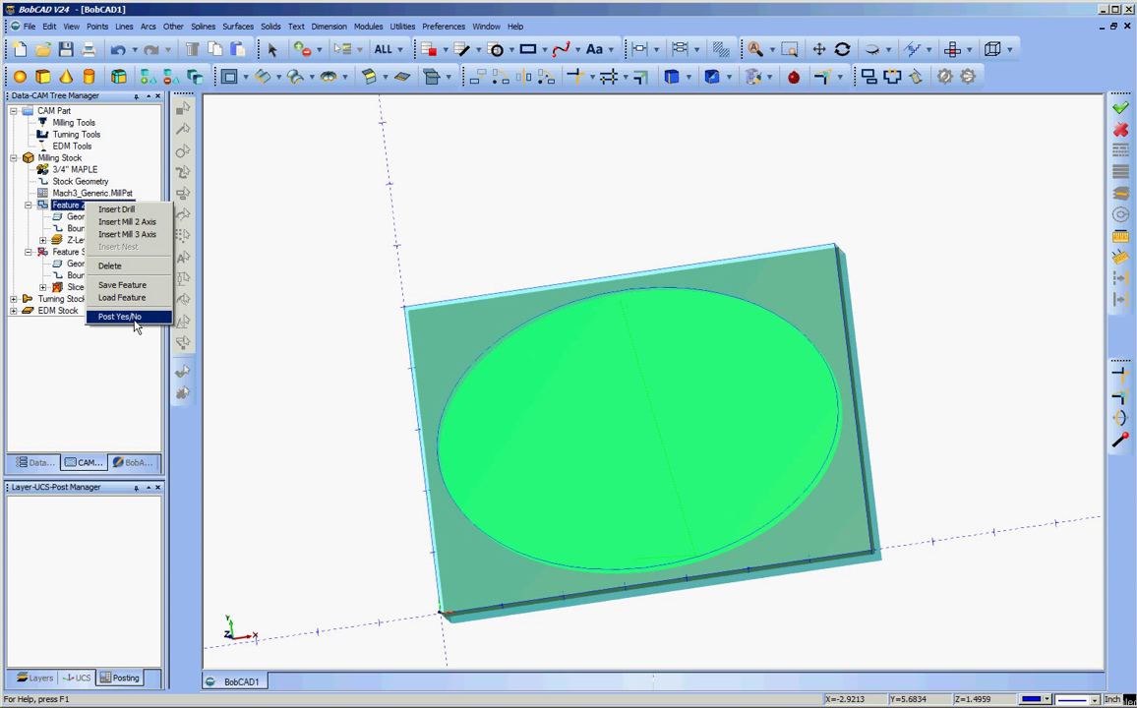
{"action": "left_click", "coordinate": [269, 168]}
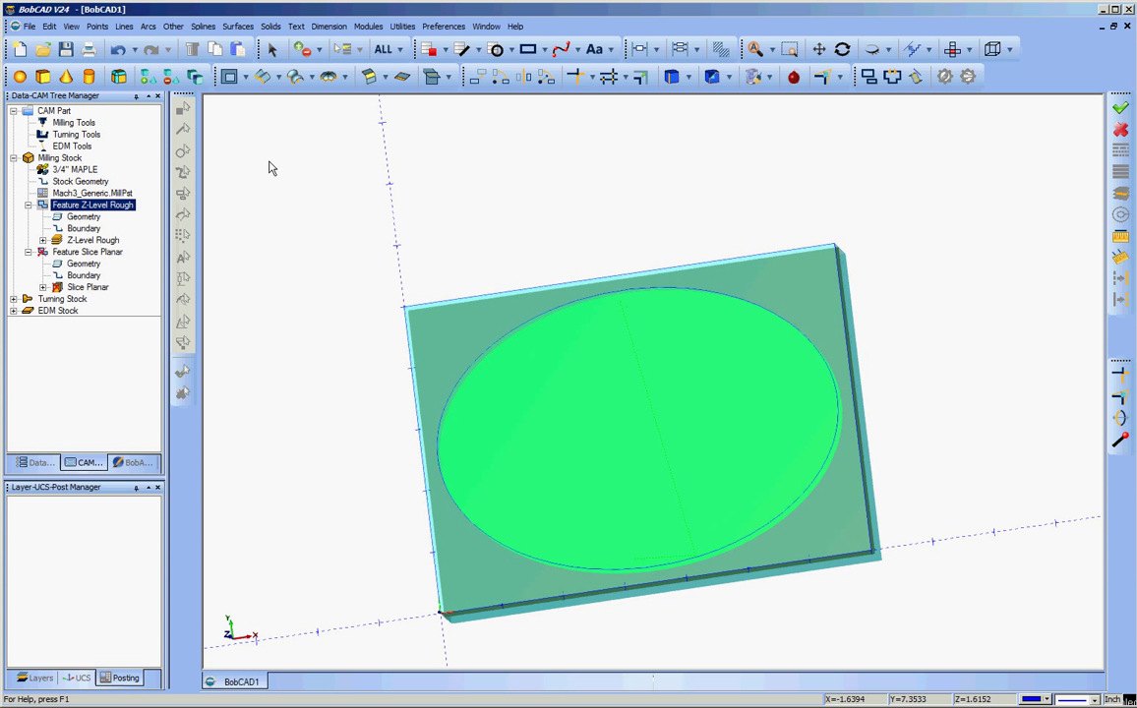
{"action": "left_click", "coordinate": [79, 123]}
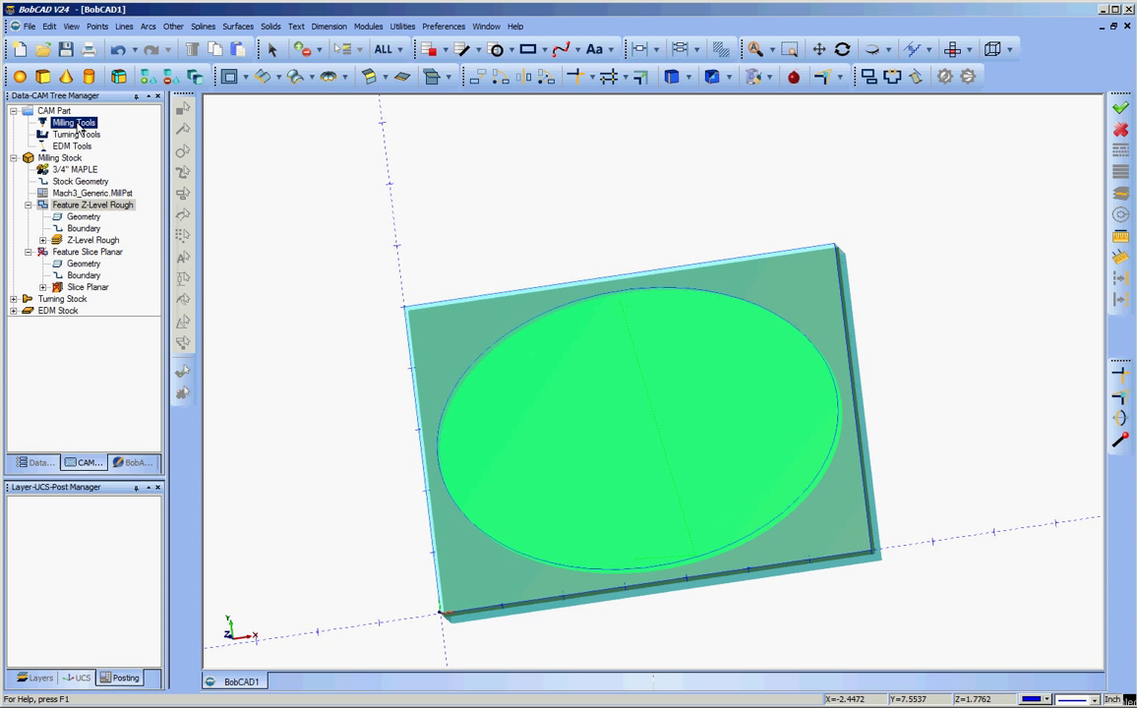
{"action": "right_click", "coordinate": [94, 126]}
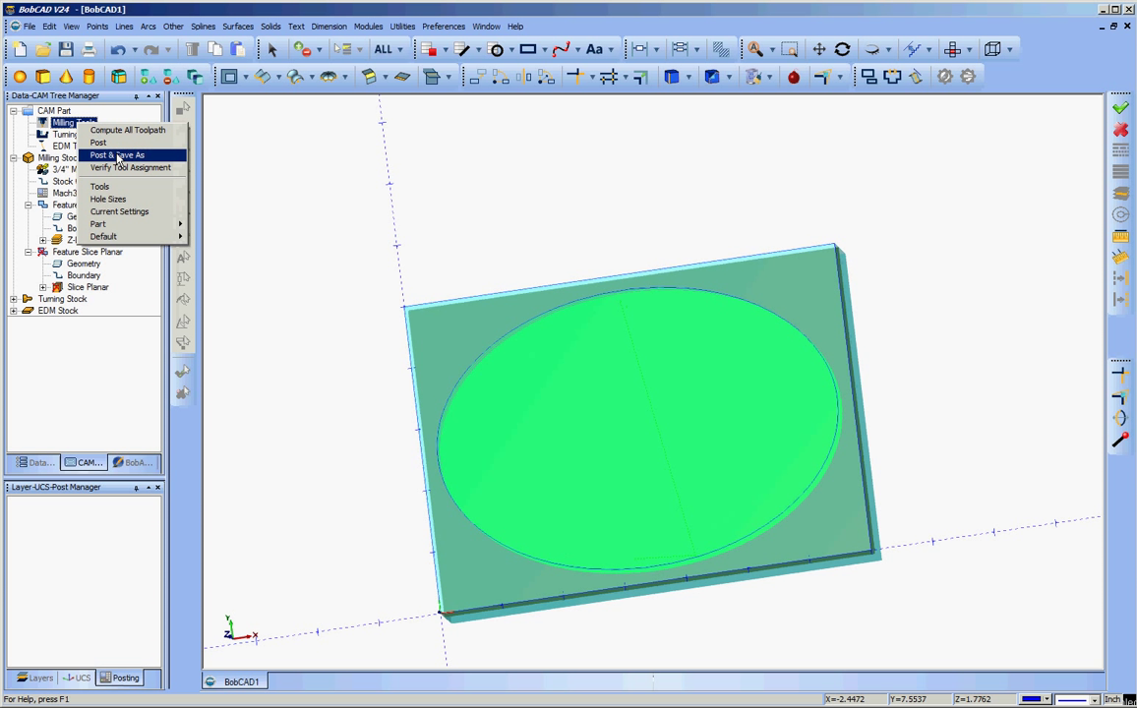
{"action": "left_click", "coordinate": [117, 156]}
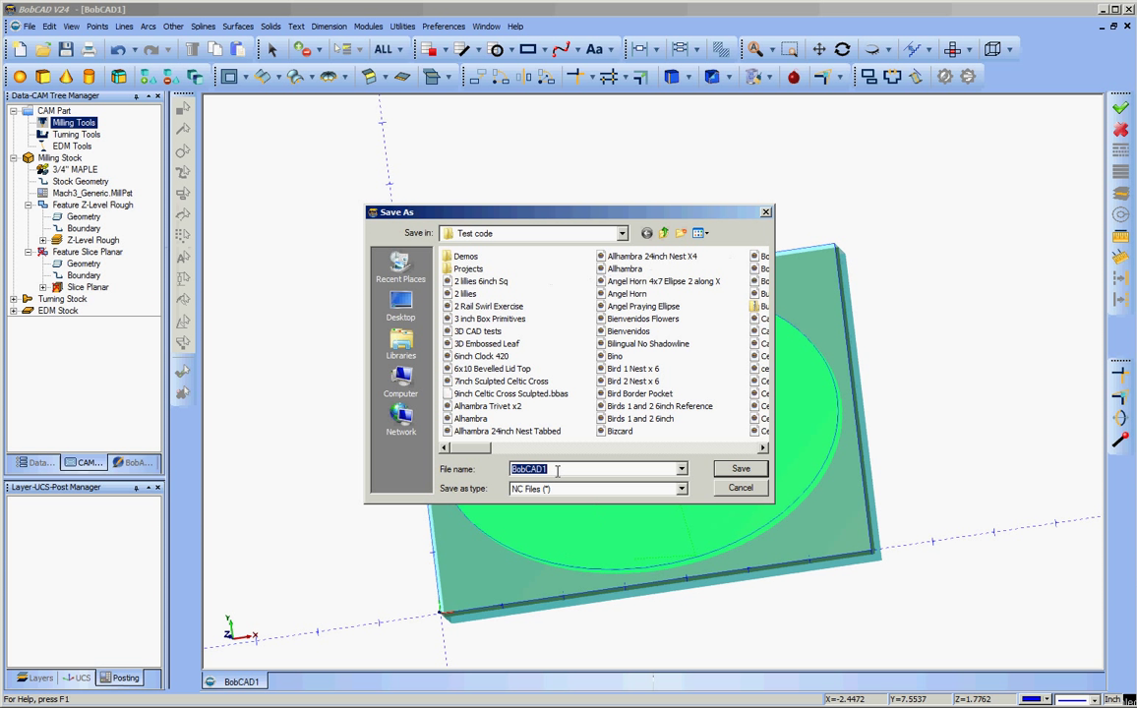
{"action": "type", "text": "rough"}
{"action": "left_click", "coordinate": [742, 475]}
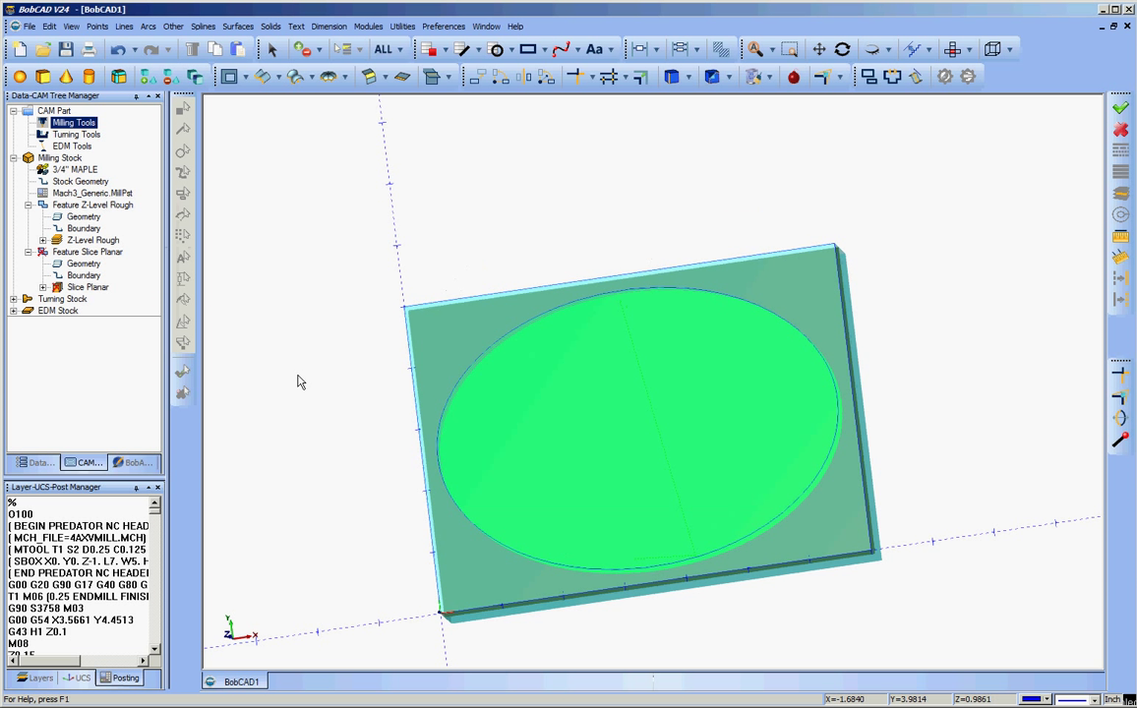
Turn posting off for Z-Level Rough and back on for Slice Planar.
{"action": "left_click", "coordinate": [86, 206]}
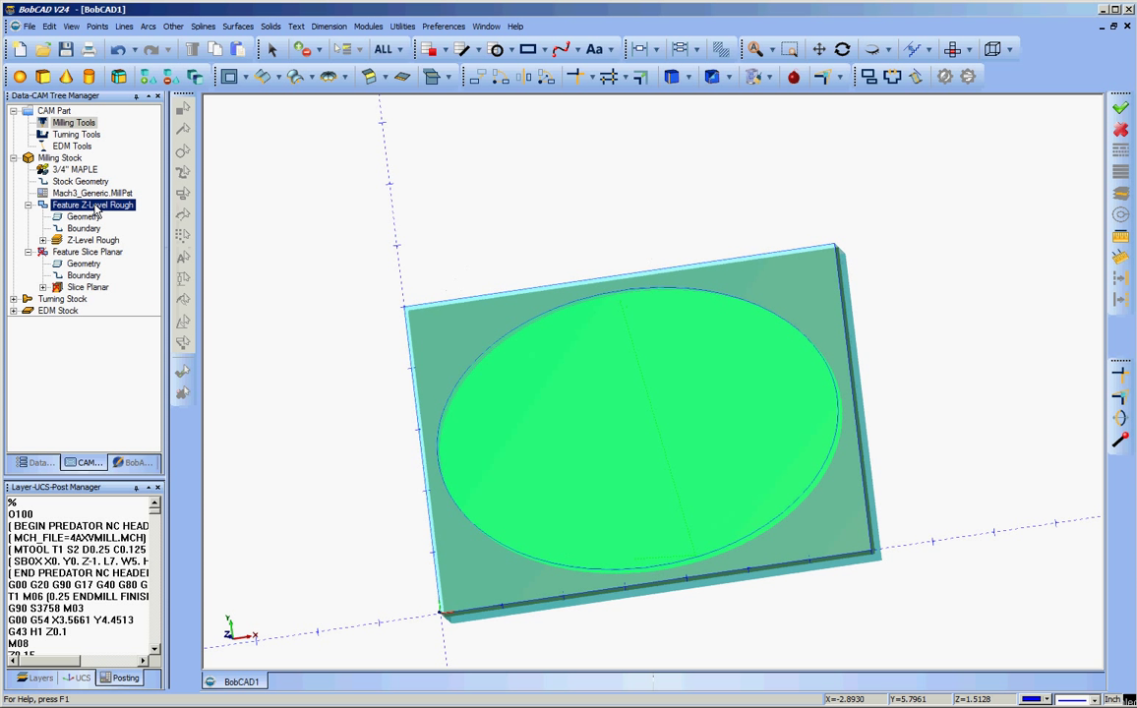
{"action": "right_click", "coordinate": [95, 208]}
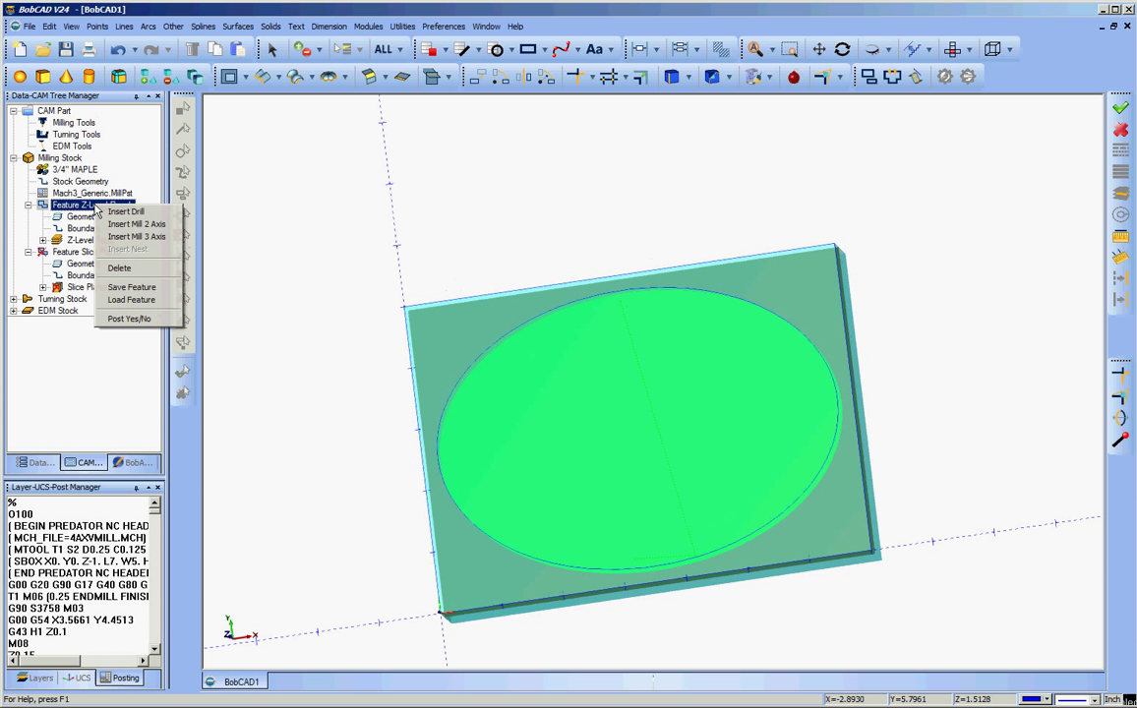
{"action": "left_click", "coordinate": [138, 320]}
{"action": "left_click", "coordinate": [91, 253]}
{"action": "right_click", "coordinate": [91, 254]}
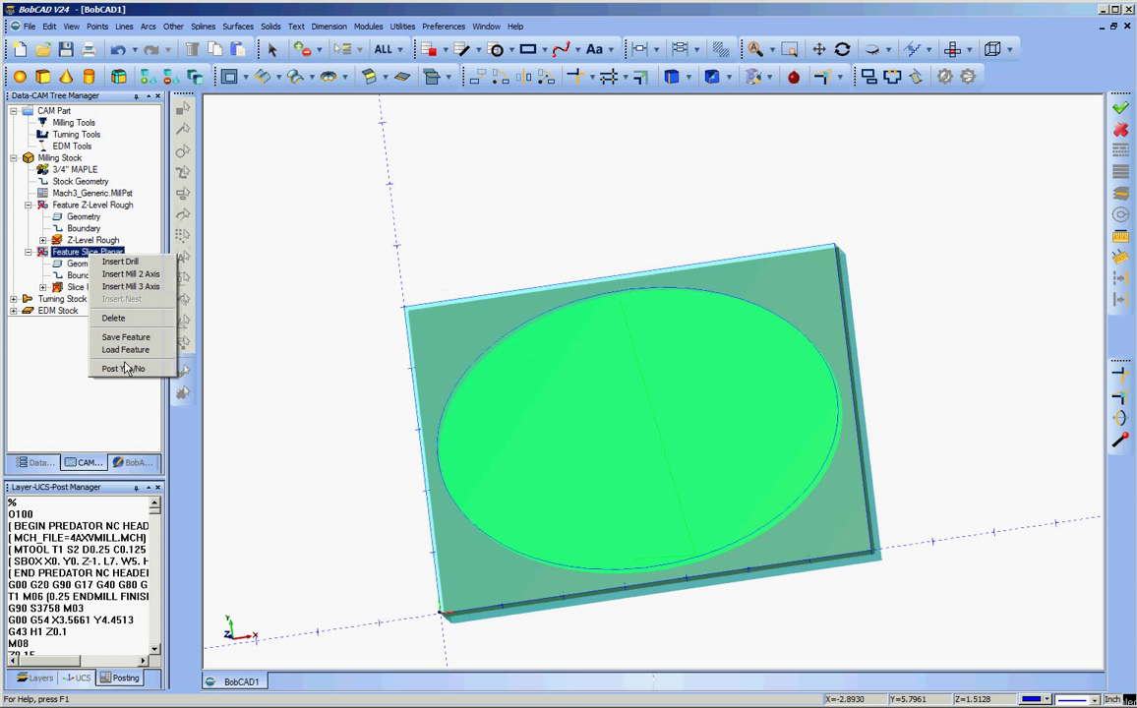
{"action": "left_click", "coordinate": [125, 370]}
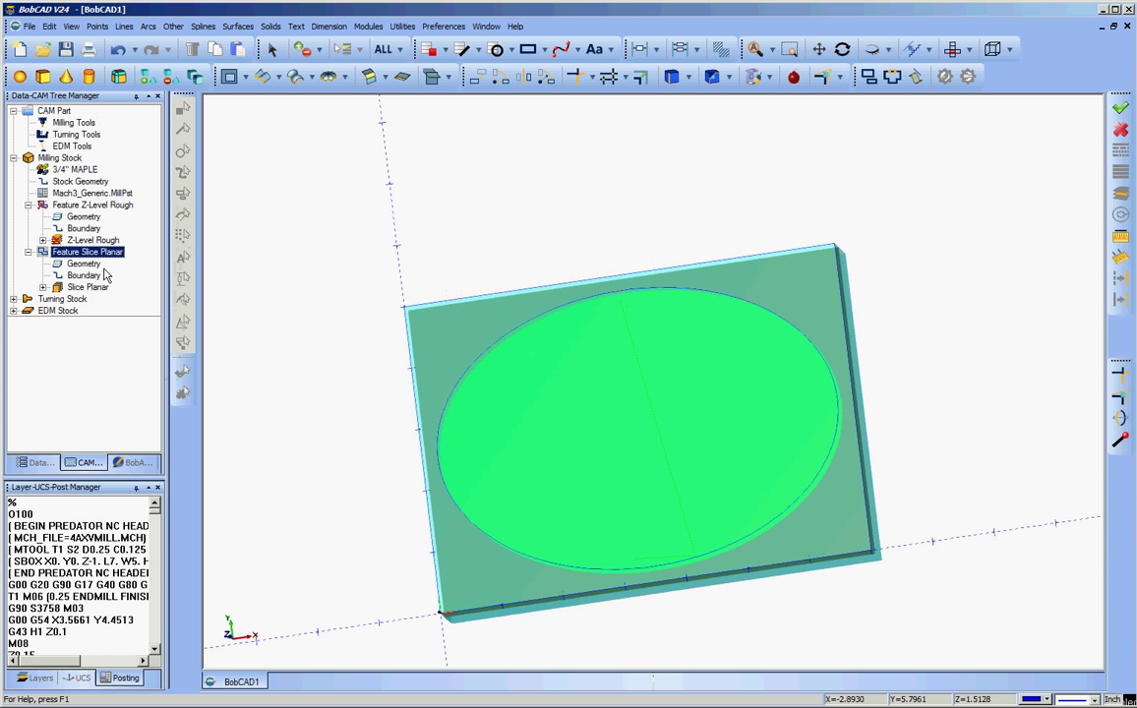
{"action": "left_click", "coordinate": [85, 147]}
Post the Slice Planar program from Milling Tools and save the G-code as 'Finish'.
{"action": "left_click", "coordinate": [75, 123]}
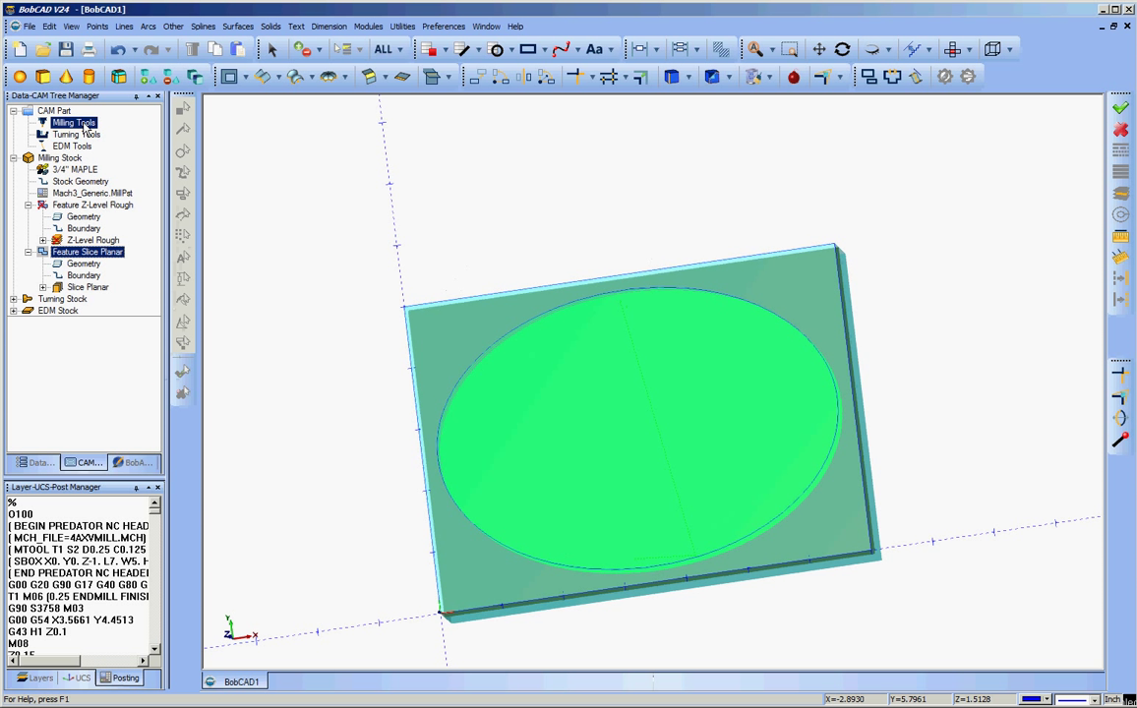
{"action": "right_click", "coordinate": [86, 125]}
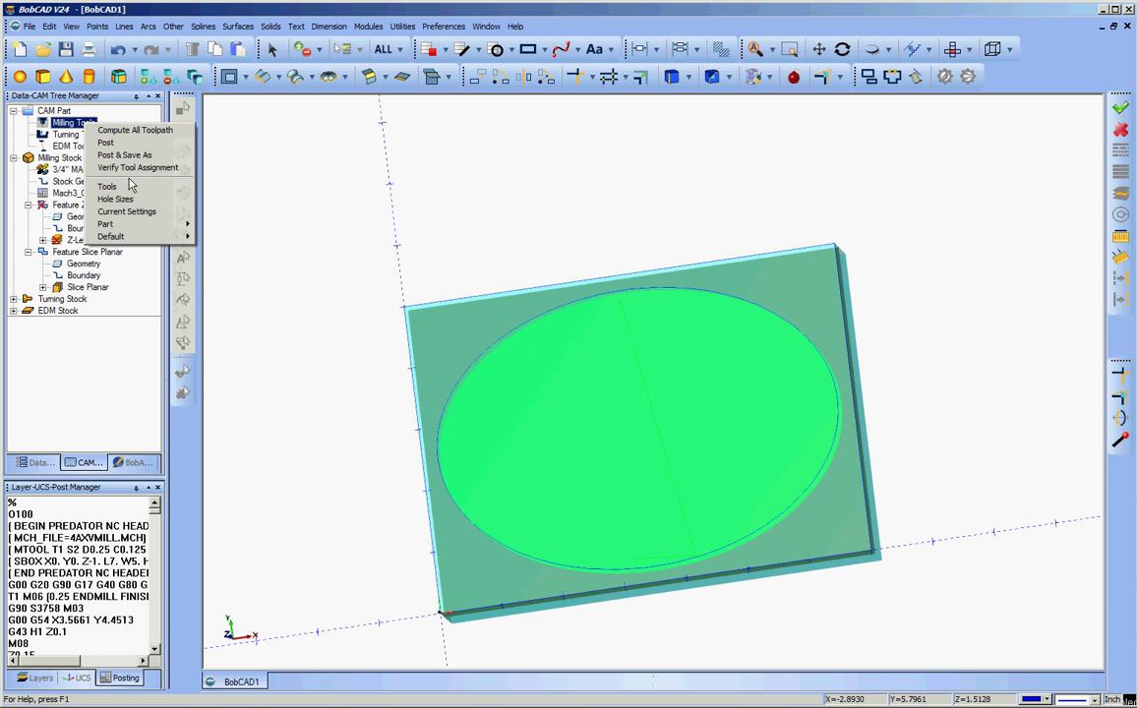
{"action": "left_click", "coordinate": [140, 157]}
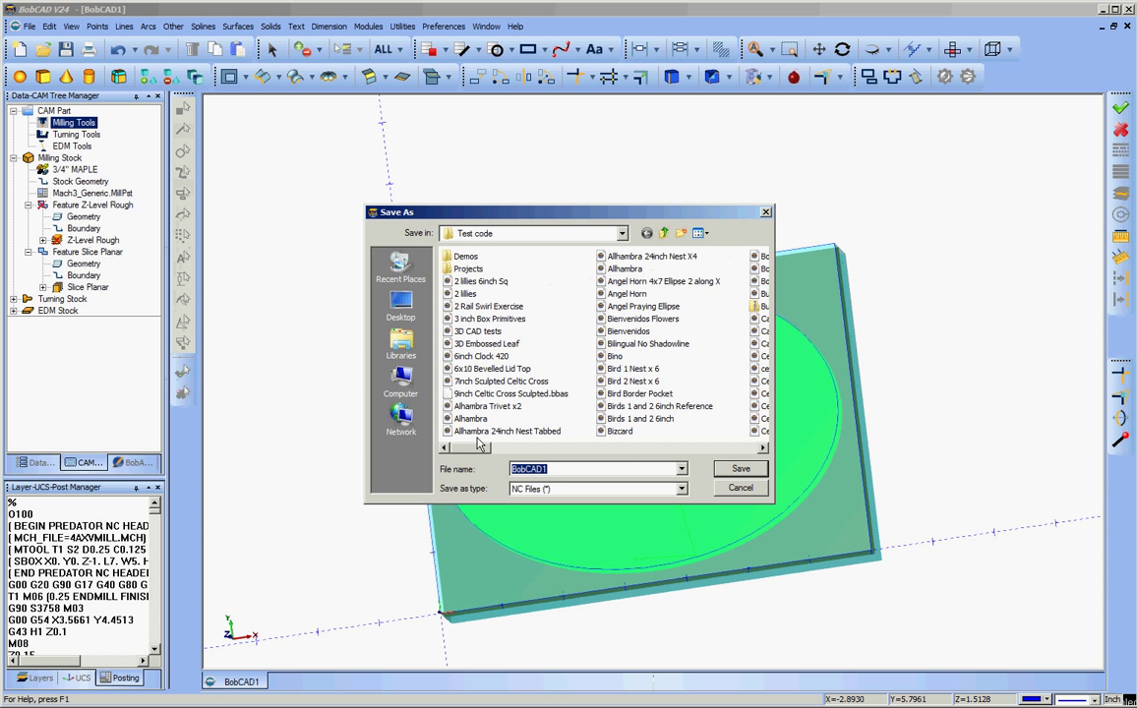
{"action": "key", "text": "BackSpace"}
{"action": "type", "text": "Finish"}
{"action": "left_click", "coordinate": [741, 470]}
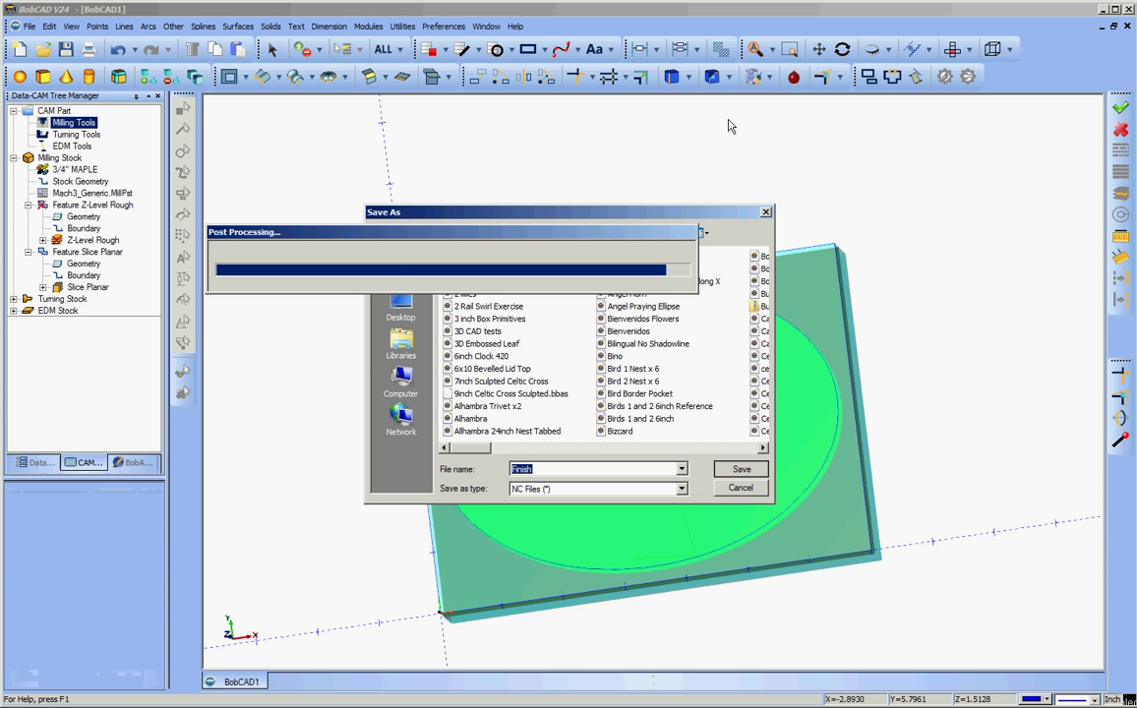